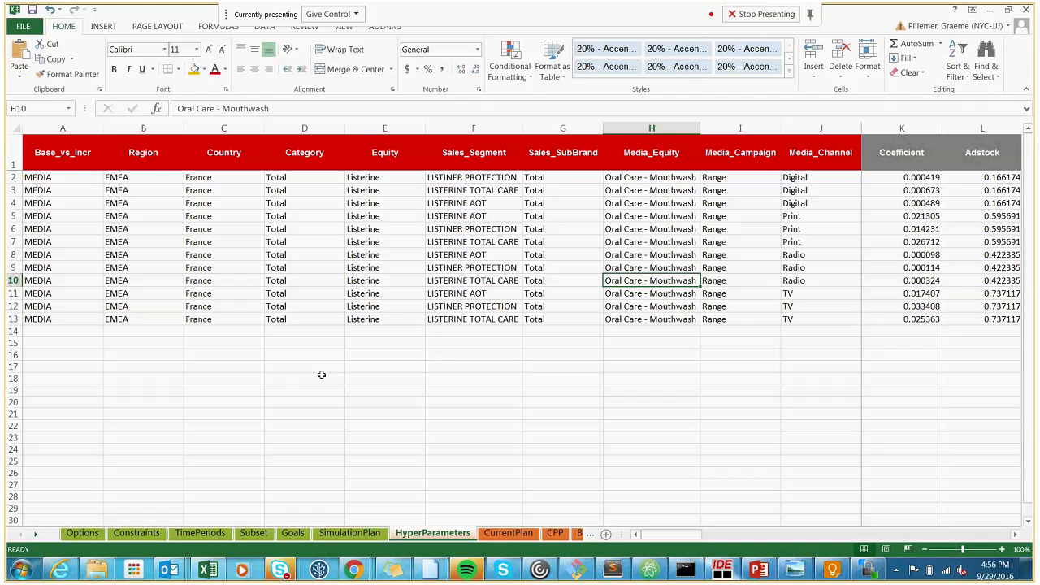
# Step: Examine the dimension columns of row 10 and the Media_Equity entries in rows 8 to 13 of the HyperParameters sheet
pyautogui.press('Left')
pyautogui.press('Left')
pyautogui.press('Left')
pyautogui.press('Left')
pyautogui.press('Left')
pyautogui.press('Left')
pyautogui.press('Left')
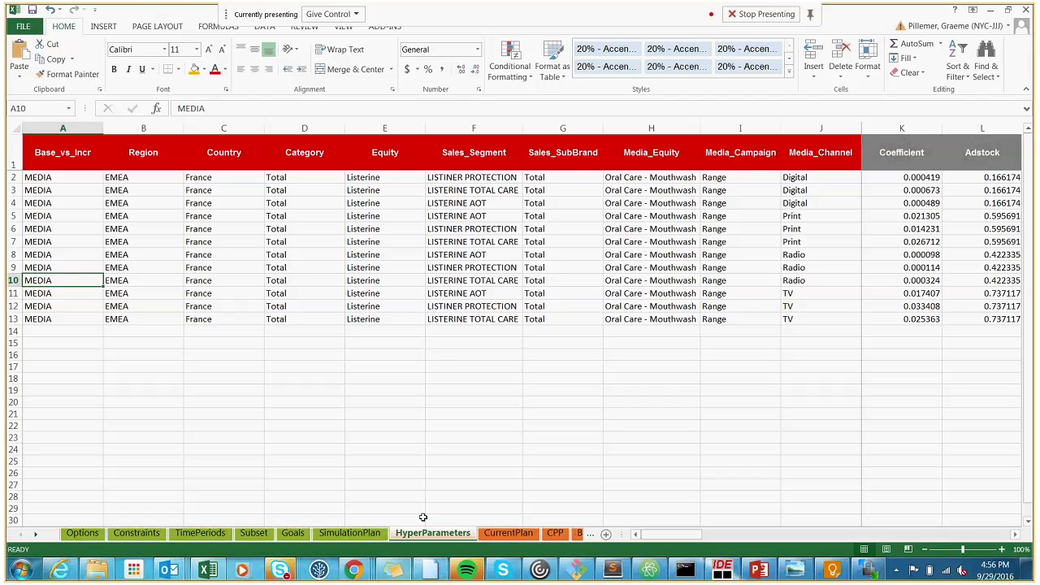
pyautogui.click(669, 253)
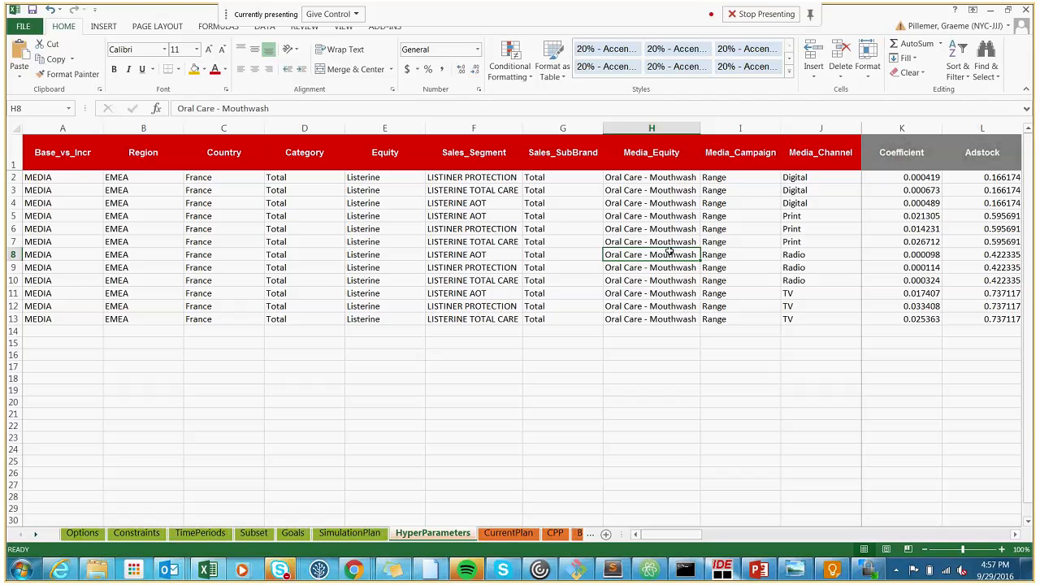
pyautogui.press('Down')
pyautogui.press('Down')
pyautogui.press('Down')
pyautogui.press('Down')
pyautogui.press('Down')
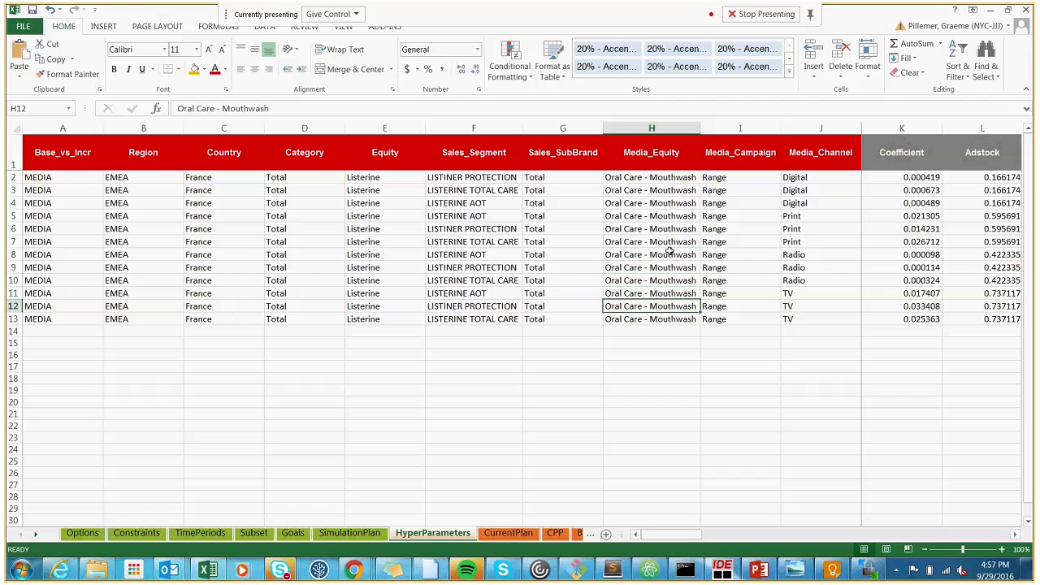
pyautogui.press('Up')
pyautogui.press('Up')
pyautogui.press('Up')
pyautogui.press('Down')
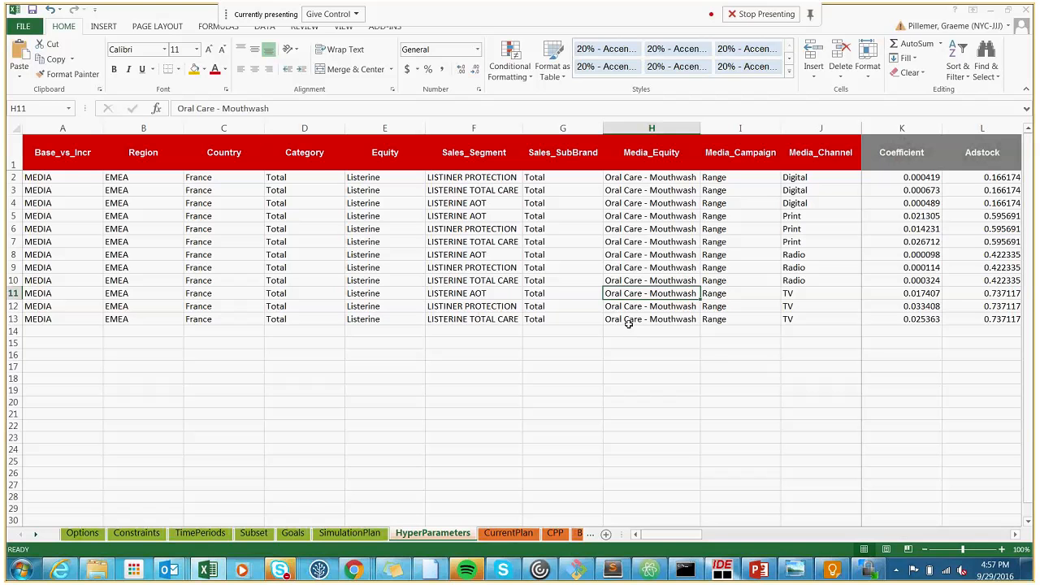
# Step: Compare the TV rows 11 to 13 across their dimension columns, from Media_Equity back towards Country
pyautogui.press('Down')
pyautogui.press('Down')
pyautogui.press('Left')
pyautogui.press('Left')
pyautogui.press('Left')
pyautogui.press('Left')
pyautogui.press('Left')
pyautogui.press('Right')
pyautogui.press('Right')
pyautogui.press('Right')
pyautogui.press('Right')
pyautogui.press('Right')
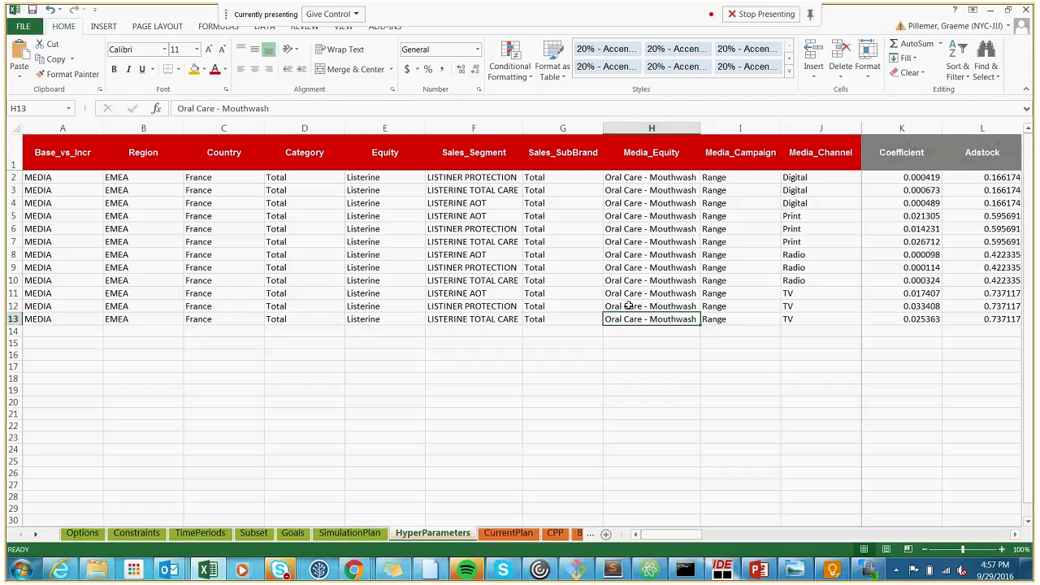
pyautogui.press('Up')
pyautogui.press('Up')
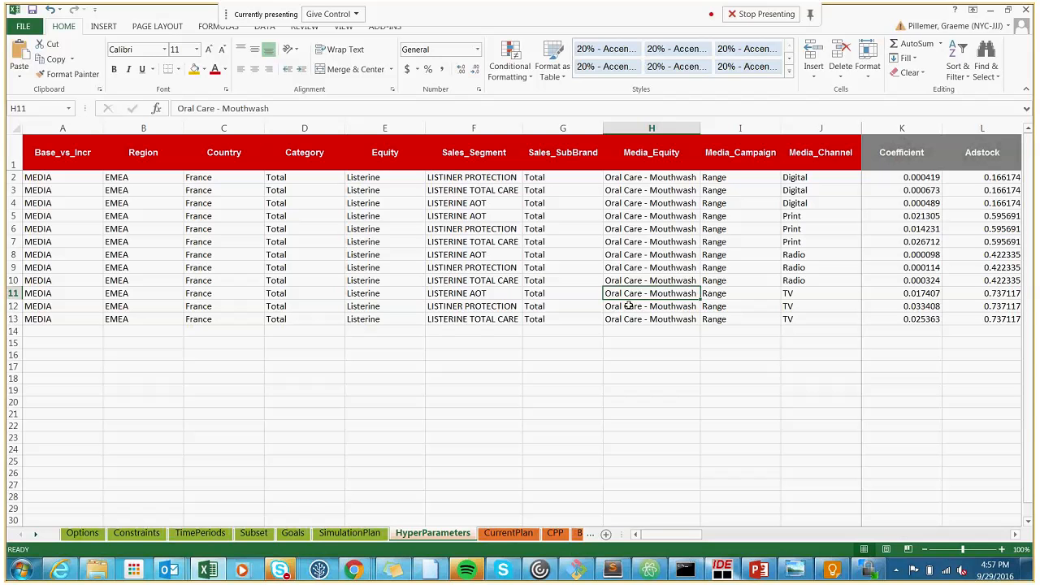
pyautogui.press('Left')
pyautogui.press('Left')
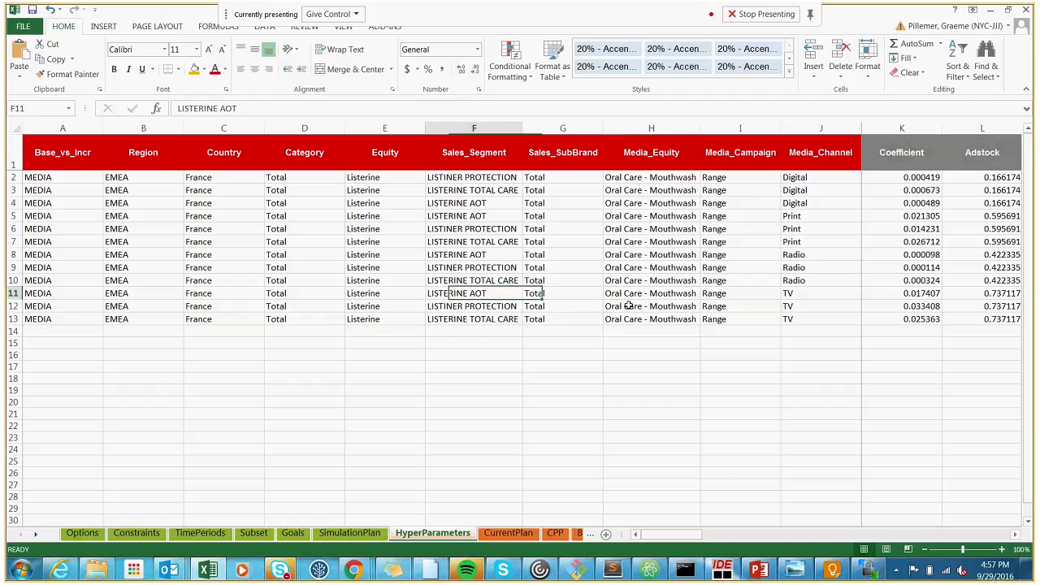
pyautogui.press('Left')
pyautogui.press('Left')
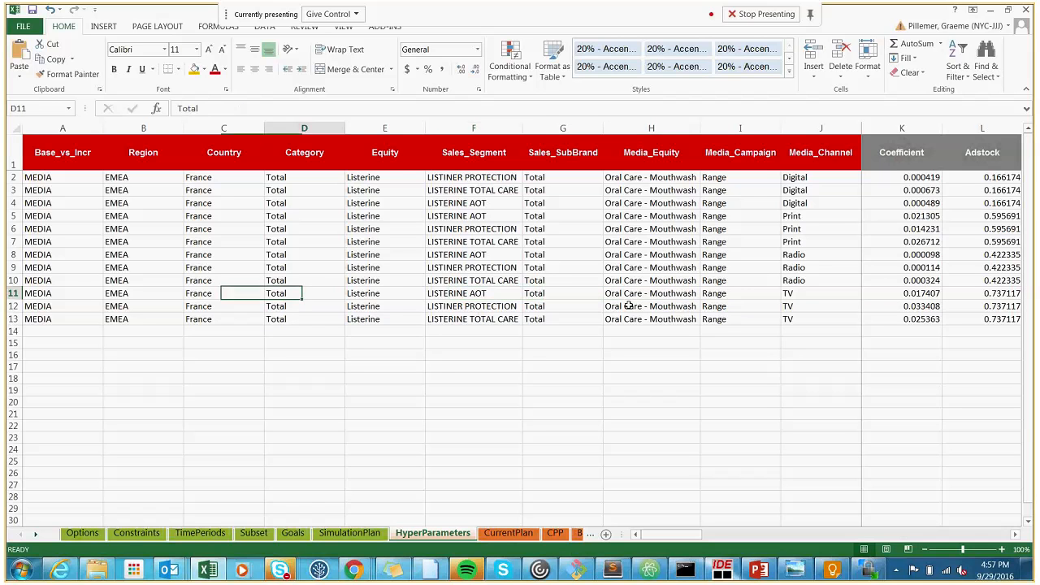
# Step: Enter "Oral Hygene" as the Media_Equity in cell H14, the first empty row beneath the table
pyautogui.click(628, 305)
pyautogui.press('Down')
pyautogui.press('Down')
pyautogui.write('Oral ')
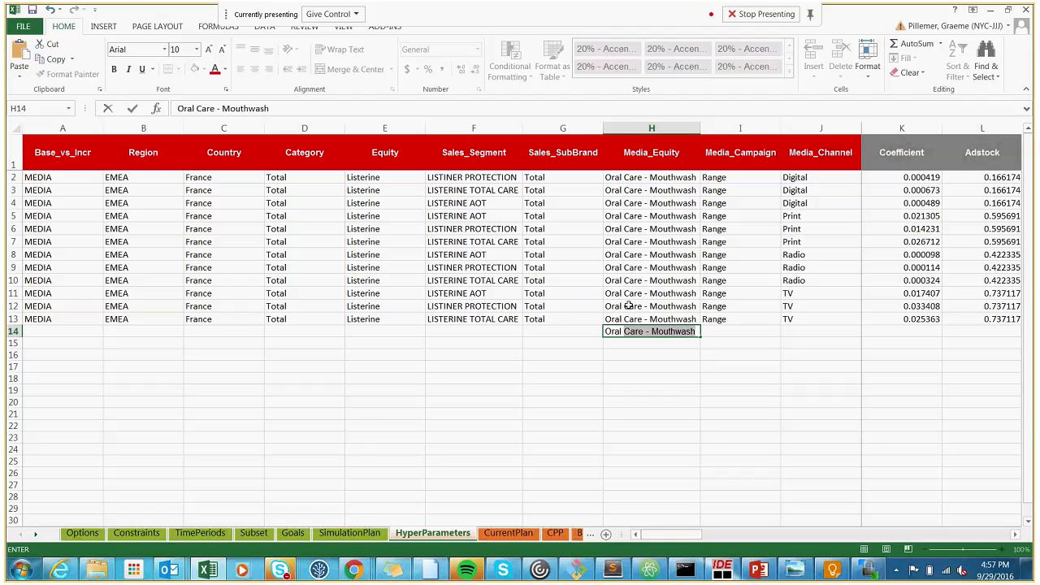
pyautogui.write('Hygene')
pyautogui.hotkey('ctrl', 'Return')
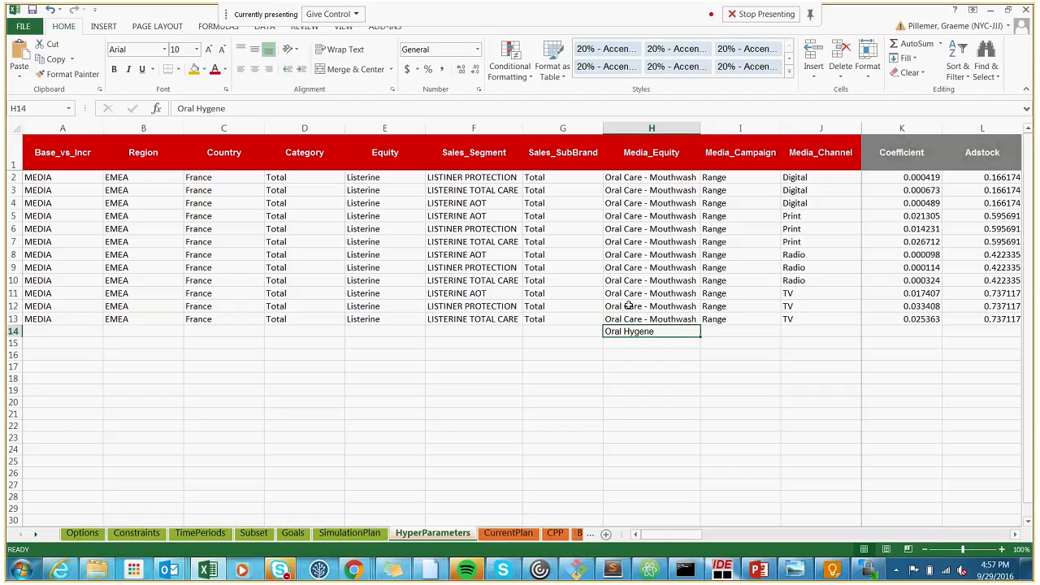
pyautogui.press('Tab')
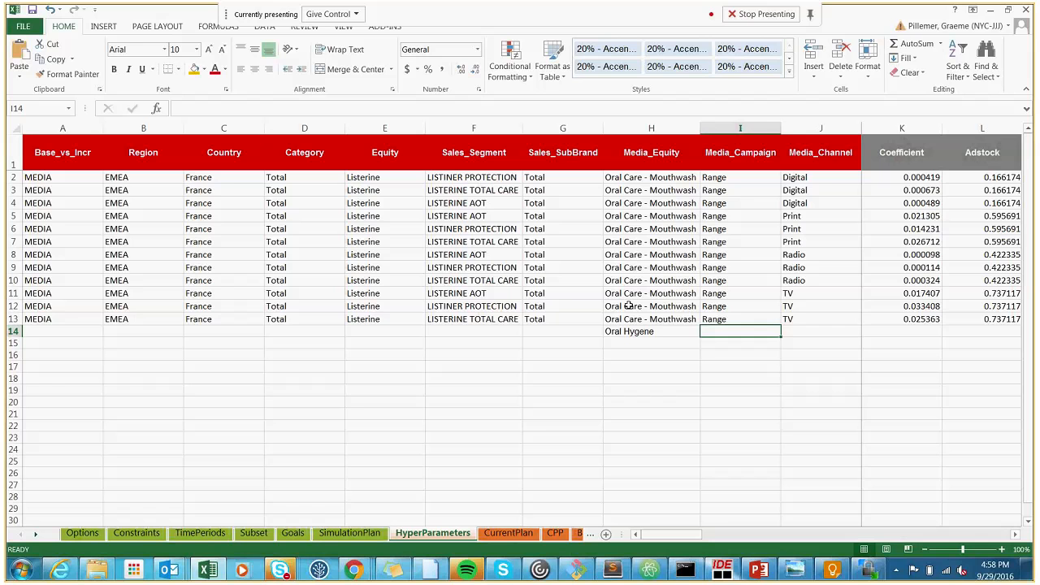
pyautogui.press('Left')
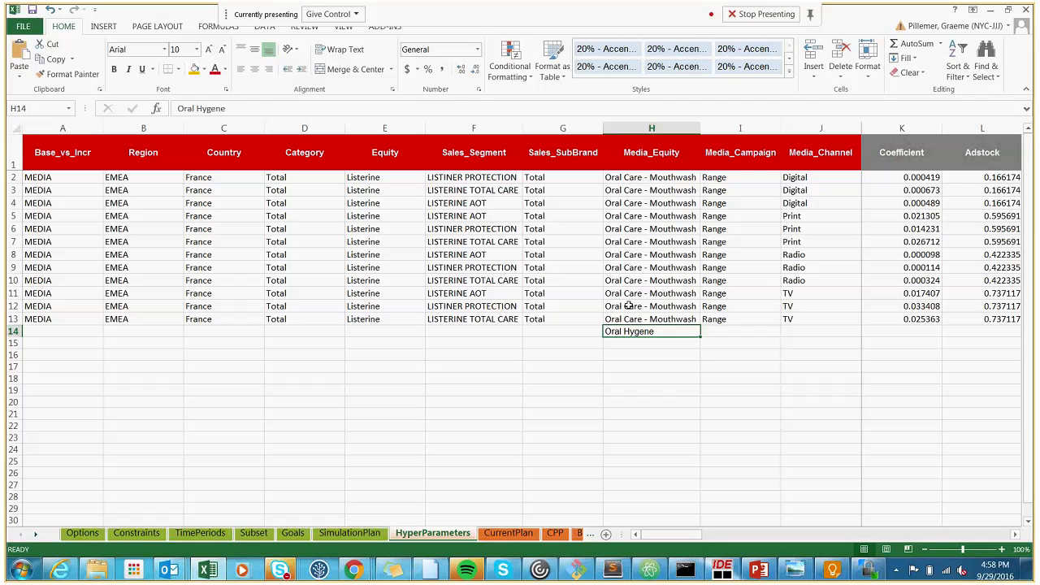
# Step: Review the Media_Equity column from row 14 up to its header and back down
pyautogui.press('Up')
pyautogui.press('Up')
pyautogui.press('Up')
pyautogui.press('Up')
pyautogui.press('Up')
pyautogui.press('Up')
pyautogui.press('Up')
pyautogui.press('Up')
pyautogui.press('Up')
pyautogui.press('Up')
pyautogui.press('Up')
pyautogui.press('Up')
pyautogui.press('Up')
pyautogui.press('Down')
pyautogui.press('Down')
pyautogui.press('Down')
pyautogui.press('Down')
pyautogui.press('Down')
pyautogui.press('Down')
pyautogui.press('Down')
pyautogui.press('Down')
pyautogui.press('Down')
pyautogui.press('Down')
pyautogui.press('Down')
pyautogui.press('Down')
pyautogui.press('Down')
# Step: Copy the Base_vs_Incr to Sales_SubBrand entries of row 13 (A13:G13) into row 14
pyautogui.press('Left')
pyautogui.press('Left')
pyautogui.press('Left')
pyautogui.press('Left')
pyautogui.press('Left')
pyautogui.press('Left')
pyautogui.press('Left')
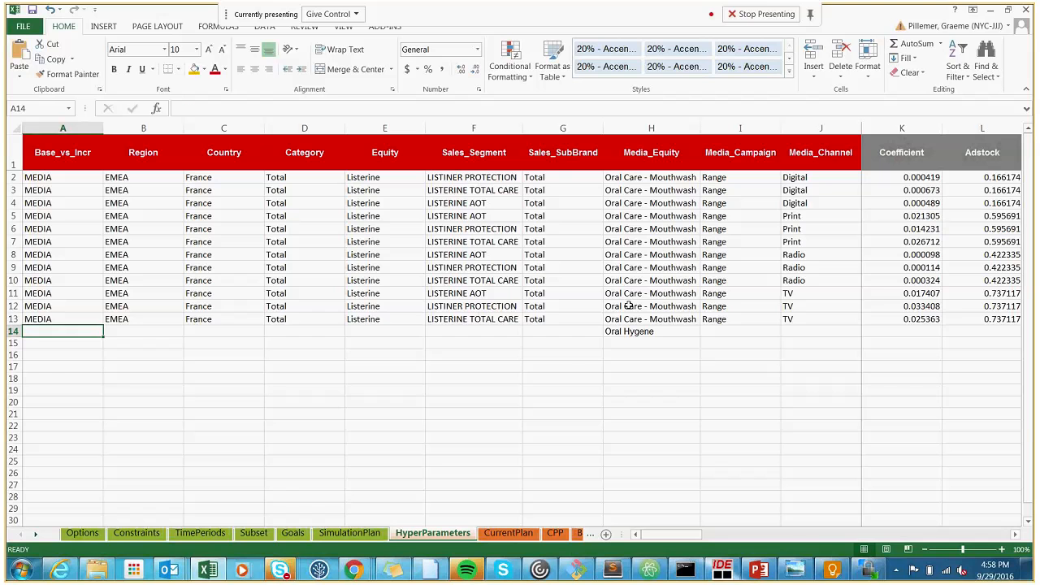
pyautogui.press('Up')
pyautogui.hotkey('shift', 'Right')
pyautogui.hotkey('shift', 'Right')
pyautogui.hotkey('shift', 'Right')
pyautogui.hotkey('shift', 'Right')
pyautogui.hotkey('shift', 'Right')
pyautogui.hotkey('shift', 'Right')
pyautogui.hotkey('ctrl', 'c')
pyautogui.press('Down')
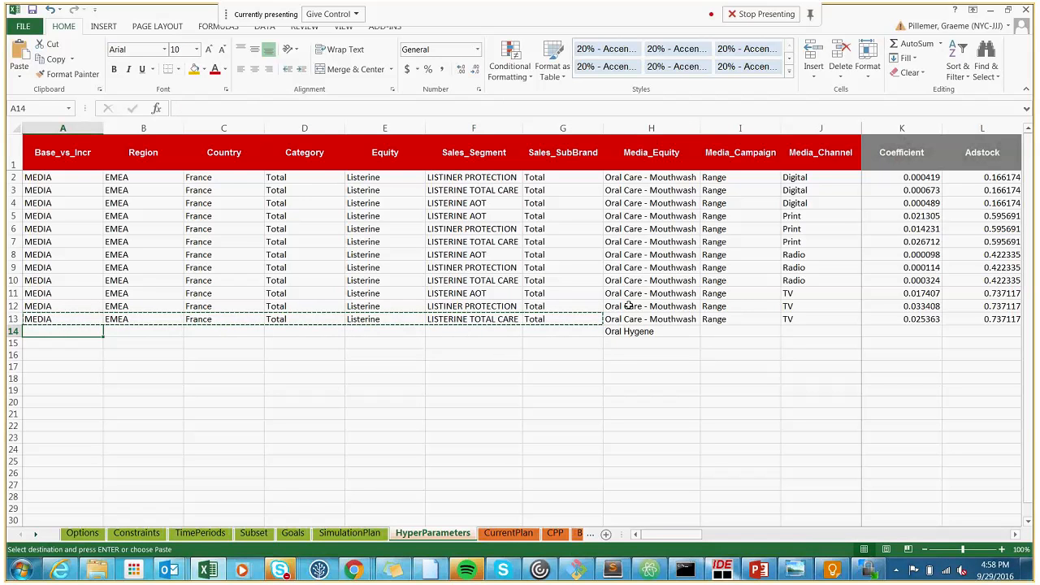
pyautogui.hotkey('ctrl', 'v')
# Step: Copy the Media_Campaign and Media_Channel entries of row 13 (I13:J13) into row 14
pyautogui.press('Right')
pyautogui.press('Right')
pyautogui.press('Right')
pyautogui.press('Right')
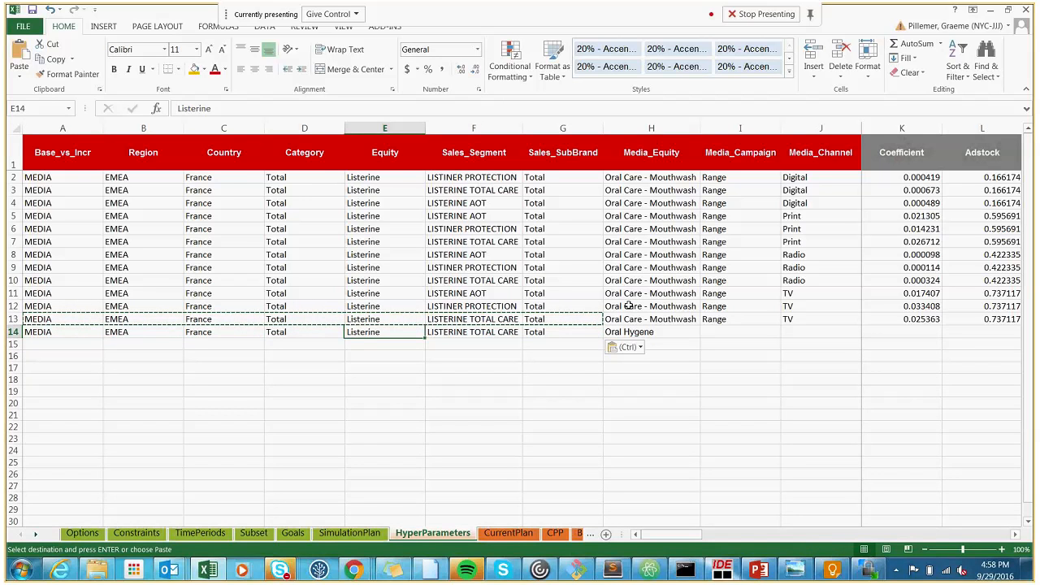
pyautogui.press('Up')
pyautogui.press('Right')
pyautogui.press('Right')
pyautogui.press('Right')
pyautogui.press('Right')
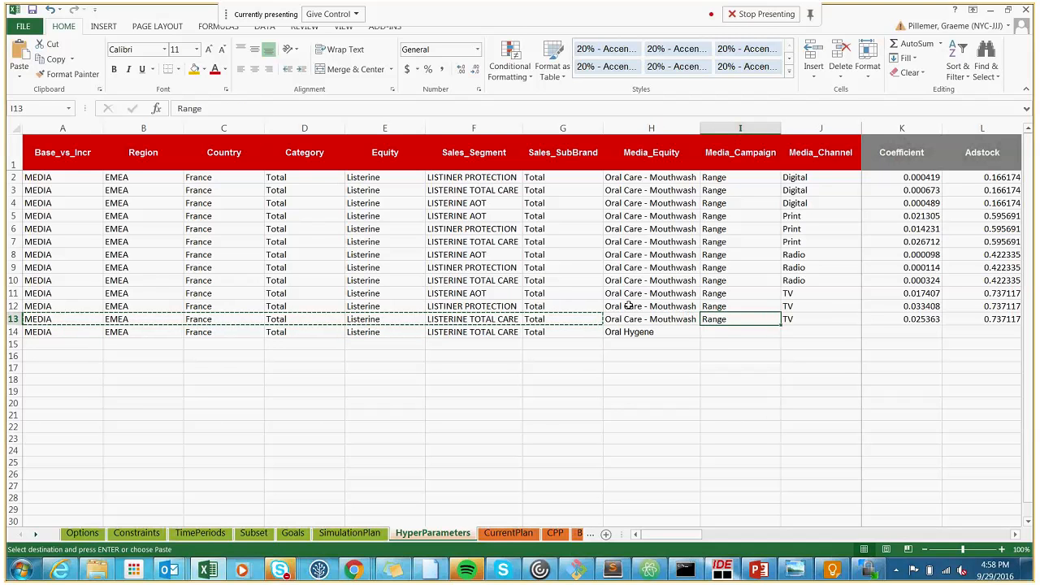
pyautogui.hotkey('shift', 'Right')
pyautogui.hotkey('ctrl', 'c')
pyautogui.press('Down')
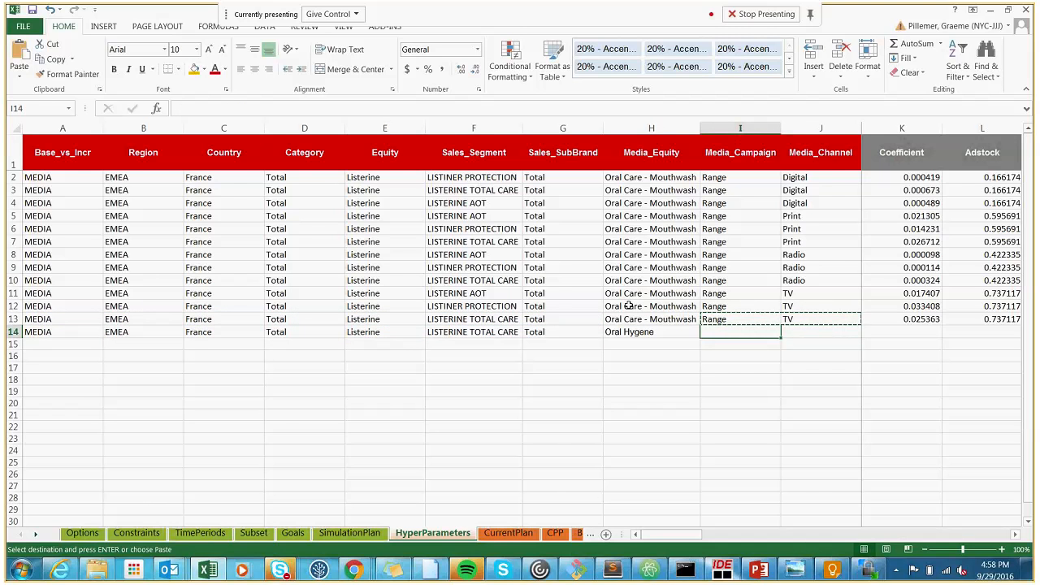
pyautogui.hotkey('ctrl', 'v')
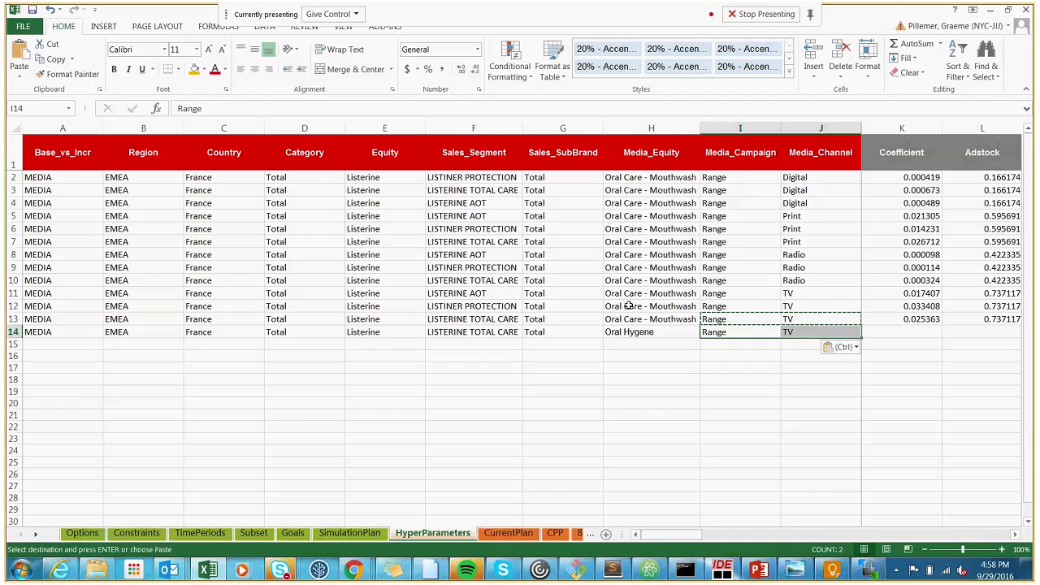
pyautogui.hotkey('shift', 'Left')
pyautogui.press('Right')
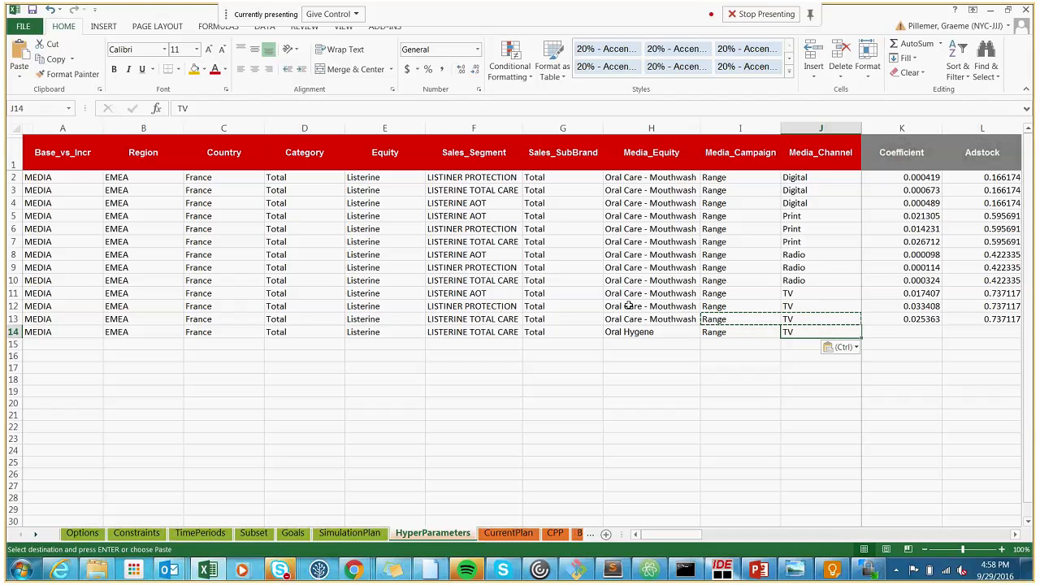
# Step: Copy the three TV rows' dimension entries (A11:J13) and paste them over rows 14 to 16, starting at A14
pyautogui.press('Right')
pyautogui.press('Left')
pyautogui.press('Left')
pyautogui.press('Left')
pyautogui.press('Left')
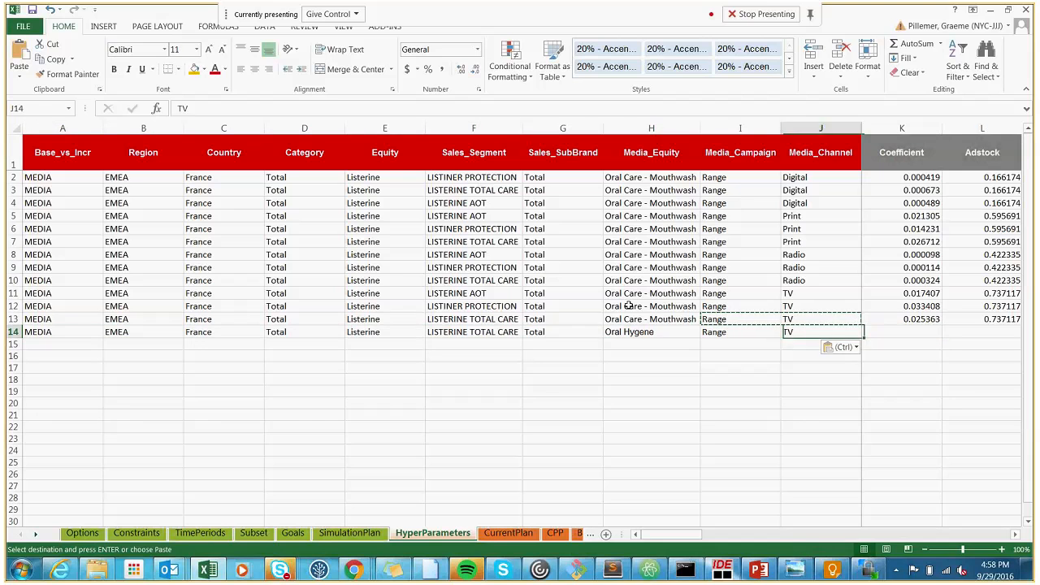
pyautogui.press('Left')
pyautogui.press('Left')
pyautogui.press('Up')
pyautogui.press('Up')
pyautogui.press('Right')
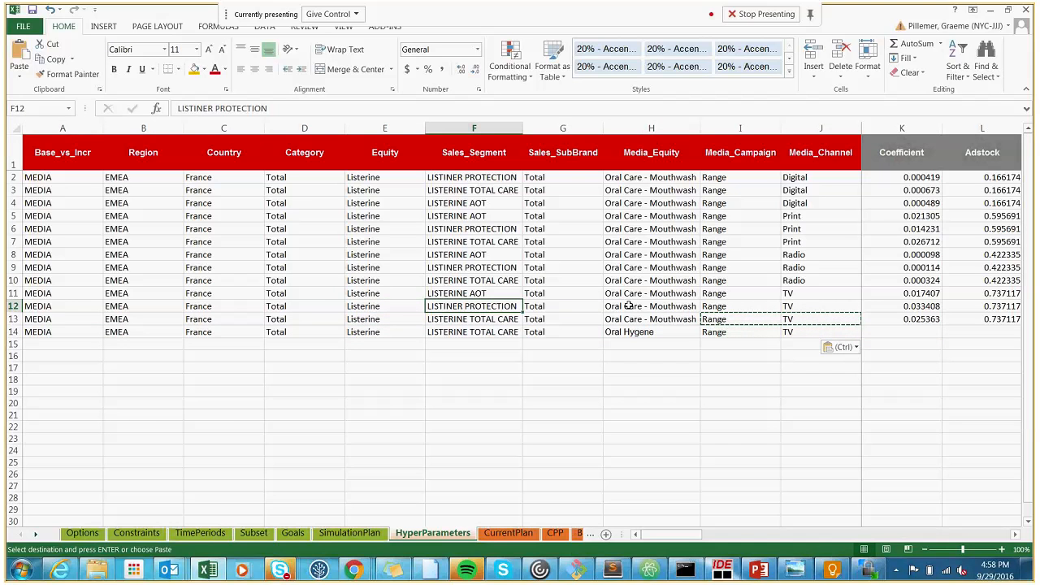
pyautogui.press('Up')
pyautogui.press('Home')
pyautogui.hotkey('shift', 'Right')
pyautogui.hotkey('shift', 'Right')
pyautogui.hotkey('shift', 'Right')
pyautogui.hotkey('shift', 'Right')
pyautogui.hotkey('shift', 'Right')
pyautogui.hotkey('shift', 'Down')
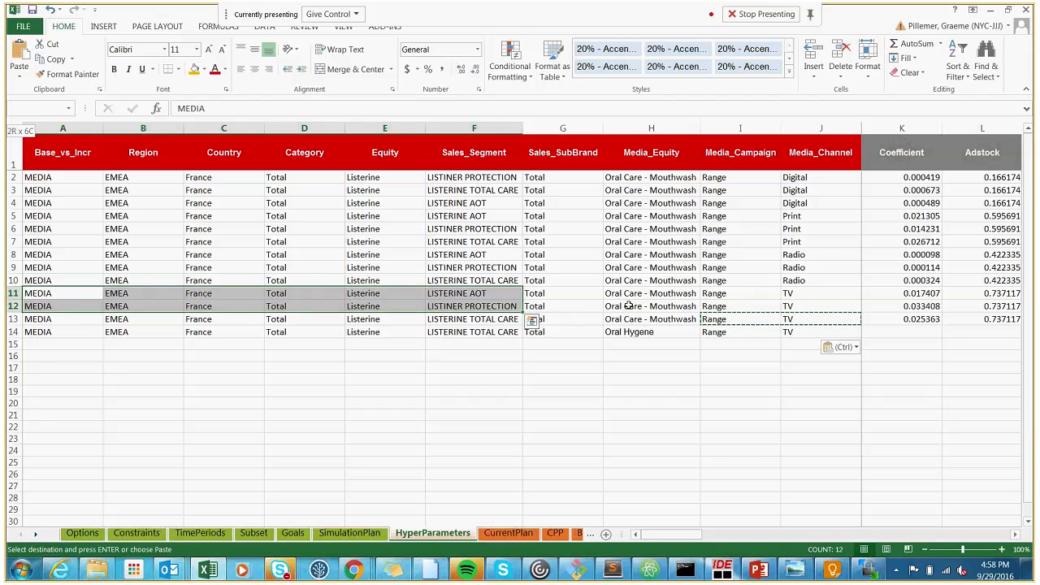
pyautogui.hotkey('shift', 'Down')
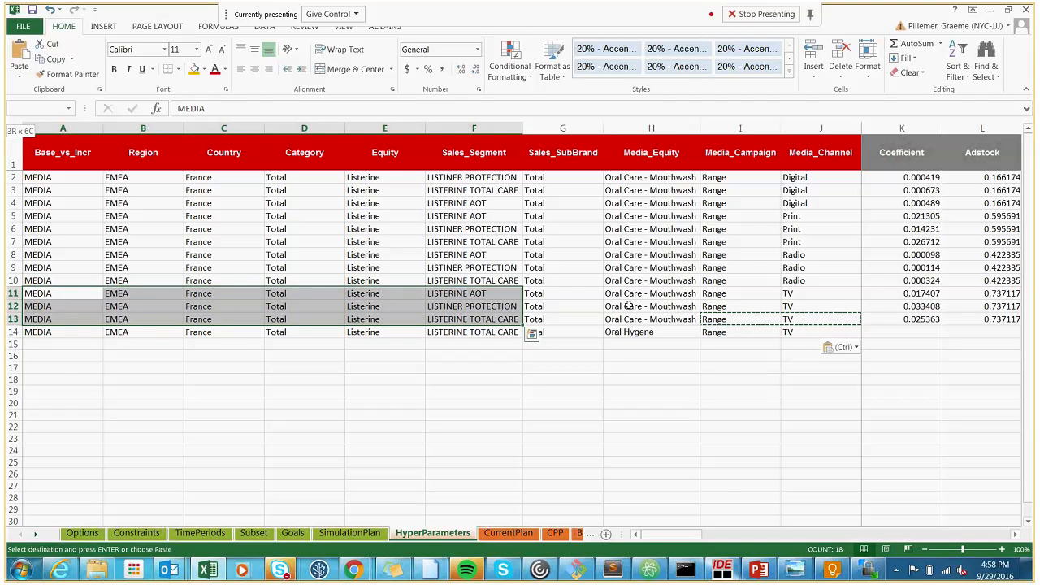
pyautogui.hotkey('shift', 'Right')
pyautogui.hotkey('shift', 'Right')
pyautogui.hotkey('shift', 'Right')
pyautogui.hotkey('shift', 'Right')
pyautogui.hotkey('ctrl', 'c')
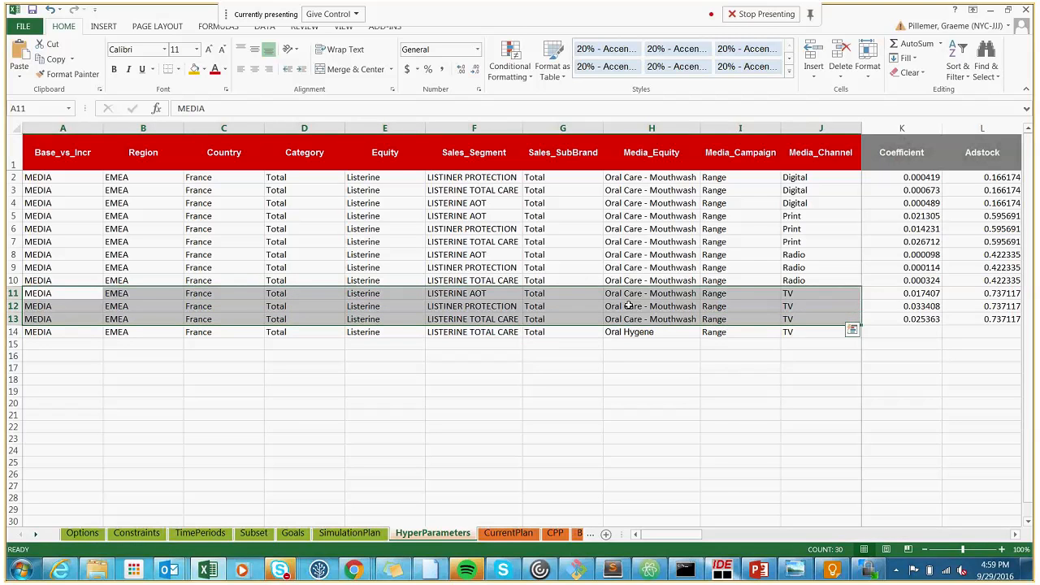
pyautogui.press('Down')
pyautogui.press('Down')
pyautogui.press('Down')
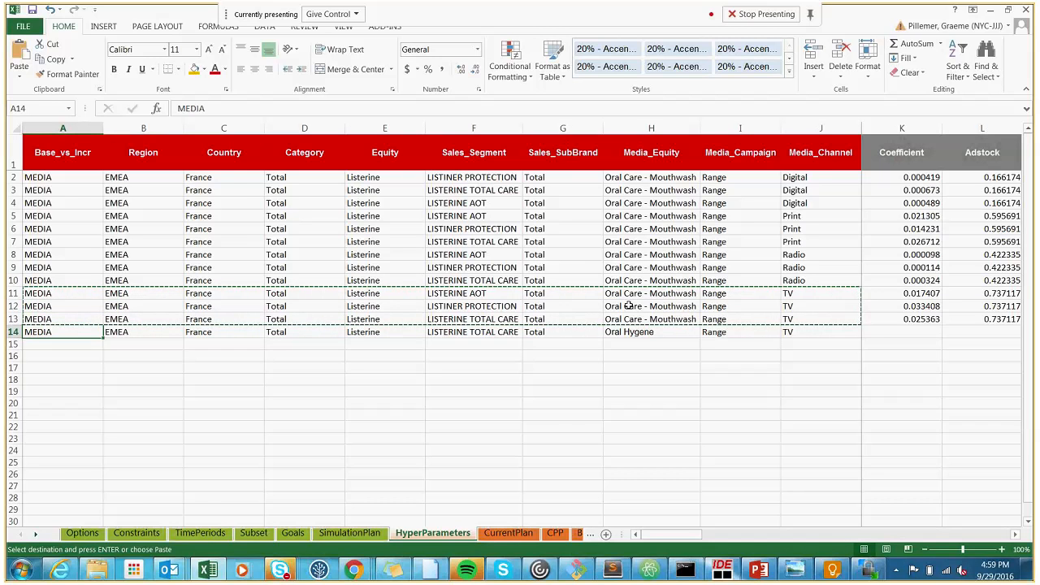
pyautogui.hotkey('ctrl', 'v')
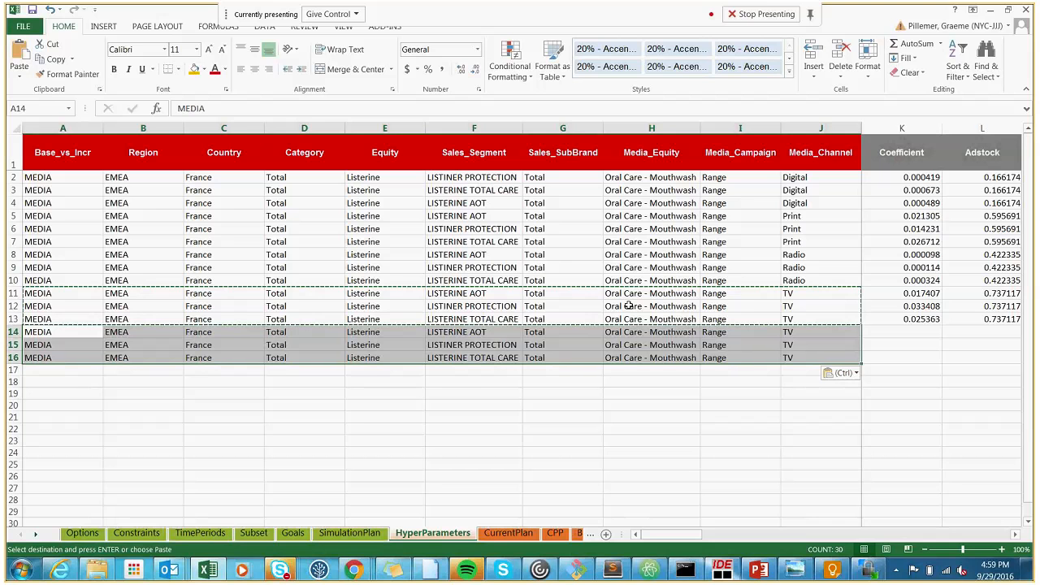
# Step: Replace the Media_Equity in cell H14 with "Oral Hygene"
pyautogui.press('Right')
pyautogui.press('Right')
pyautogui.press('Right')
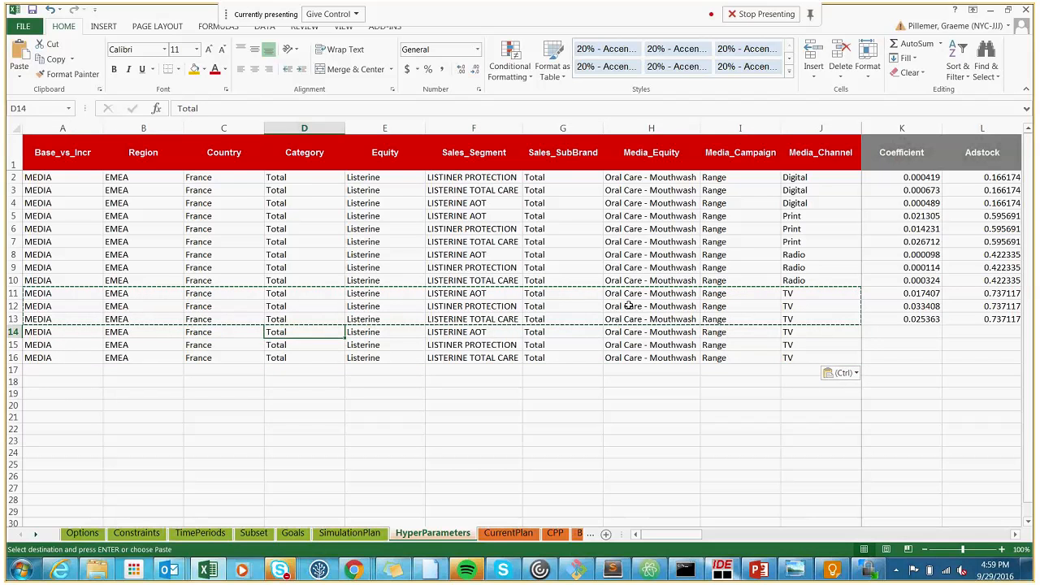
pyautogui.press('Right')
pyautogui.press('Right')
pyautogui.press('Right')
pyautogui.press('Right')
pyautogui.press('Escape')
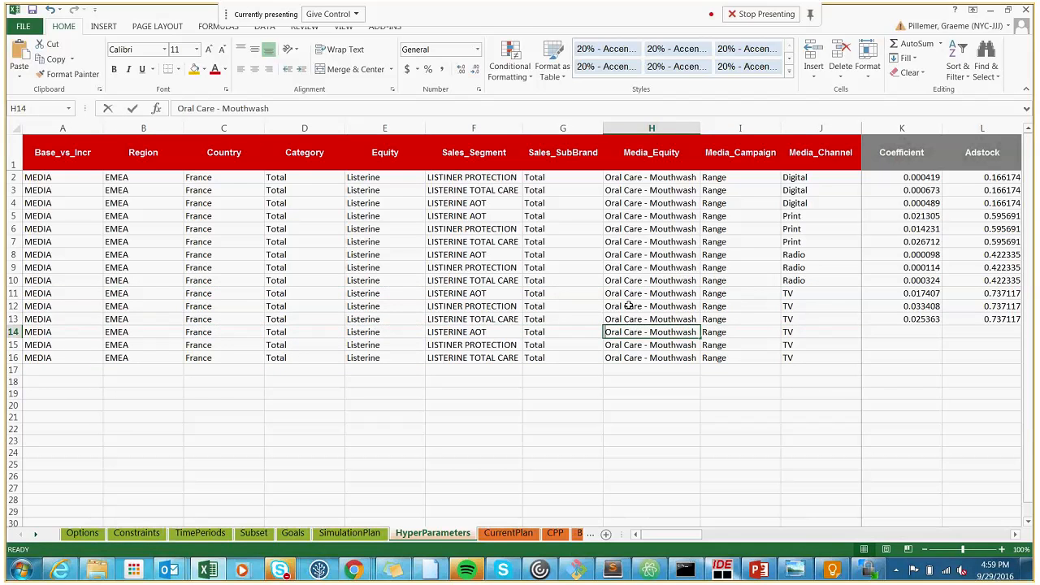
pyautogui.write('Oral H')
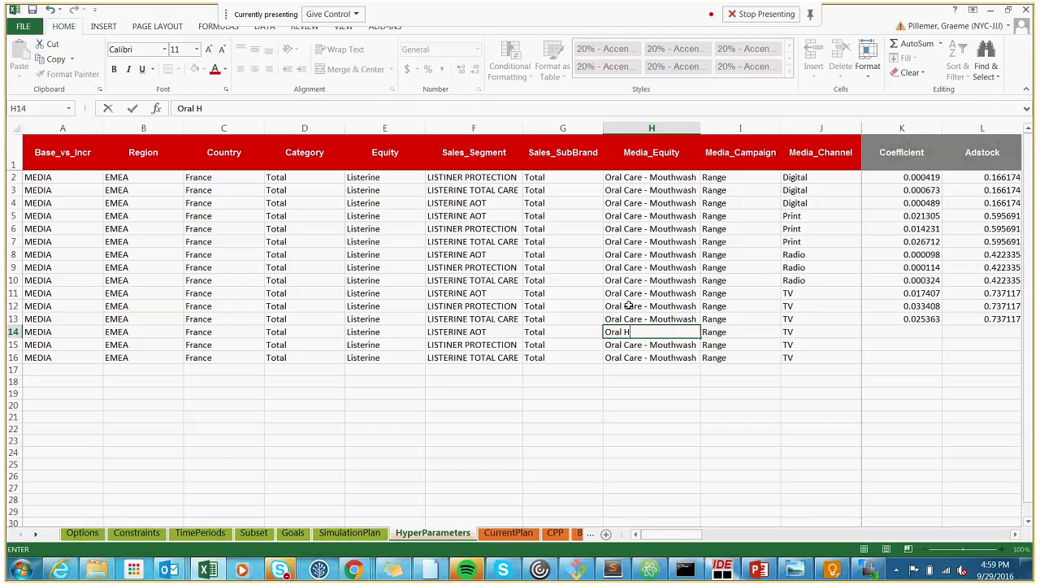
pyautogui.press('Return')
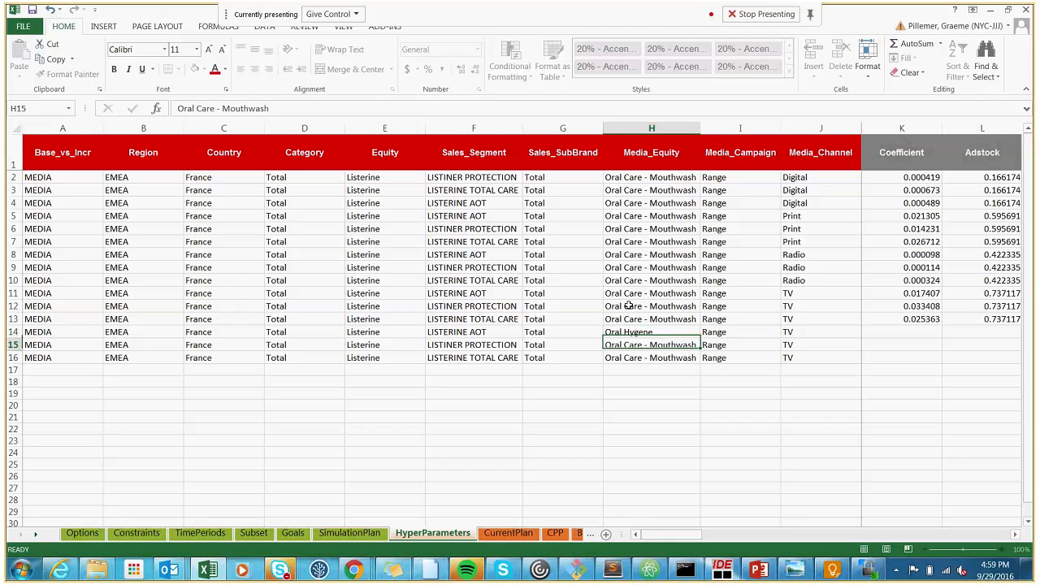
# Step: Copy the Media_Equity from H14 into cells H15 and H16
pyautogui.press('Up')
pyautogui.hotkey('ctrl', 'c')
pyautogui.press('Down')
pyautogui.hotkey('shift', 'Down')
pyautogui.hotkey('ctrl', 'v')
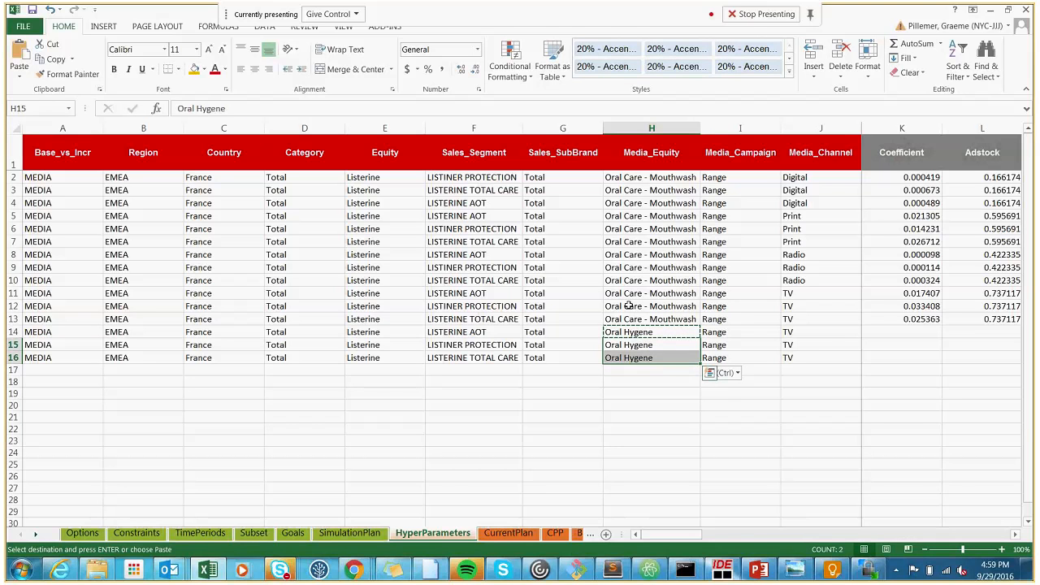
# Step: Review the Media_Campaign, Media_Channel and Coefficient cells of row 15 and the Media_Equity entries of rows 13 to 15
pyautogui.press('Right')
pyautogui.press('Right')
pyautogui.press('Right')
pyautogui.press('Right')
pyautogui.press('Left')
pyautogui.press('Left')
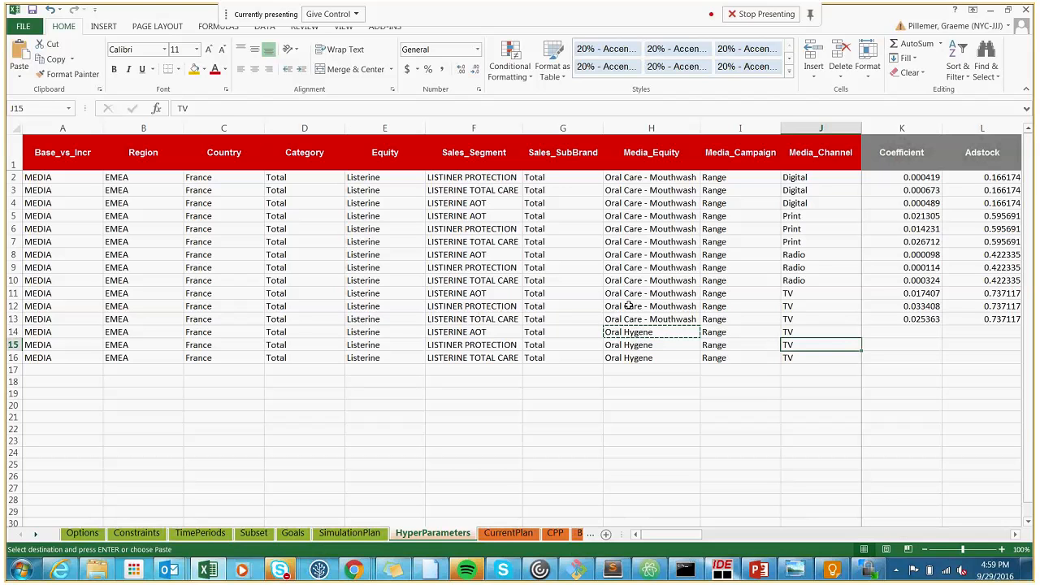
pyautogui.press('Left')
pyautogui.press('Left')
pyautogui.press('Up')
pyautogui.press('Up')
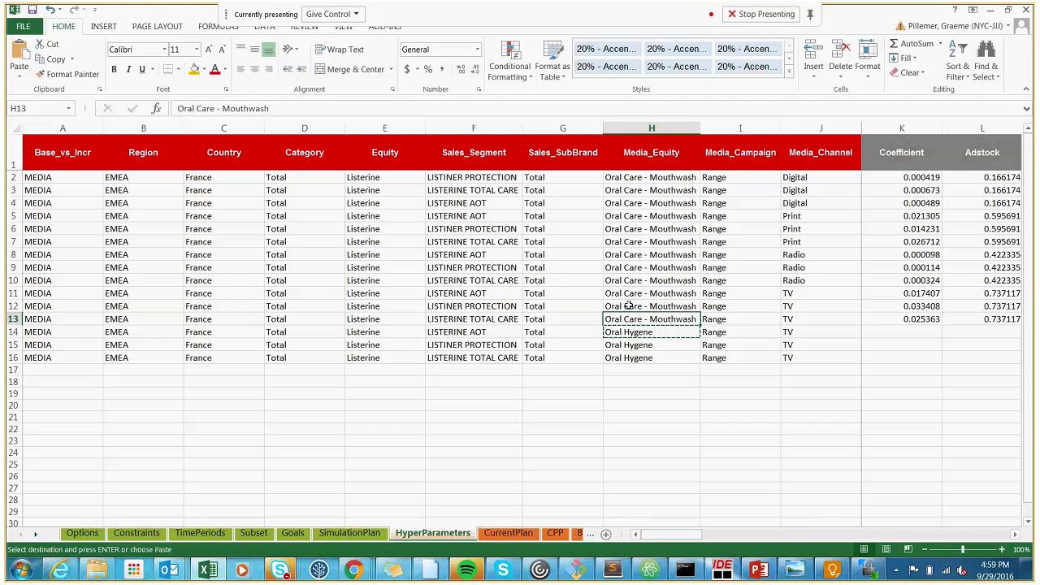
# Step: Copy the Coefficient-to-Use values of the three mouthwash TV rows (K11:P13) and paste them into rows 14 to 16, starting at K14
pyautogui.press('Right')
pyautogui.press('Right')
pyautogui.press('Right')
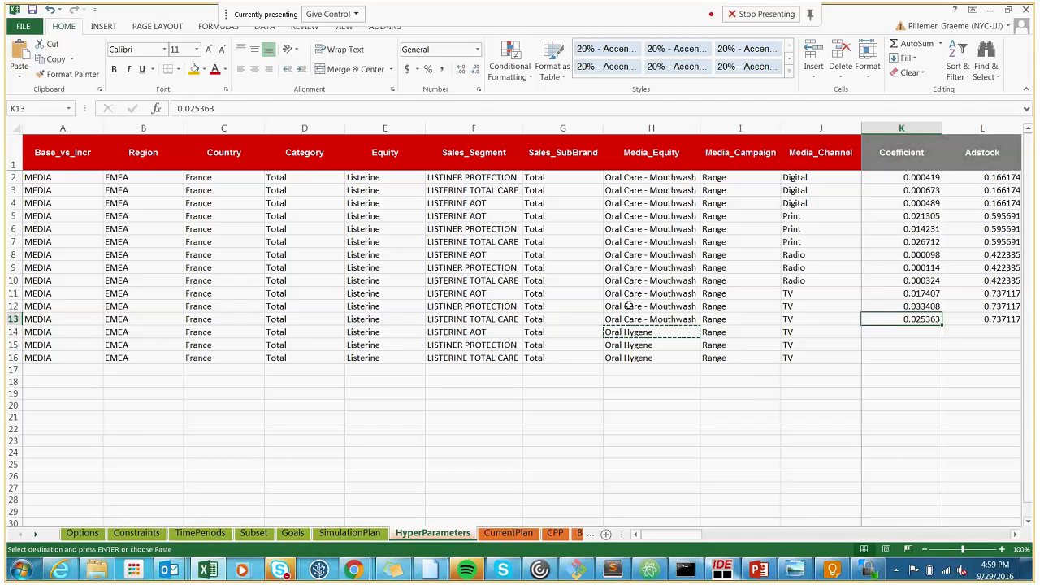
pyautogui.press('Up')
pyautogui.press('Up')
pyautogui.hotkey('shift', 'Right')
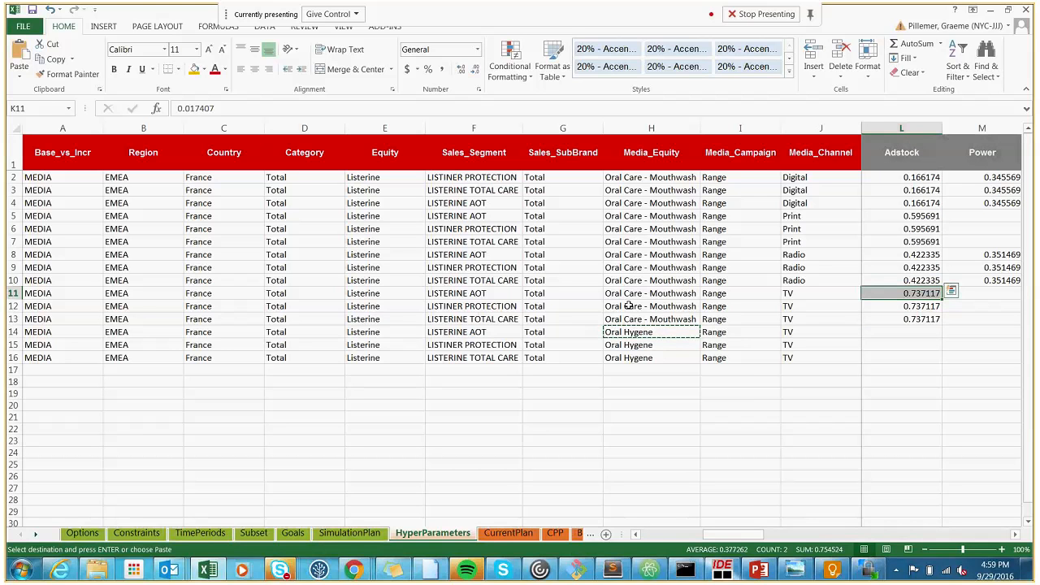
pyautogui.press('Left')
pyautogui.press('Left')
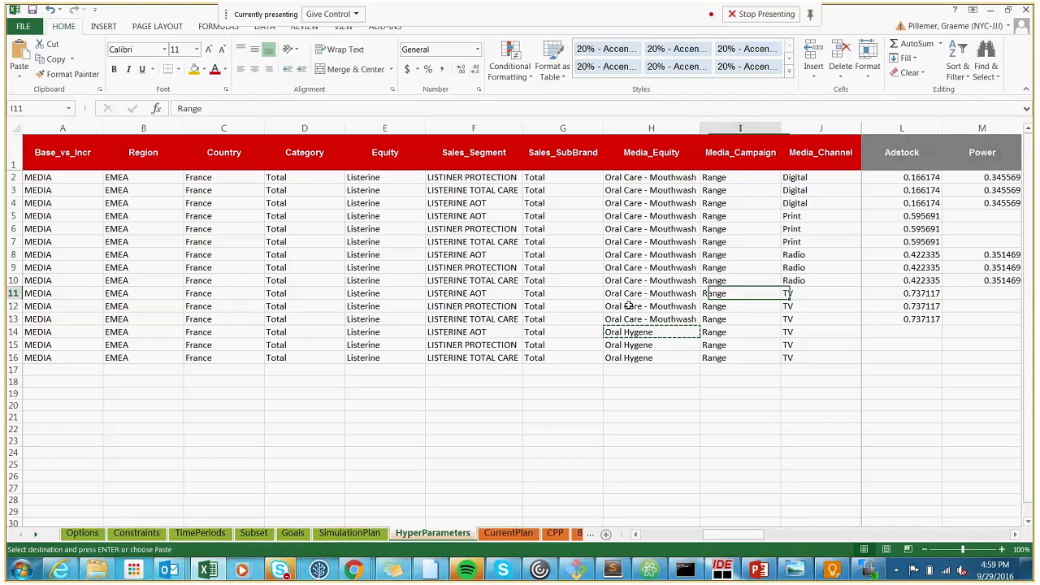
pyautogui.press('Right')
pyautogui.press('Right')
pyautogui.hotkey('shift', 'Right')
pyautogui.hotkey('shift', 'Right')
pyautogui.hotkey('shift', 'Right')
pyautogui.hotkey('shift', 'Right')
pyautogui.hotkey('shift', 'Right')
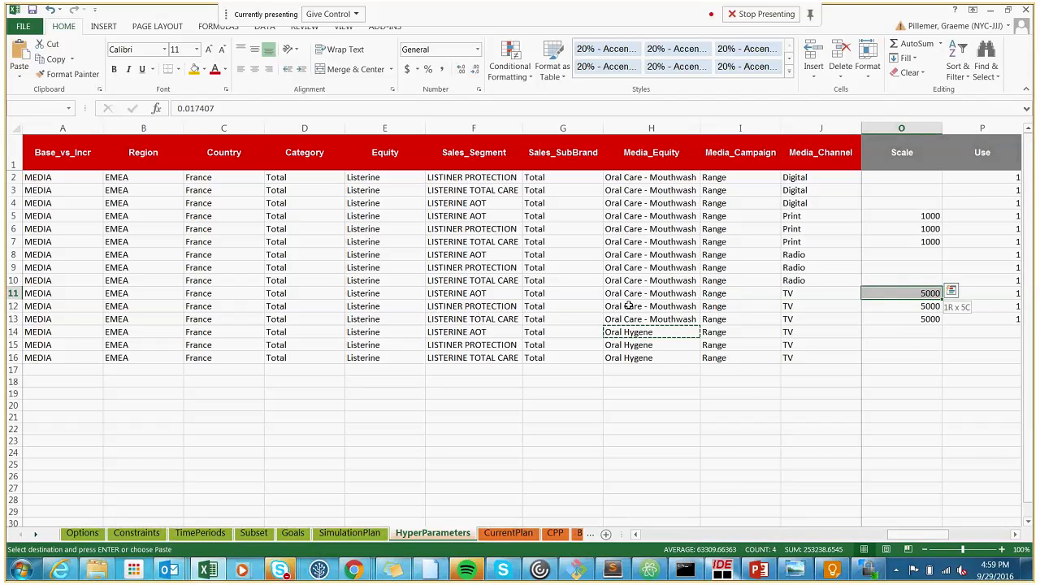
pyautogui.hotkey('shift', 'Down')
pyautogui.hotkey('shift', 'Down')
pyautogui.hotkey('ctrl', 'c')
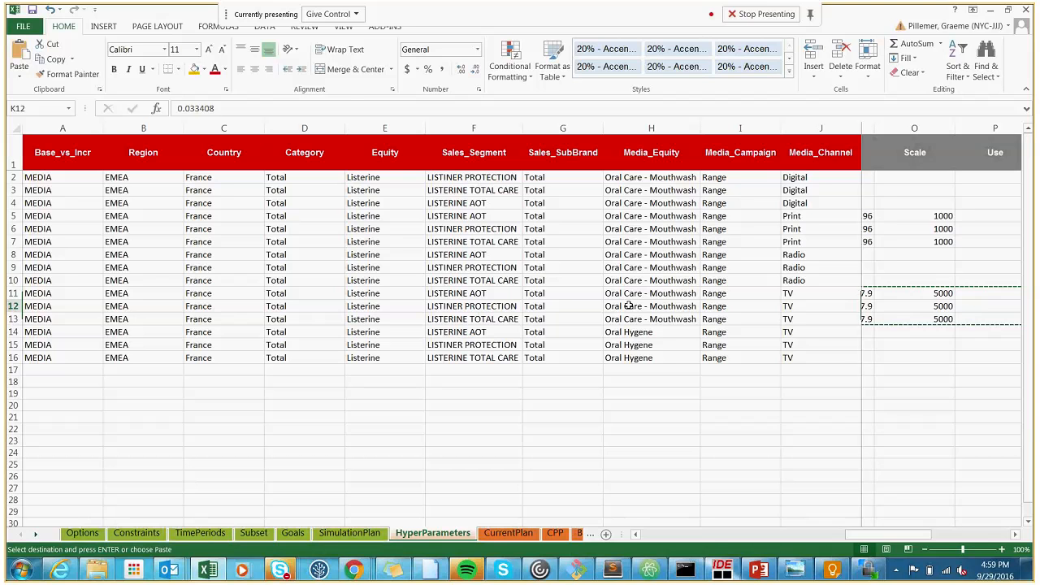
pyautogui.press('Down')
pyautogui.press('Down')
pyautogui.hotkey('ctrl', 'v')
# Step: Highlight the three Oral Hygene rows, A14:P16, with the orange fill colour
pyautogui.press('Left')
pyautogui.press('Left')
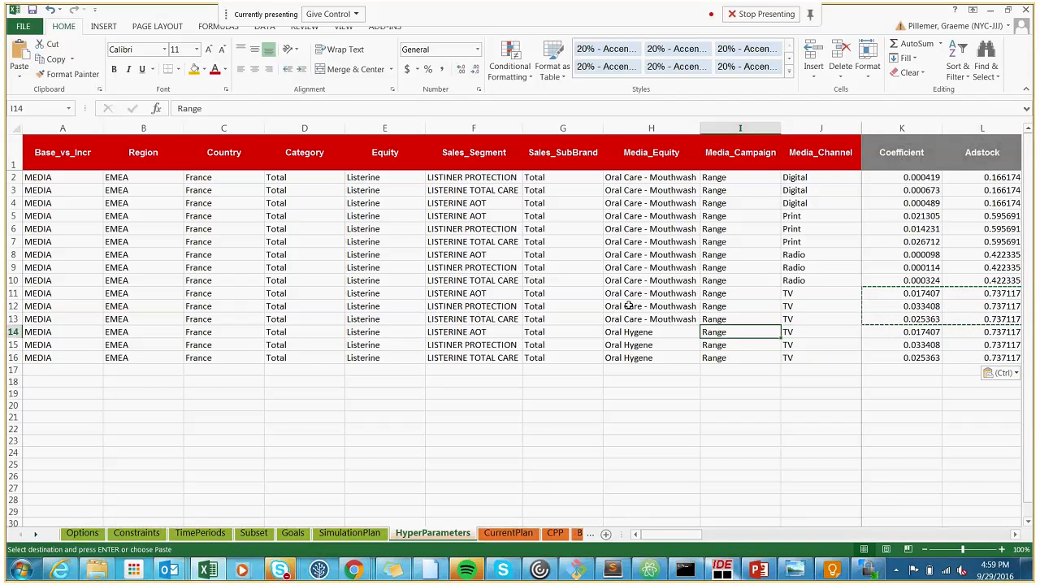
pyautogui.press('Home')
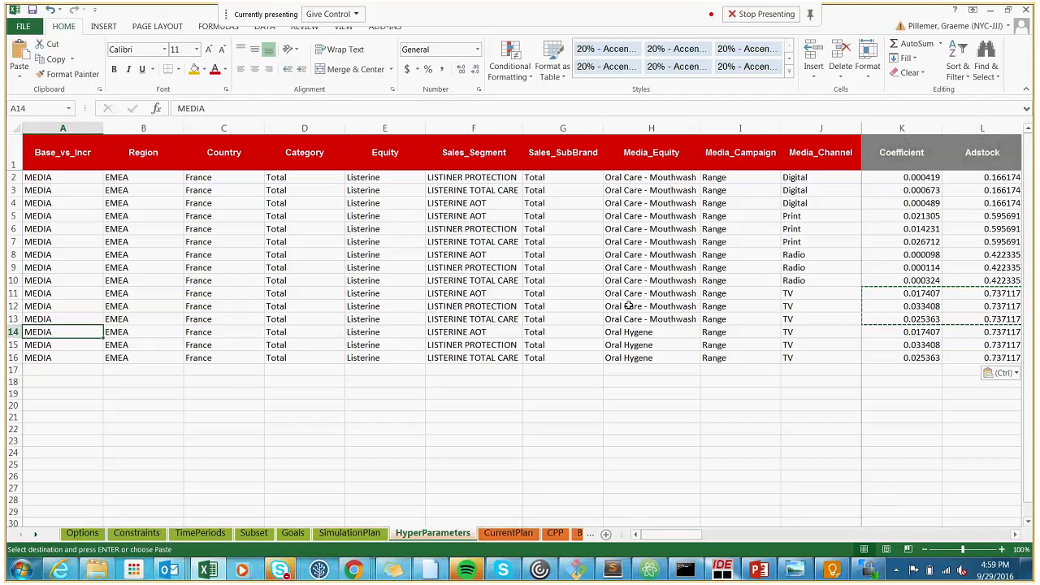
pyautogui.hotkey('shift', 'Down')
pyautogui.hotkey('ctrl', 'shift', 'Right')
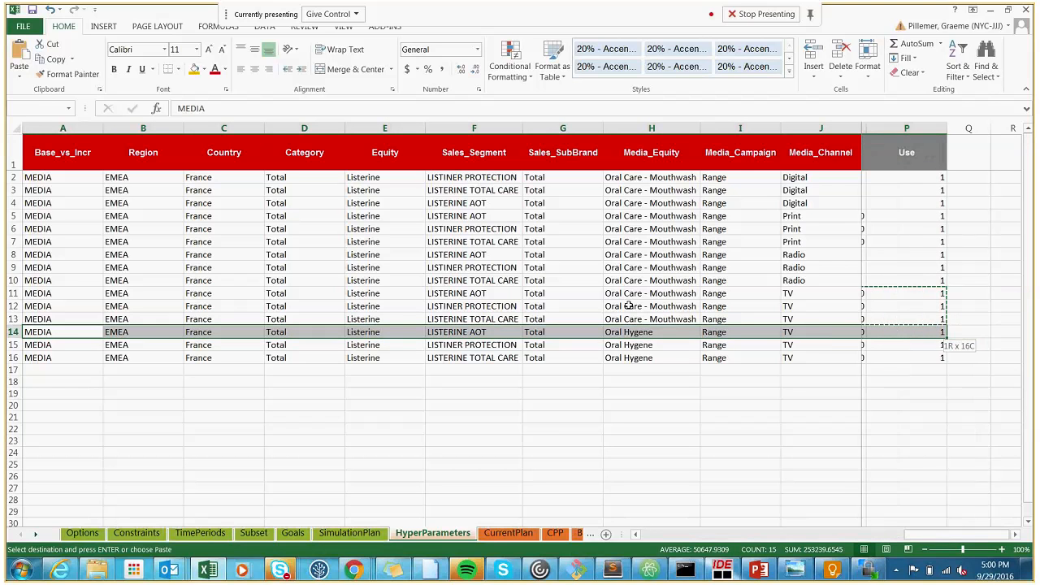
pyautogui.hotkey('shift', 'Down')
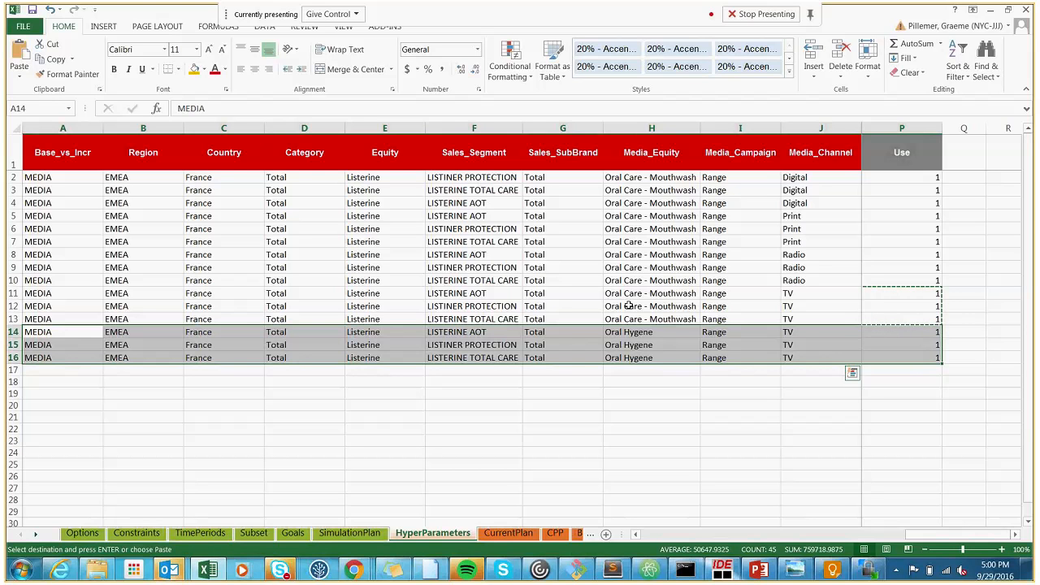
pyautogui.click(193, 70)
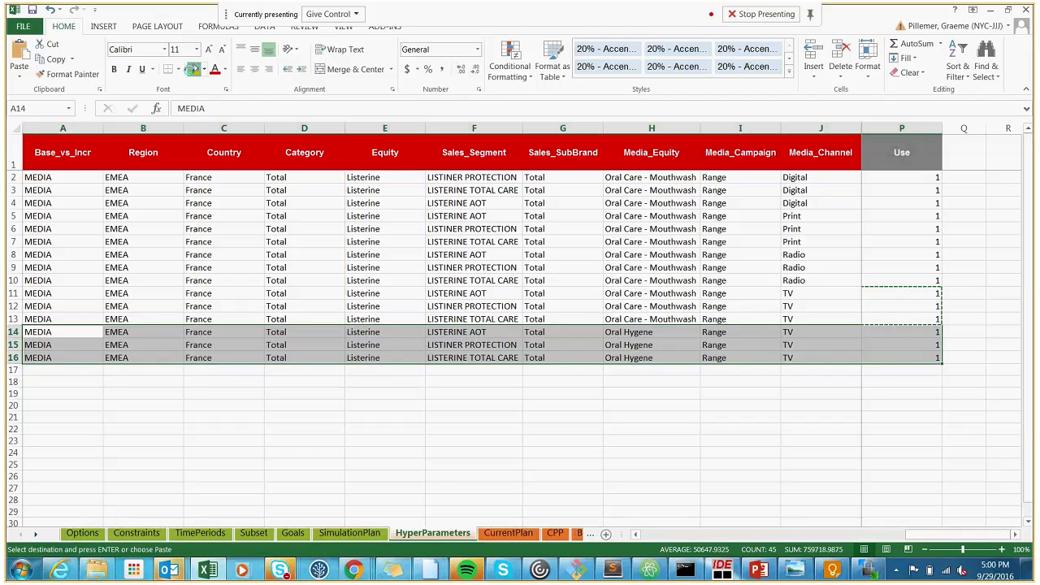
pyautogui.click(193, 71)
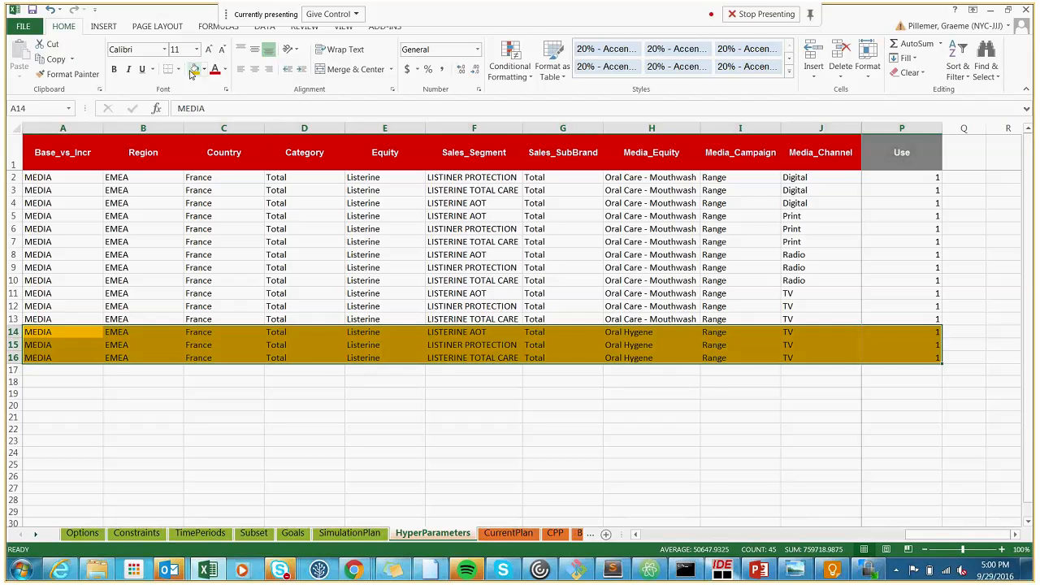
# Step: Review the entries of the highlighted Oral Hygene rows across all columns from A to P, including the Media_Equity in H14
pyautogui.press('Right')
pyautogui.press('Right')
pyautogui.press('Right')
pyautogui.press('Right')
pyautogui.press('Right')
pyautogui.press('Right')
pyautogui.press('Right')
pyautogui.press('Right')
pyautogui.press('Right')
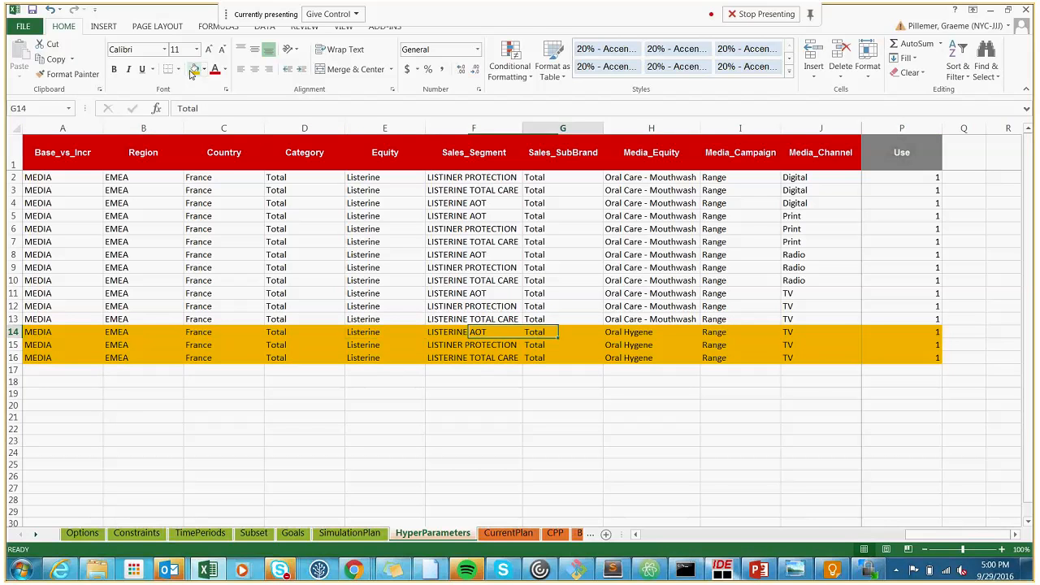
pyautogui.press('Right')
pyautogui.press('Right')
pyautogui.press('Right')
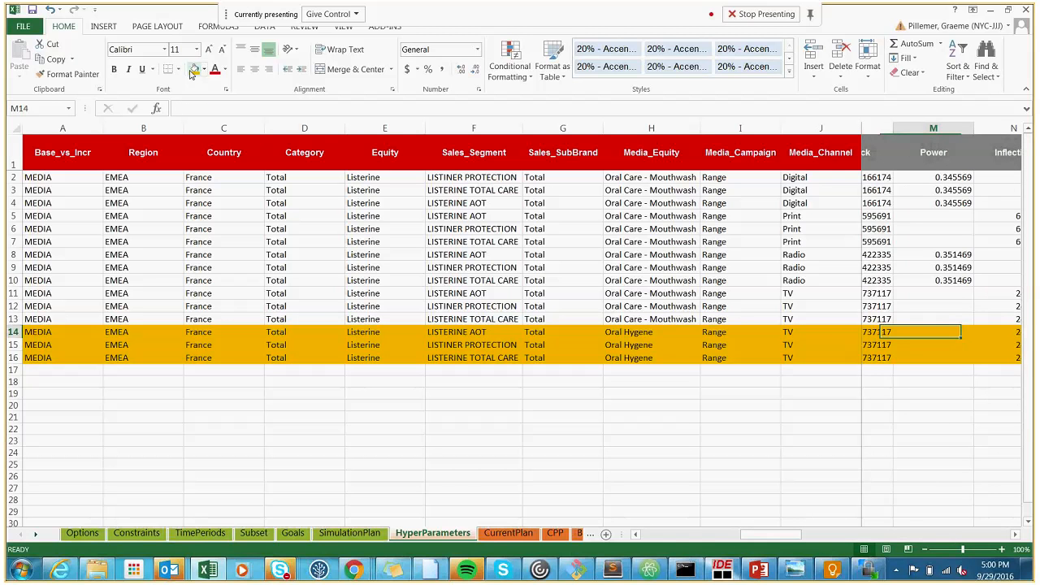
pyautogui.press('Right')
pyautogui.press('Right')
pyautogui.press('Right')
pyautogui.press('Right')
pyautogui.press('Down')
pyautogui.press('Down')
pyautogui.press('Left')
pyautogui.press('Left')
pyautogui.press('Left')
pyautogui.press('Left')
pyautogui.press('Left')
pyautogui.press('Left')
pyautogui.press('Left')
pyautogui.press('Left')
pyautogui.press('Left')
pyautogui.press('Left')
pyautogui.press('Left')
pyautogui.press('Left')
pyautogui.press('Left')
pyautogui.press('Left')
pyautogui.press('Left')
pyautogui.press('Left')
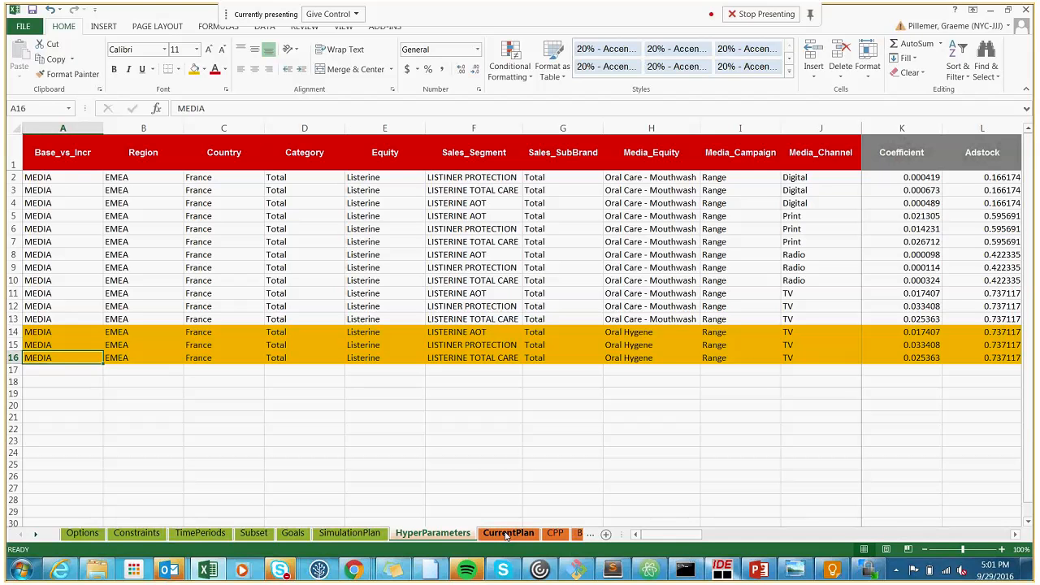
pyautogui.click(626, 336)
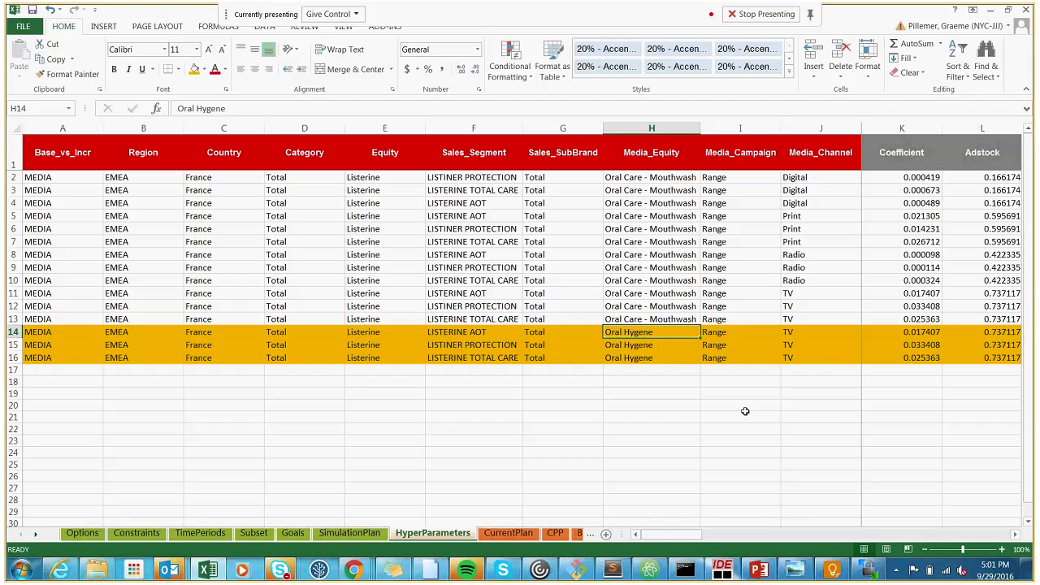
# Step: On the CurrentPlan sheet, copy the whole TV row A3:CH3 and paste it into row 4
pyautogui.click(503, 533)
pyautogui.click(85, 190)
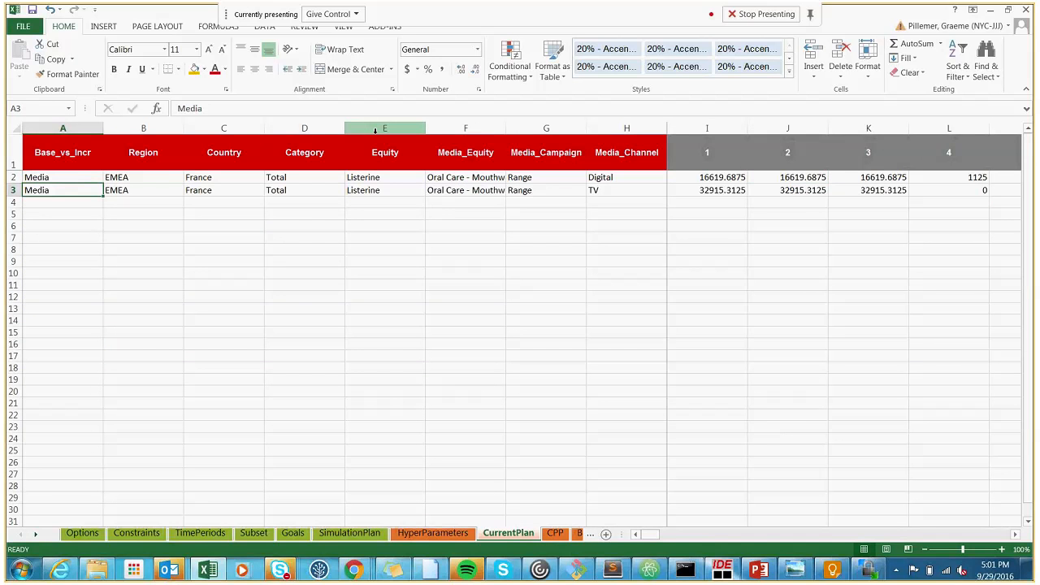
pyautogui.hotkey('ctrl', 'shift', 'Right')
pyautogui.hotkey('ctrl', 'c')
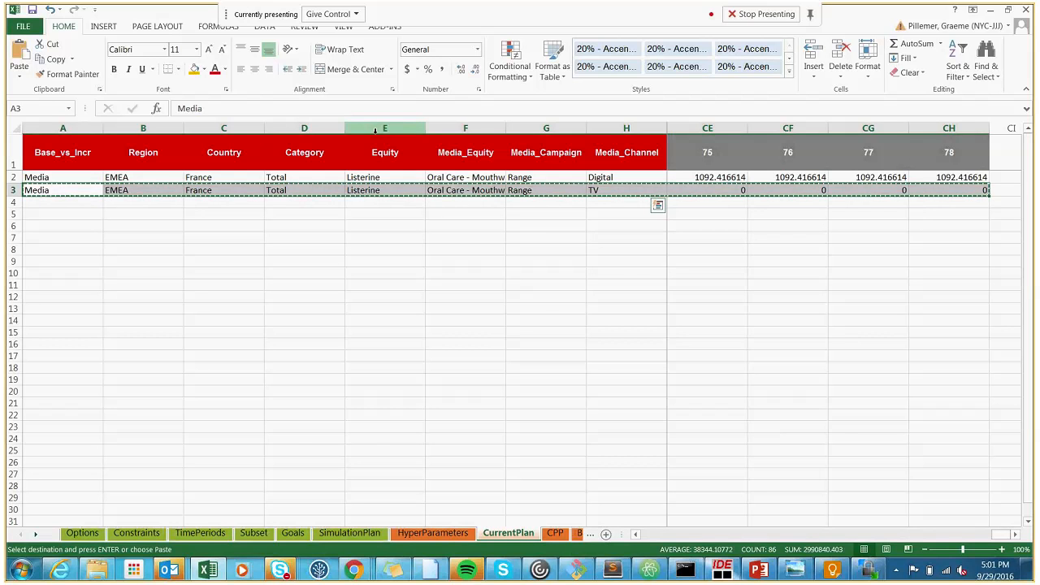
pyautogui.press('Down')
pyautogui.hotkey('ctrl', 'v')
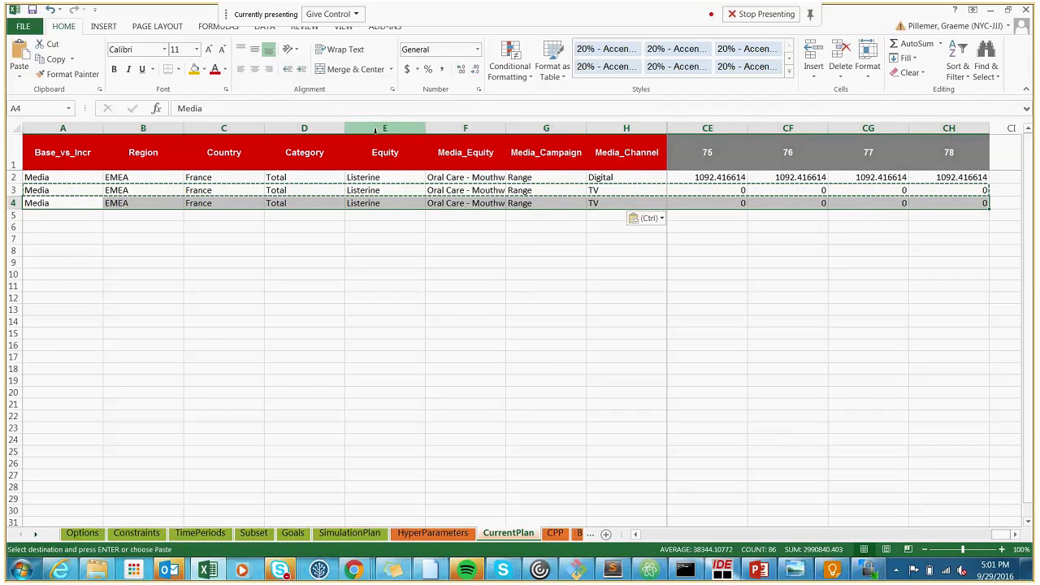
# Step: Replace the Media_Equity in cell F4 of the CurrentPlan sheet with "Oral Hygene"
pyautogui.press('Right')
pyautogui.press('Right')
pyautogui.press('Right')
pyautogui.press('Right')
pyautogui.press('Right')
pyautogui.press('Right')
pyautogui.press('Left')
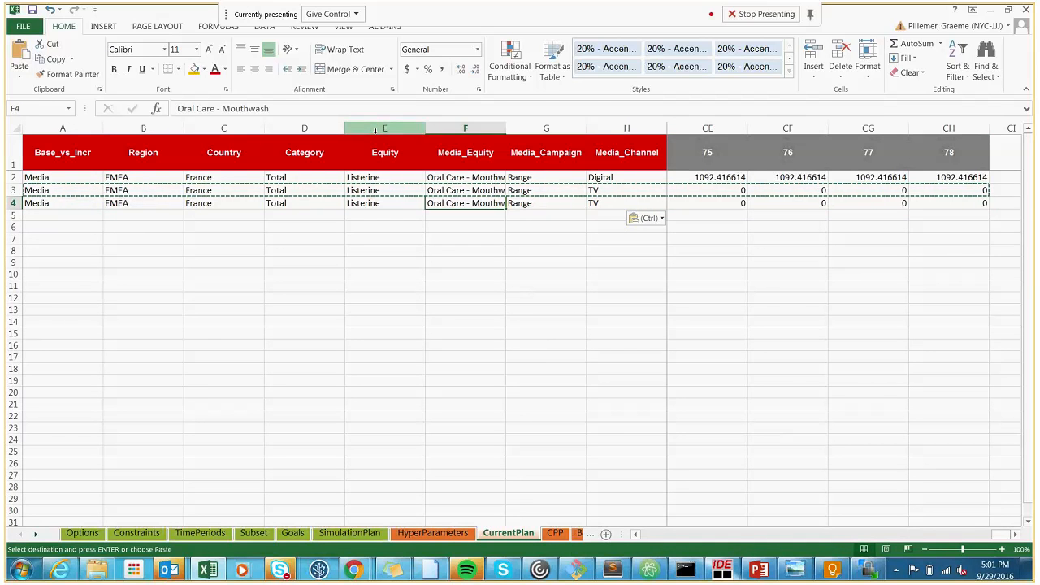
pyautogui.write('O')
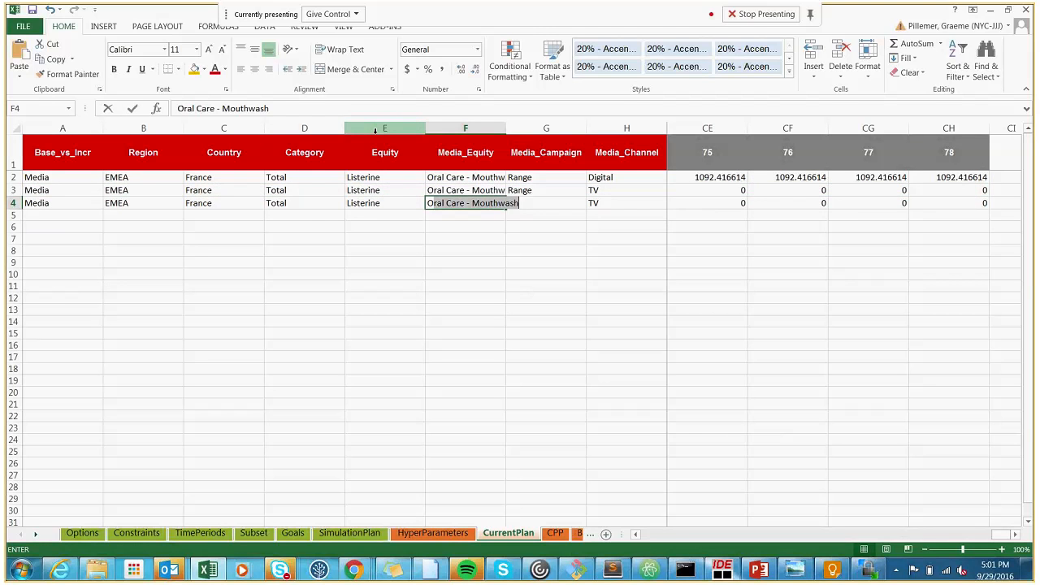
pyautogui.write('ral H')
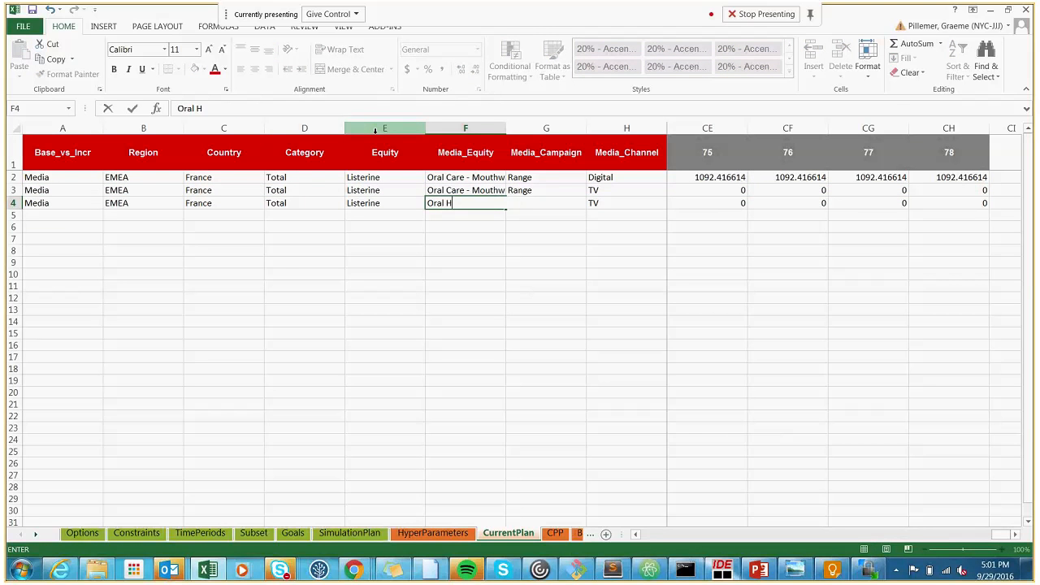
pyautogui.write('ygene')
pyautogui.press('Right')
pyautogui.press('Right')
pyautogui.press('Right')
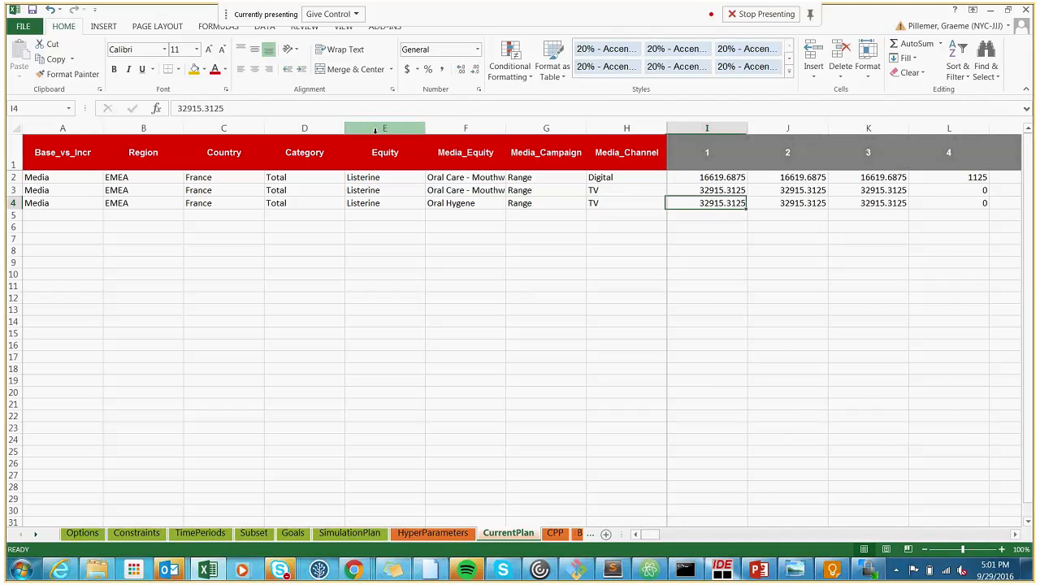
# Step: Review the dimension entries of the new CurrentPlan row 4, from Base_vs_Incr to Media_Channel
pyautogui.press('Left')
pyautogui.press('Left')
pyautogui.press('Left')
pyautogui.press('Left')
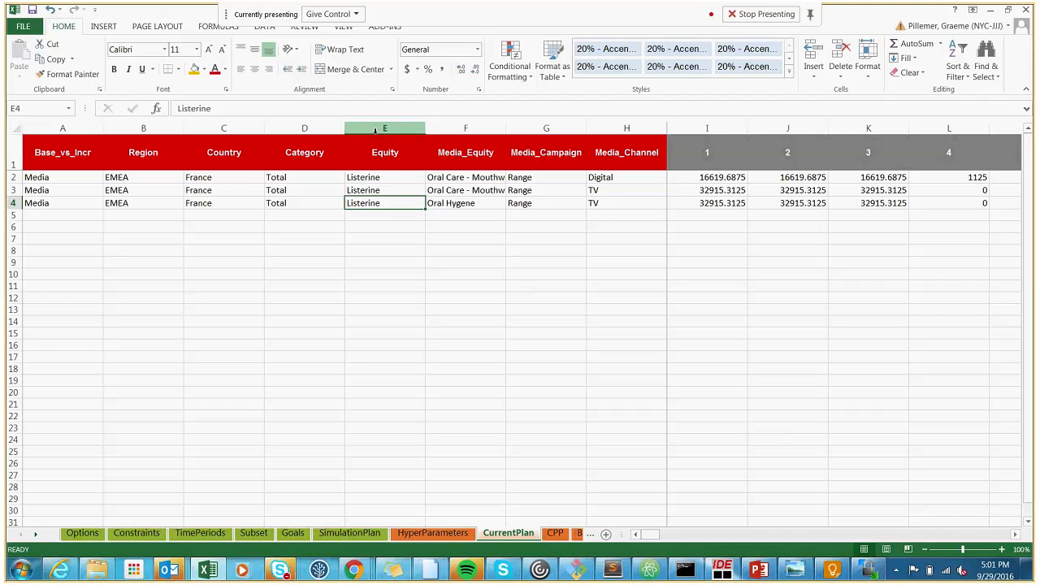
pyautogui.press('Right')
pyautogui.press('Right')
pyautogui.press('Left')
pyautogui.press('Left')
pyautogui.press('Left')
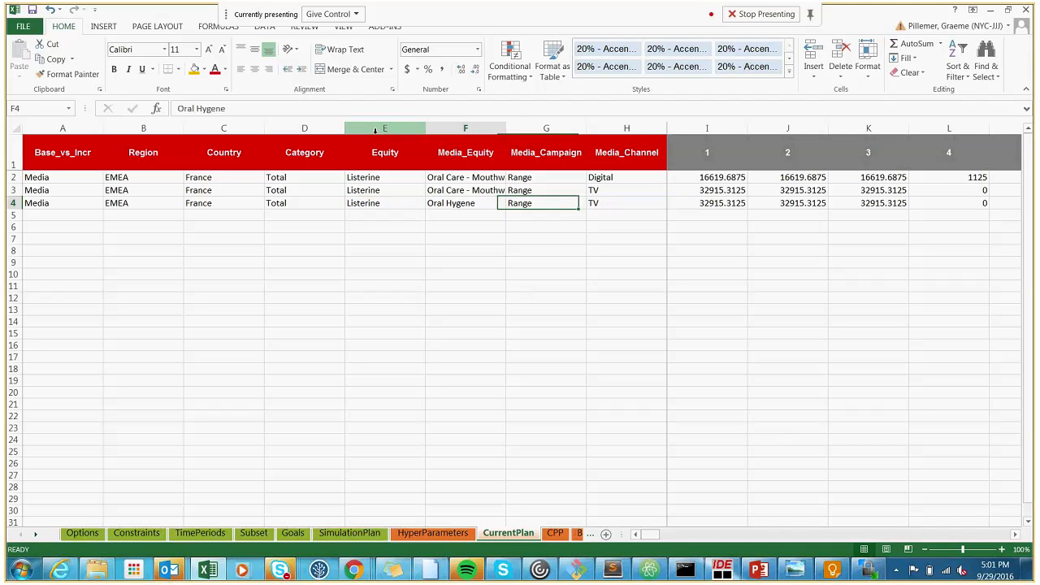
pyautogui.press('Left')
pyautogui.press('Left')
pyautogui.press('Right')
pyautogui.press('Left')
pyautogui.press('Left')
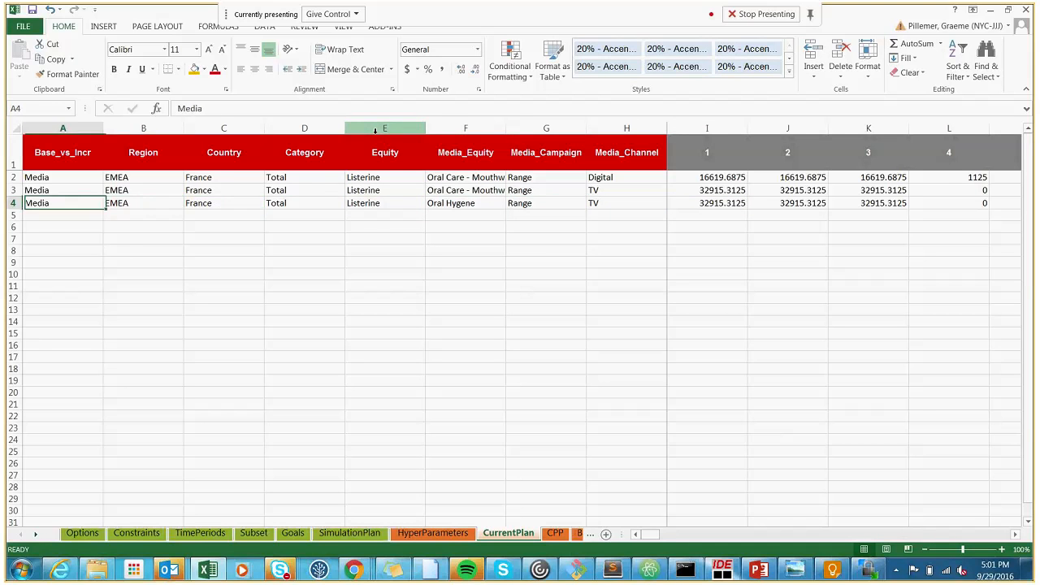
pyautogui.hotkey('shift', 'Right')
pyautogui.hotkey('shift', 'Right')
pyautogui.hotkey('shift', 'Right')
pyautogui.hotkey('shift', 'Right')
pyautogui.press('Right')
pyautogui.press('Right')
pyautogui.press('Right')
pyautogui.press('Right')
pyautogui.press('Right')
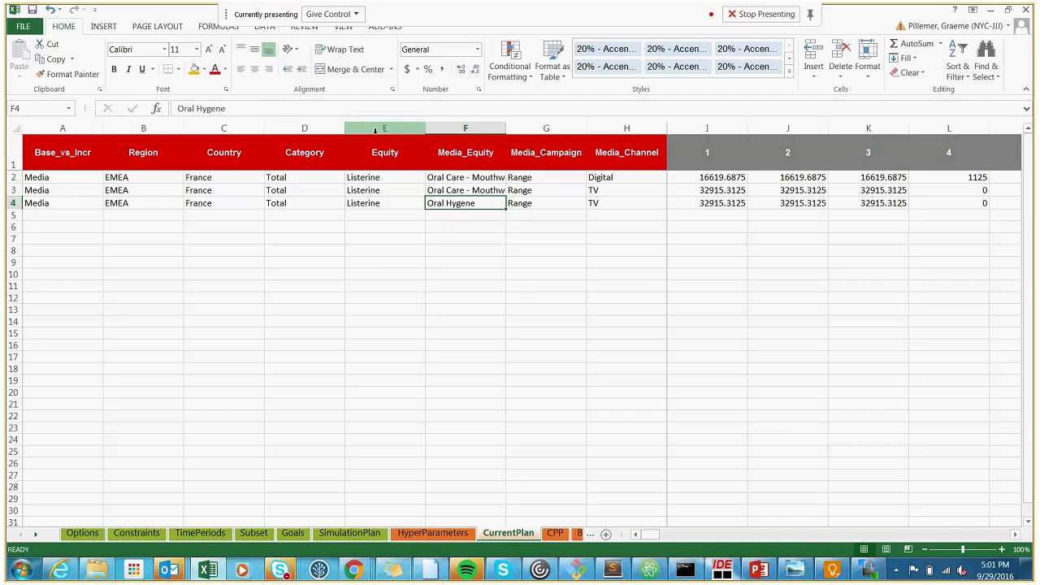
pyautogui.press('Right')
pyautogui.press('Right')
pyautogui.press('Left')
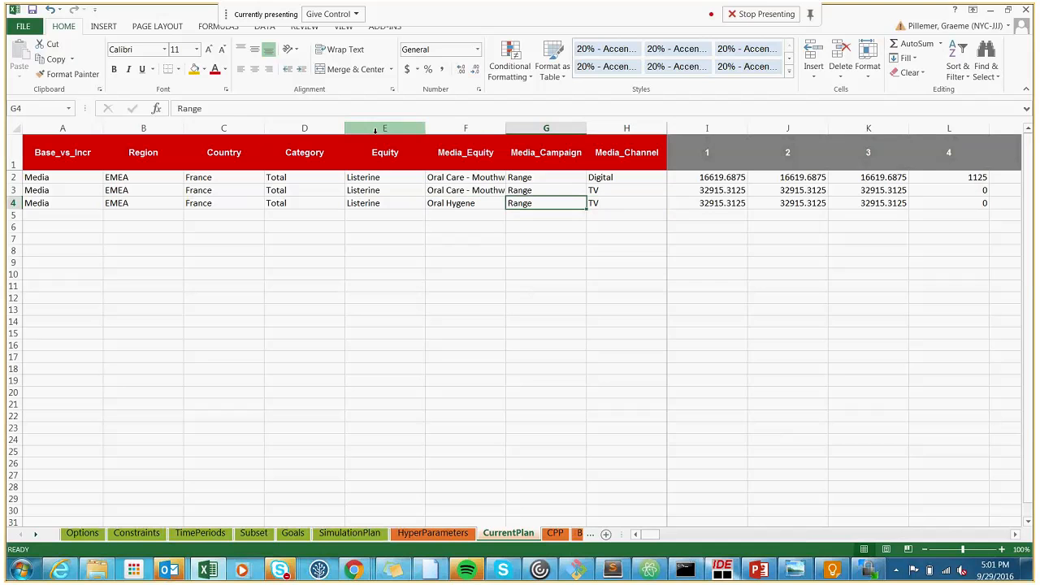
# Step: Highlight the new CurrentPlan row, A4:CH4, with the orange fill colour
pyautogui.click(62, 203)
pyautogui.hotkey('ctrl', 'shift', 'Right')
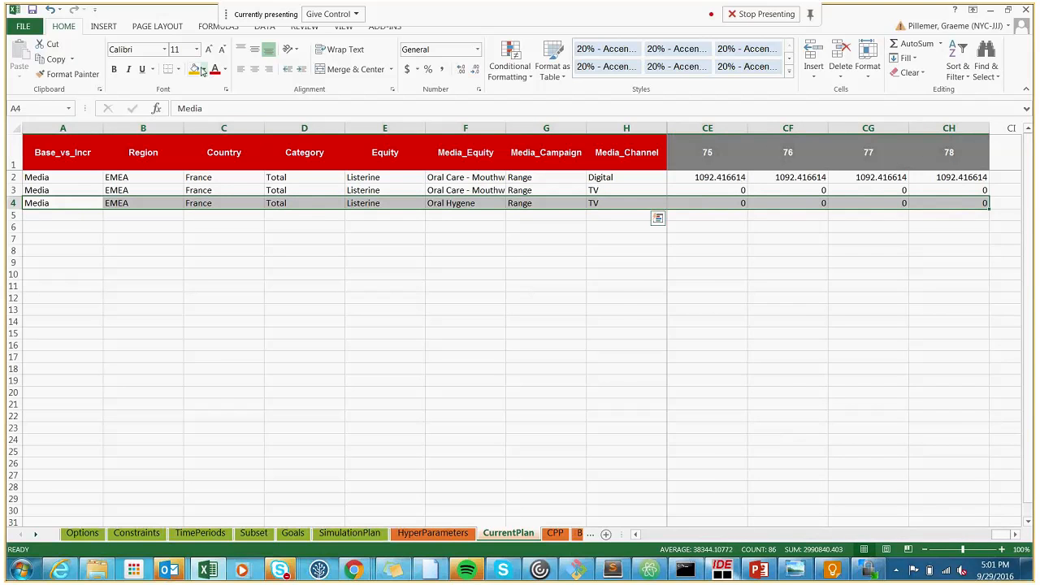
pyautogui.click(199, 70)
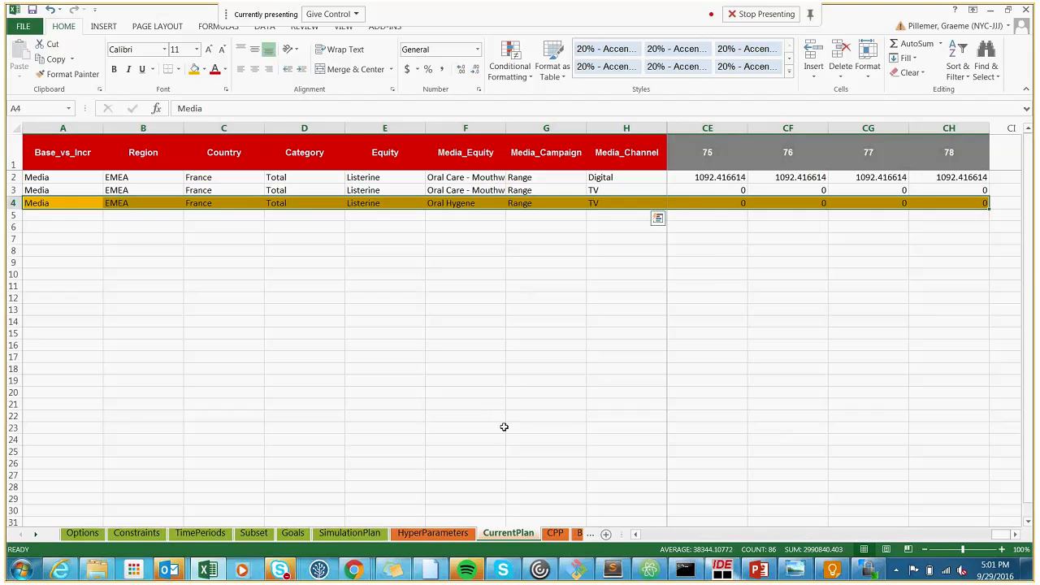
# Step: On the CPP sheet, copy the TV row A11:L11 and paste it into row 12, starting at A12
pyautogui.click(555, 533)
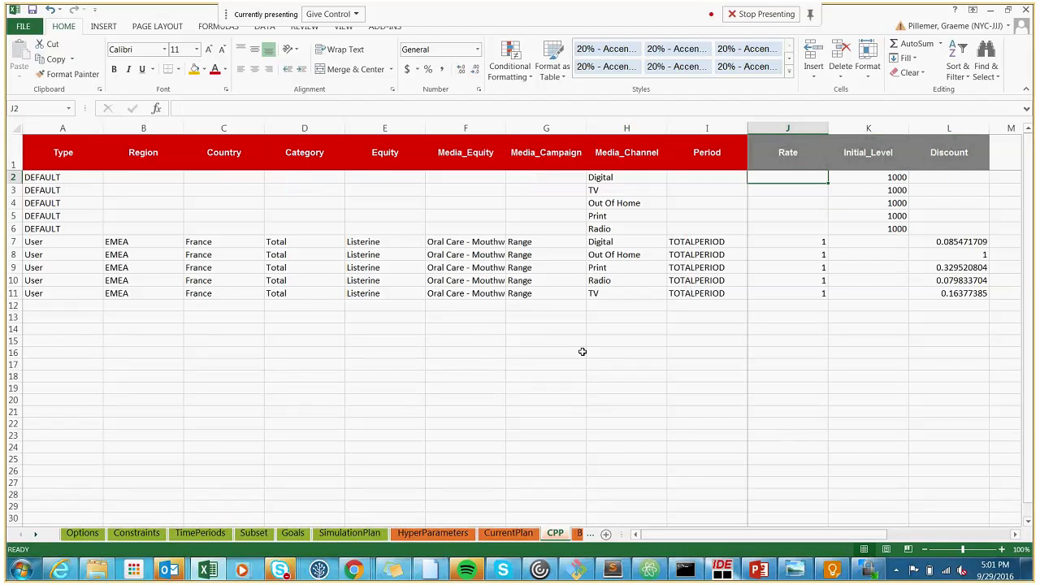
pyautogui.click(470, 291)
pyautogui.press('Left')
pyautogui.press('Left')
pyautogui.press('Left')
pyautogui.press('Left')
pyautogui.press('Left')
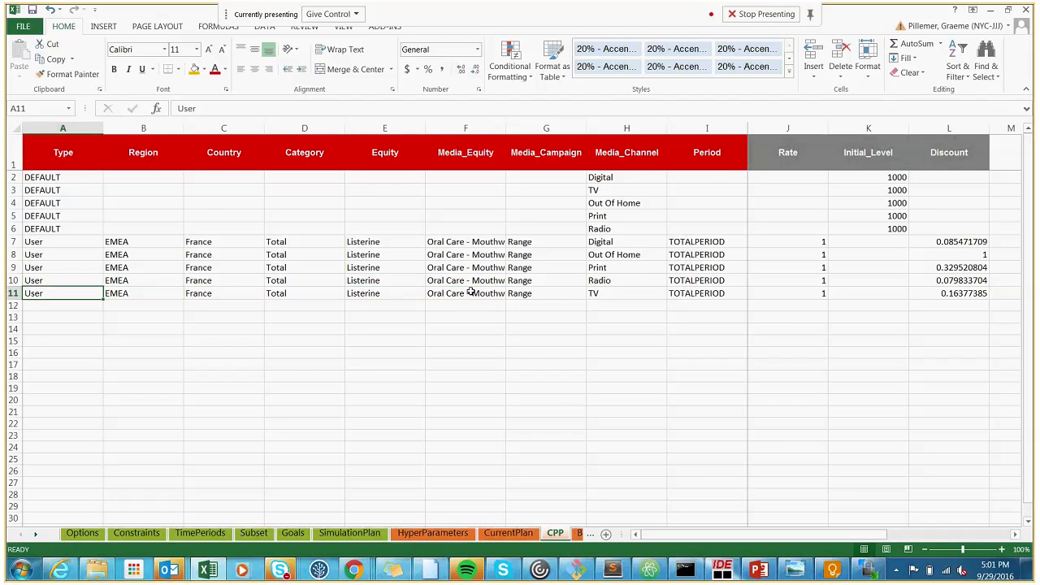
pyautogui.hotkey('shift', 'Right')
pyautogui.hotkey('shift', 'Right')
pyautogui.hotkey('shift', 'Right')
pyautogui.hotkey('shift', 'Right')
pyautogui.hotkey('shift', 'Right')
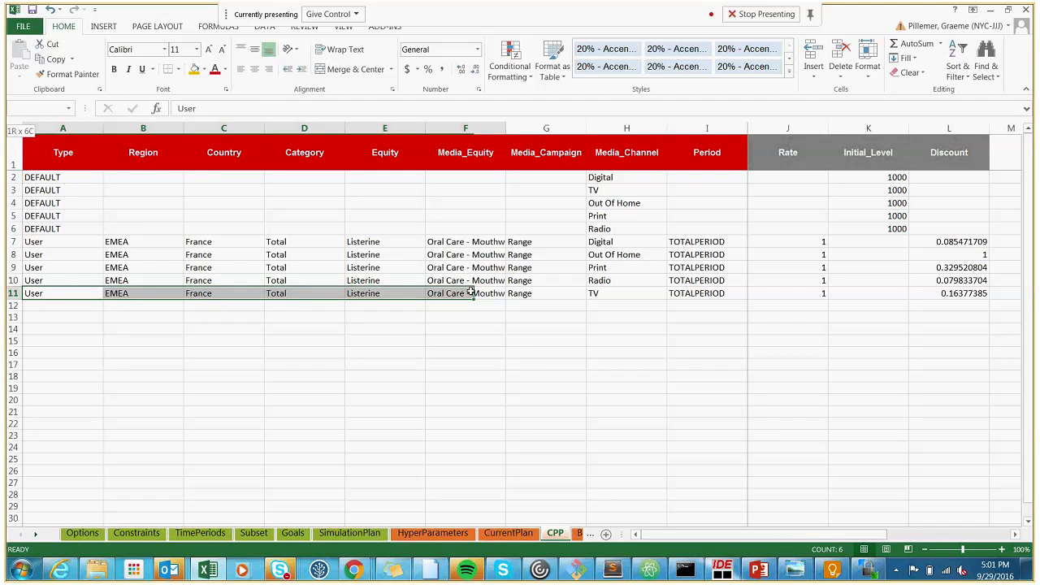
pyautogui.hotkey('ctrl', 'shift', 'Right')
pyautogui.hotkey('ctrl', 'shift', 'Right')
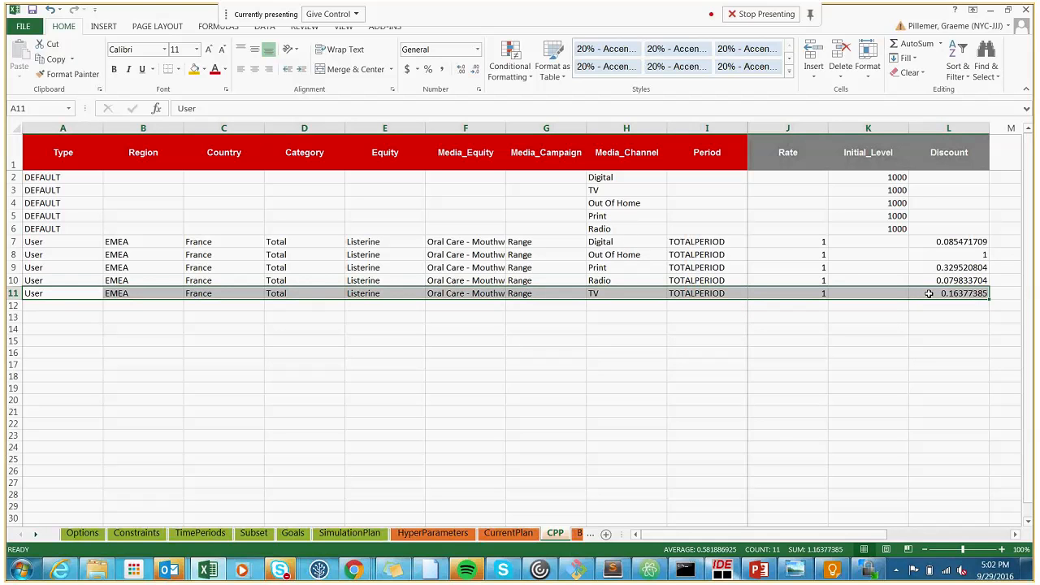
pyautogui.hotkey('ctrl', 'c')
pyautogui.click(72, 307)
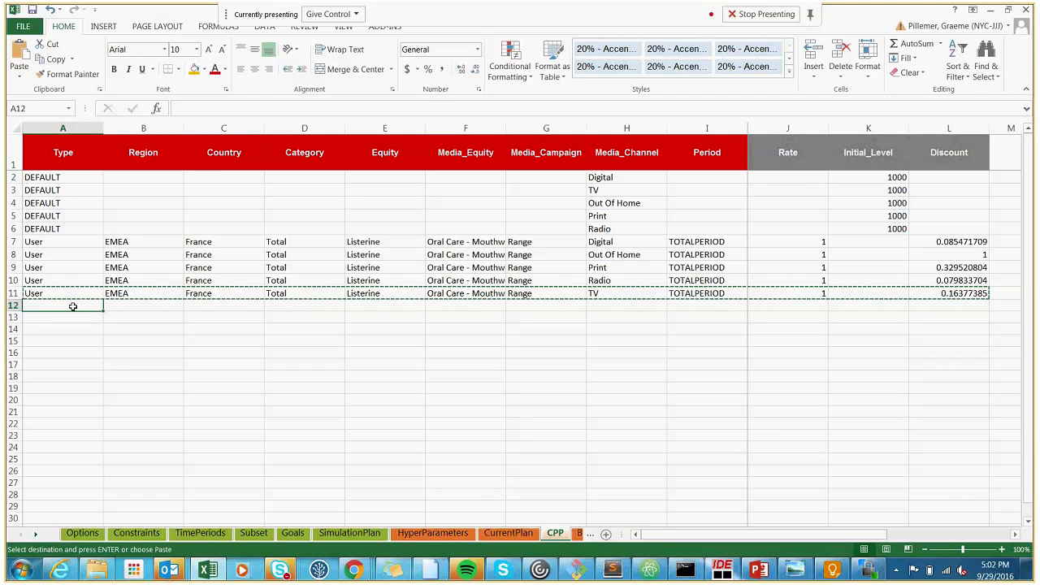
pyautogui.hotkey('ctrl', 'v')
# Step: Highlight the new CPP row A12:L12 with the orange fill colour and set its Media_Equity in F12 to "Oral Hygene"
pyautogui.click(195, 70)
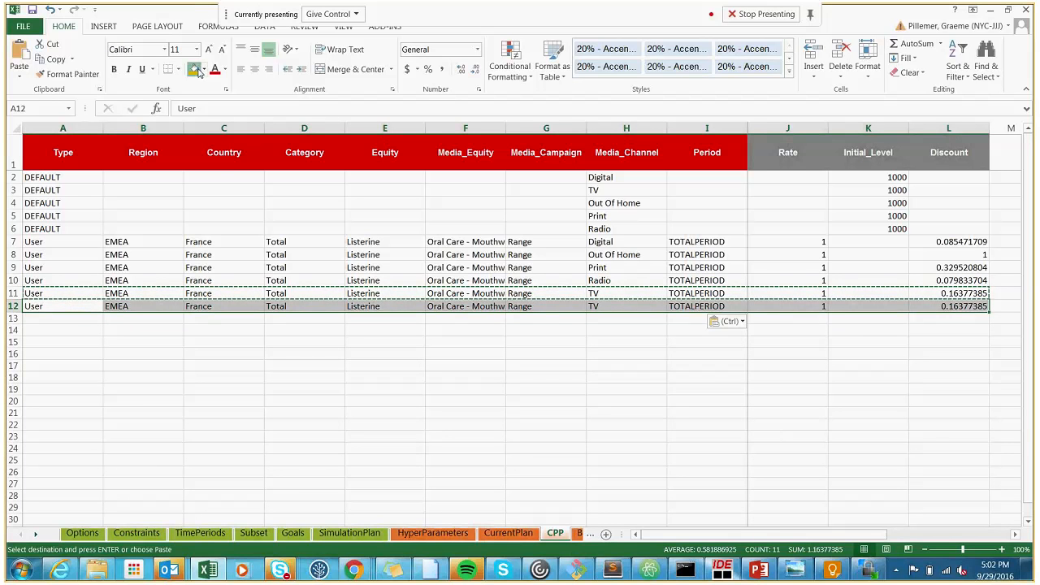
pyautogui.click(476, 305)
pyautogui.write('Oral Hygene')
pyautogui.press('Return')
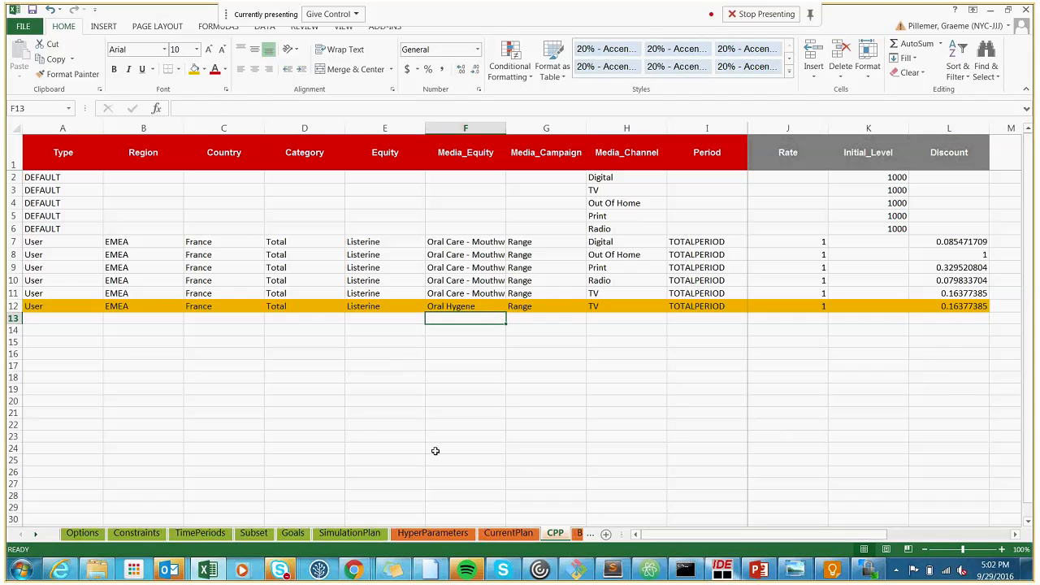
# Step: Copy the "Oral Hygene" entry from HyperParameters cell H15 and paste it into Media_Equity cell F12 on the CPP sheet
pyautogui.click(413, 537)
pyautogui.click(638, 345)
pyautogui.hotkey('ctrl', 'c')
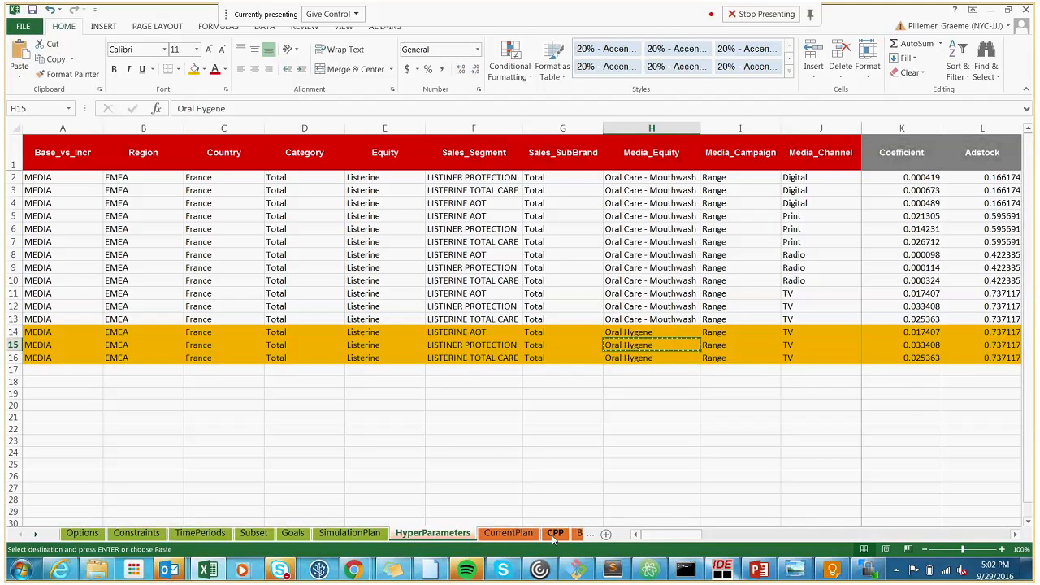
pyautogui.click(555, 534)
pyautogui.click(483, 305)
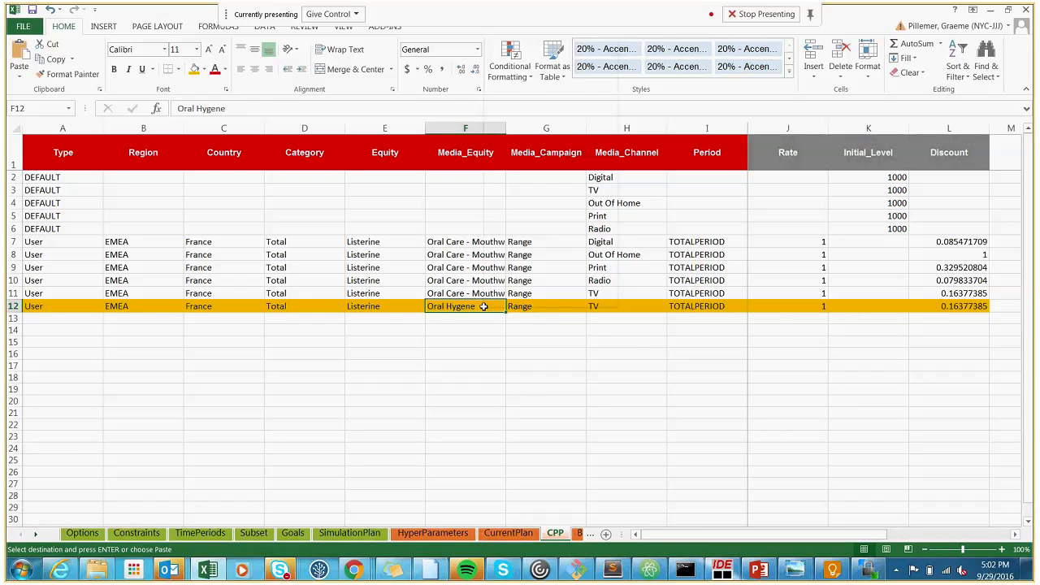
pyautogui.rightClick(483, 306)
pyautogui.click(531, 100)
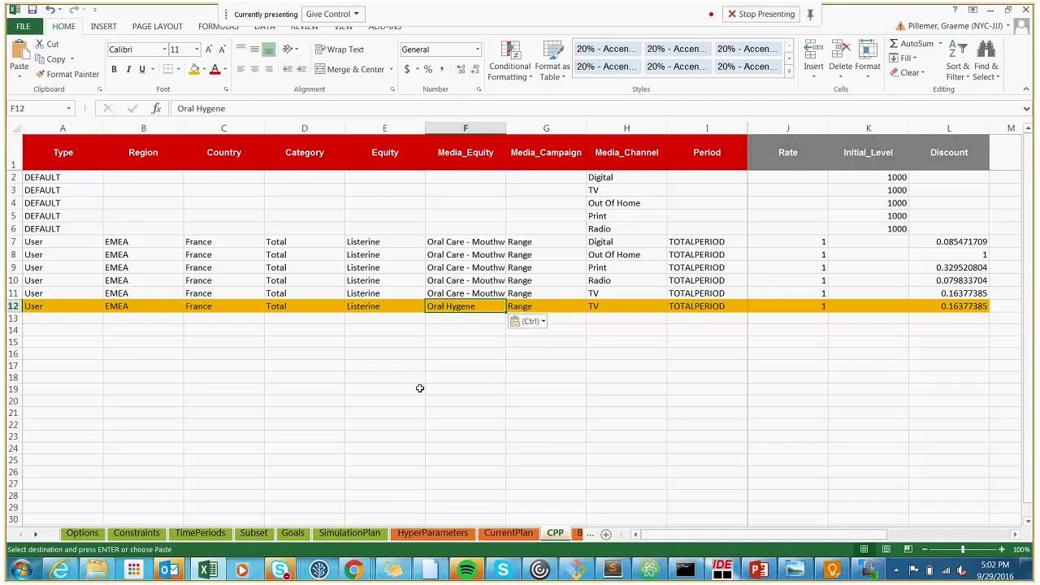
# Step: Paste the copied "Oral Hygene" entry into Media_Equity cell F4 on the CurrentPlan sheet
pyautogui.click(506, 533)
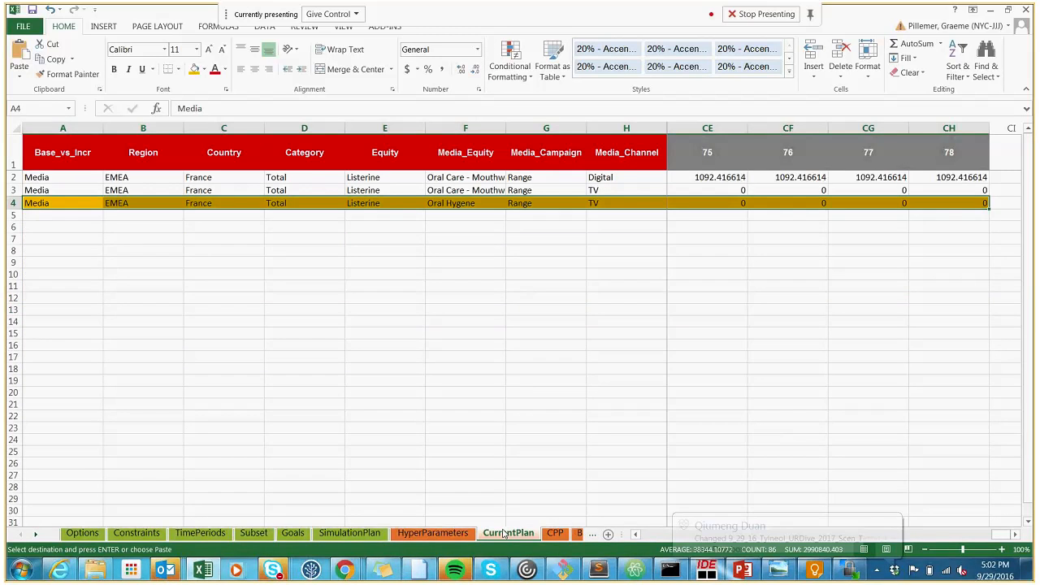
pyautogui.click(481, 202)
pyautogui.rightClick(481, 202)
pyautogui.click(528, 260)
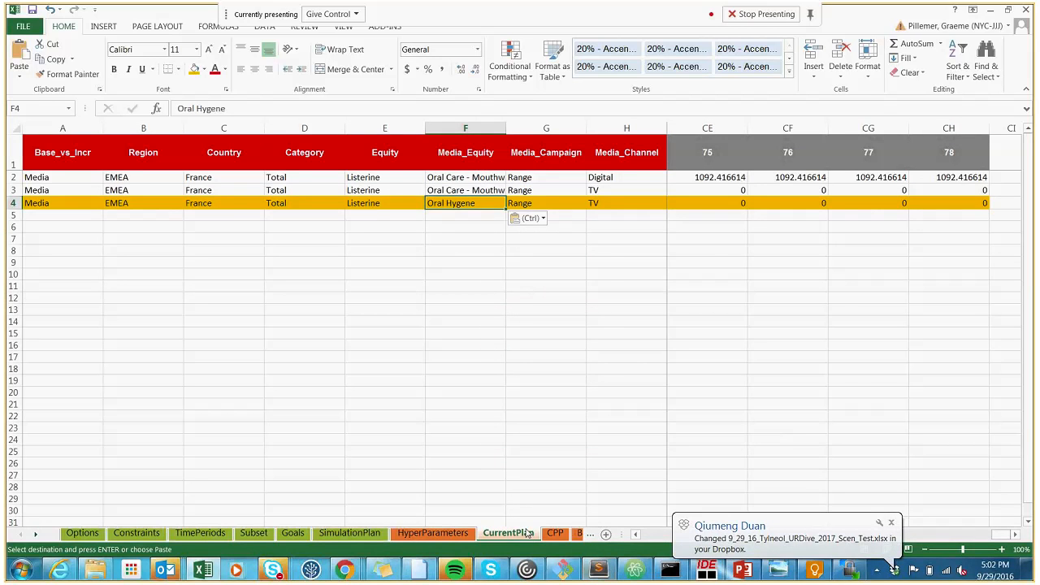
# Step: Examine the dimension entries in the BaseSales rows, especially Sales_Segment and Sales_SubBrand, and view the country currency rate on the FXRate sheet
pyautogui.click(561, 533)
pyautogui.click(578, 534)
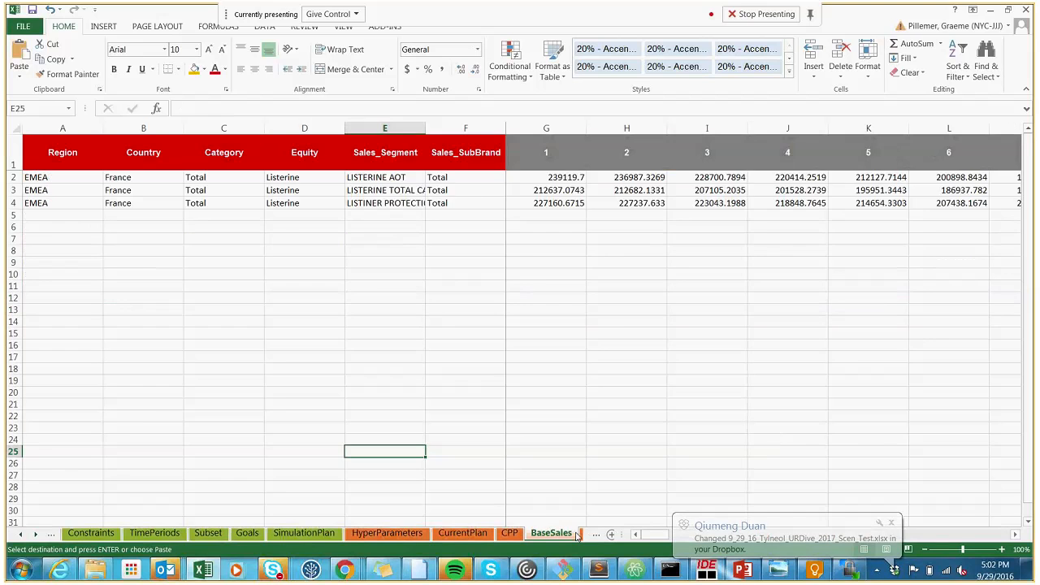
pyautogui.click(326, 193)
pyautogui.press('Right')
pyautogui.press('Right')
pyautogui.press('Right')
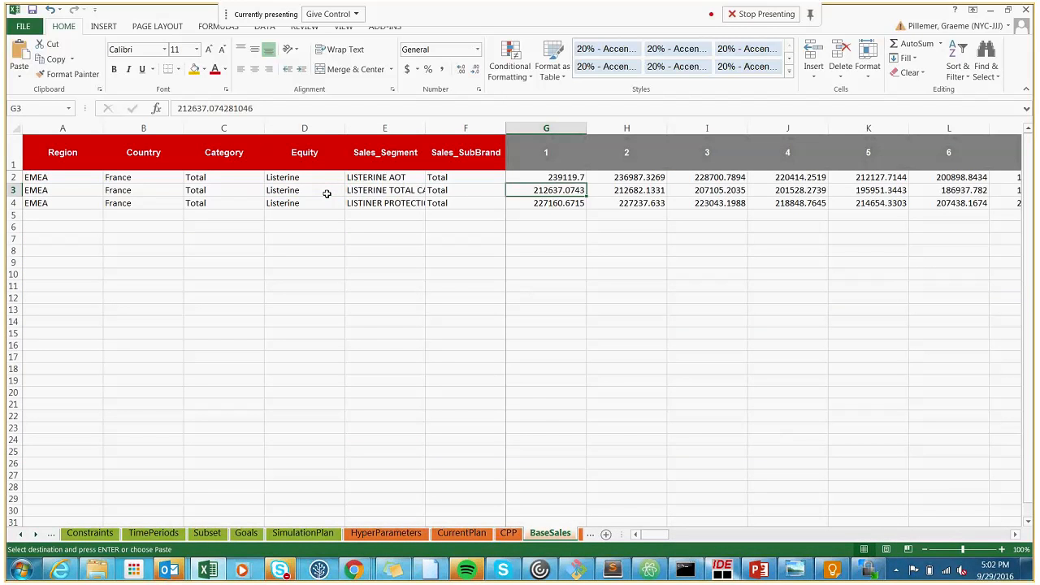
pyautogui.press('Left')
pyautogui.press('Left')
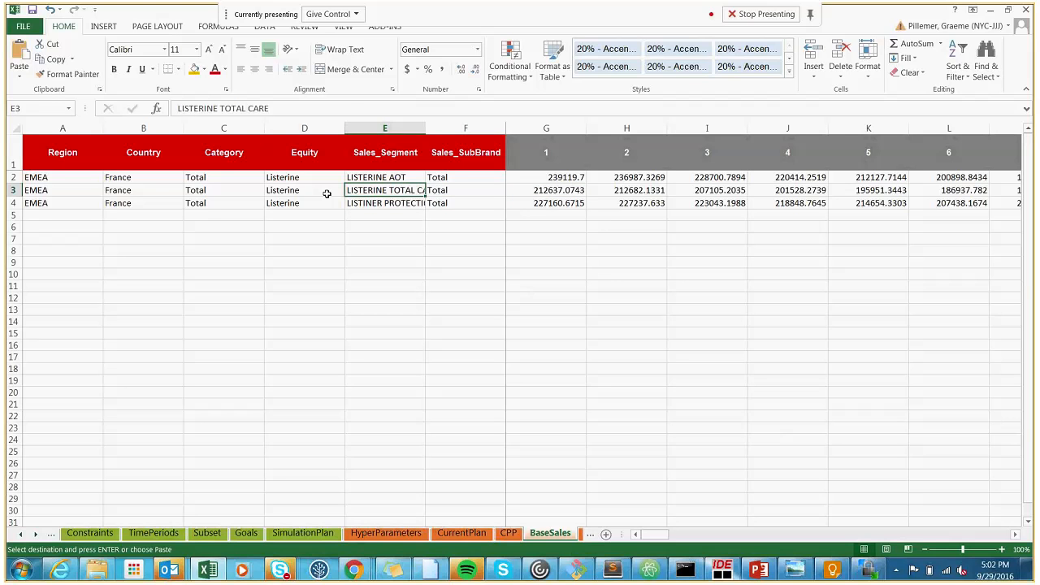
pyautogui.press('Left')
pyautogui.press('Left')
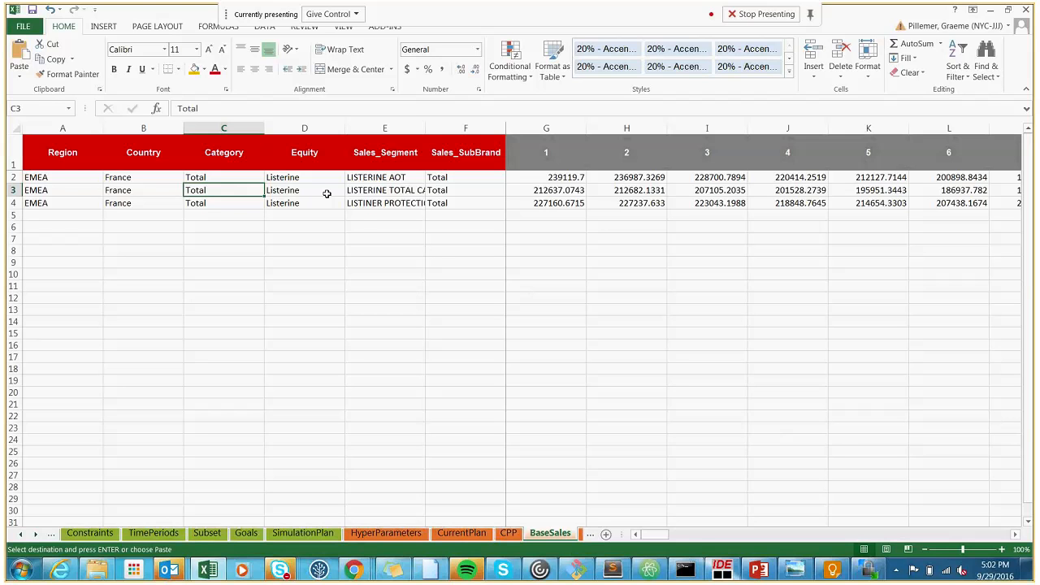
pyautogui.press('Right')
pyautogui.press('Right')
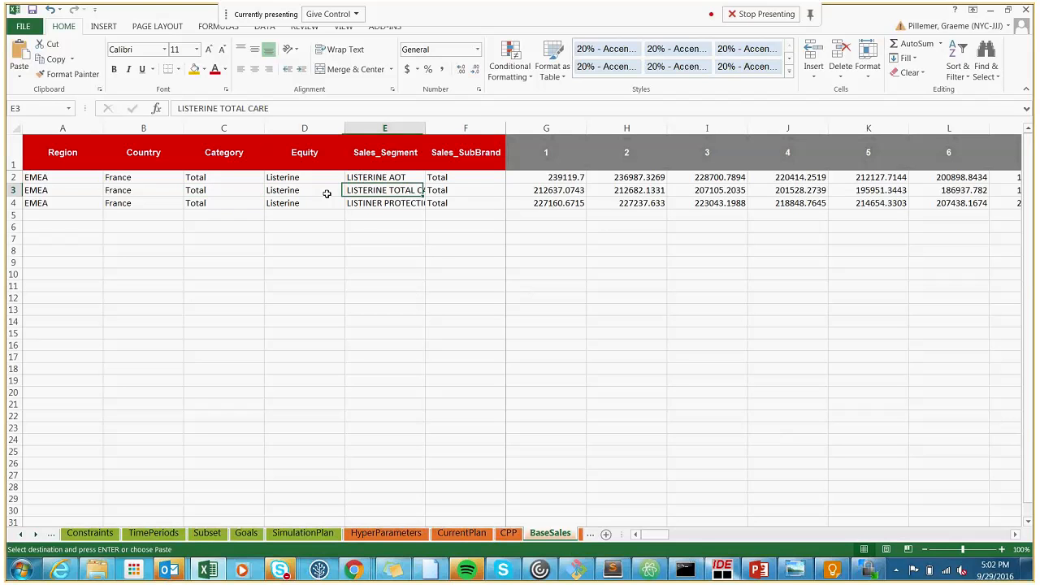
pyautogui.press('Right')
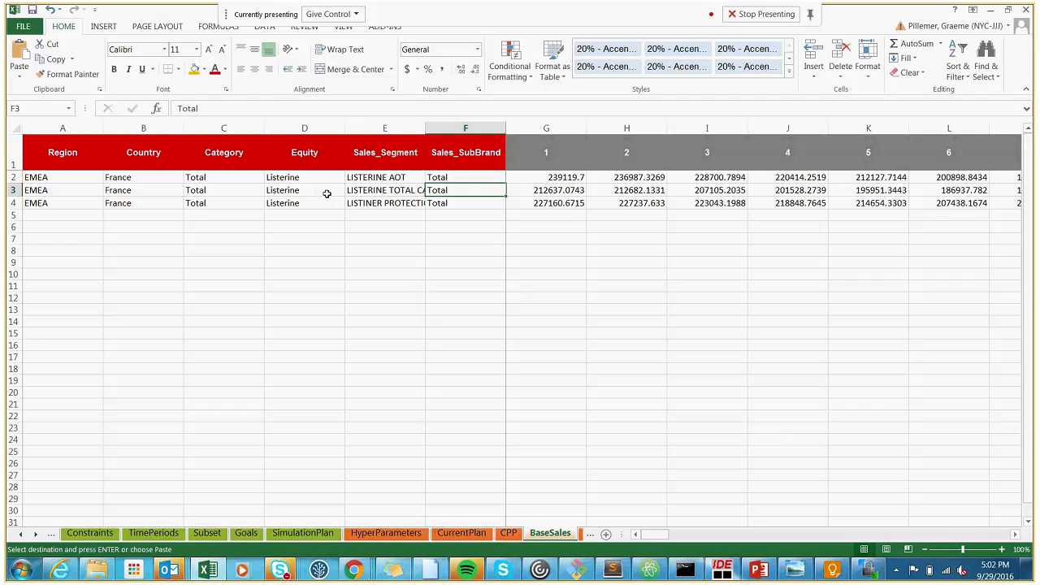
pyautogui.press('Down')
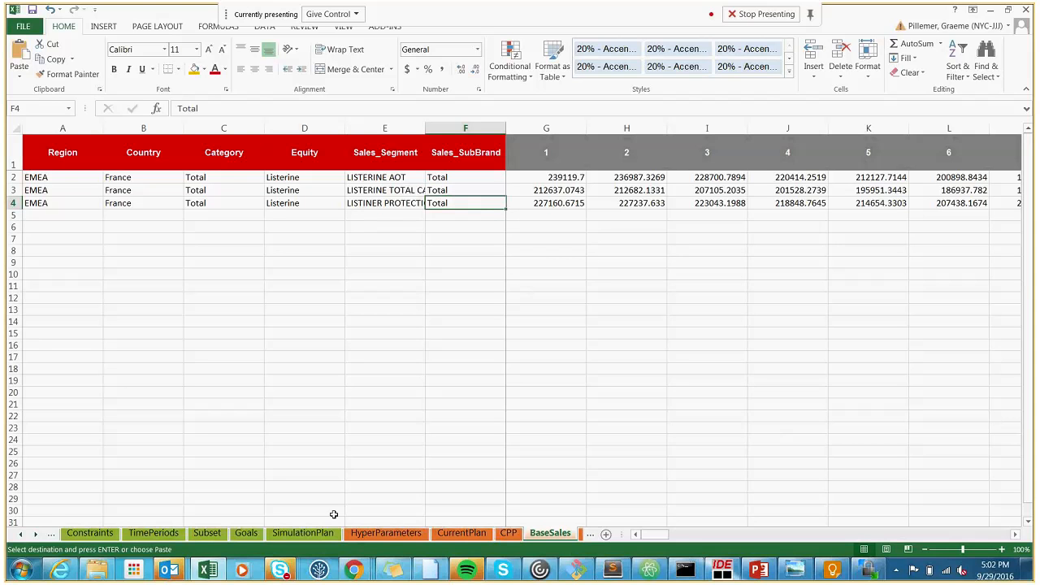
pyautogui.click(380, 191)
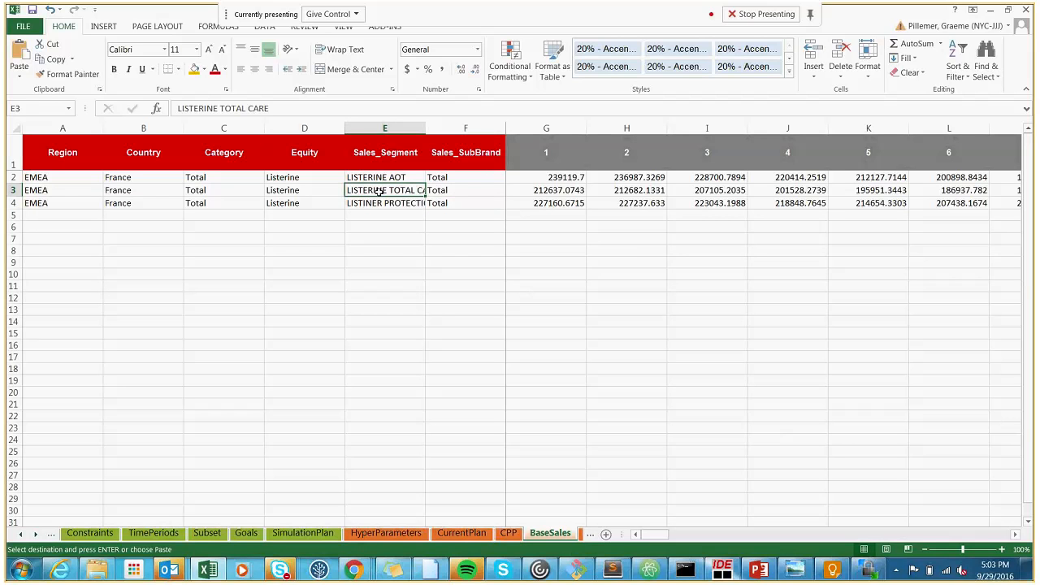
pyautogui.press('Down')
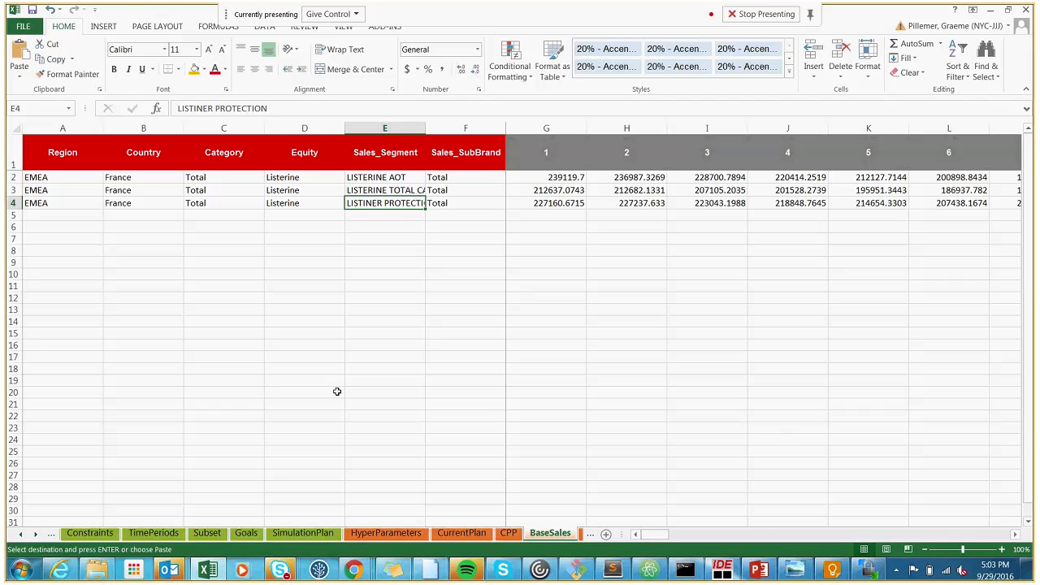
pyautogui.click(38, 537)
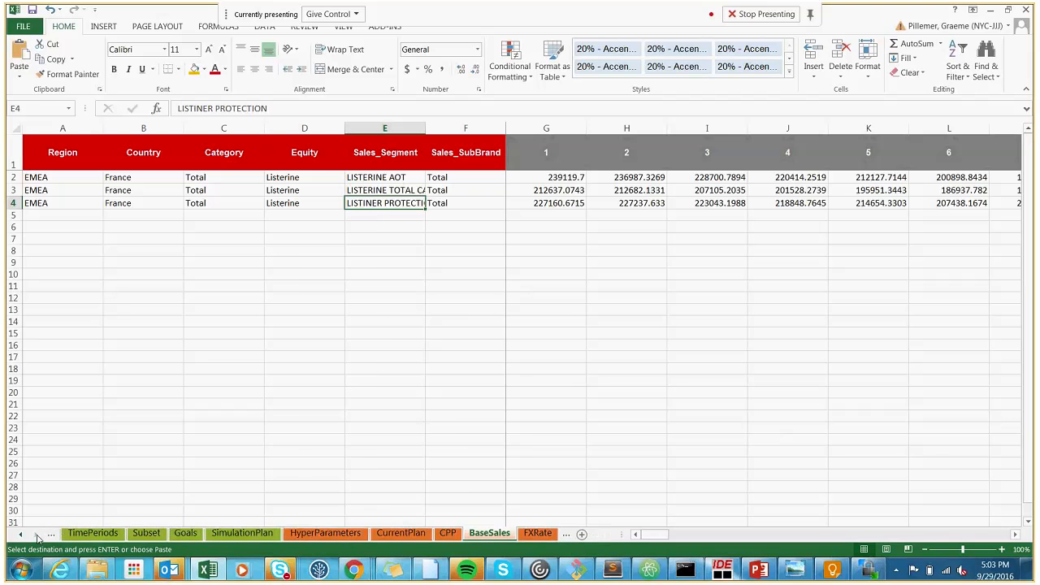
pyautogui.click(549, 537)
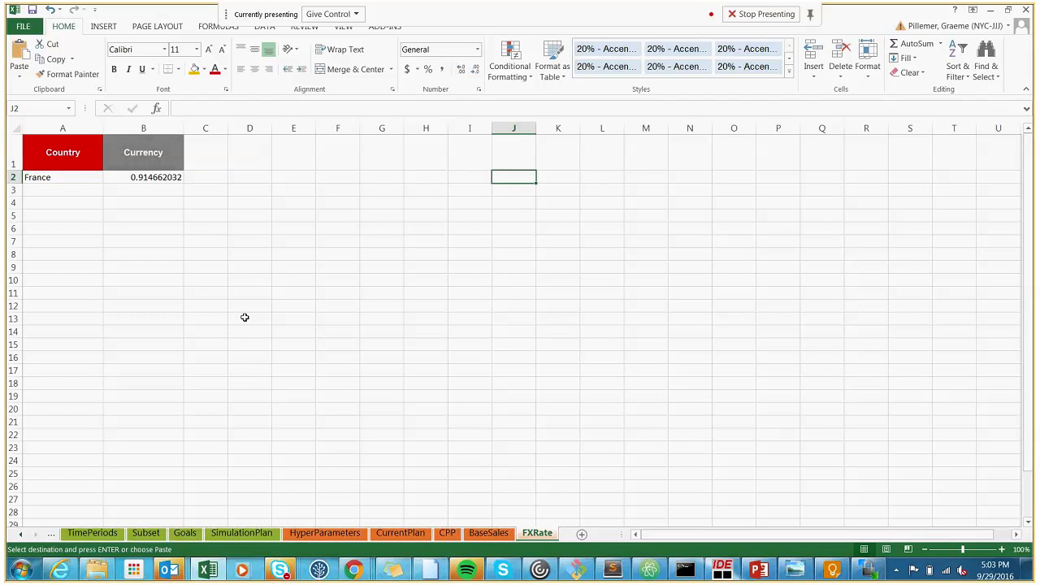
# Step: On the Constraints sheet, copy TV rows 10, 12 and 16, paste their values from A17 down and highlight the new rows orange
pyautogui.click(23, 535)
pyautogui.click(23, 535)
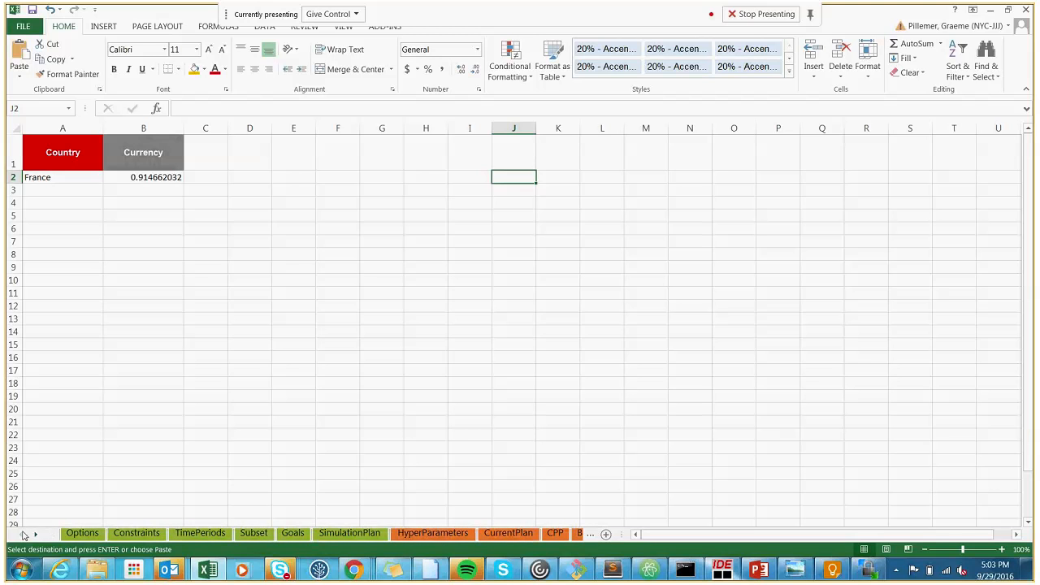
pyautogui.click(101, 533)
pyautogui.click(136, 534)
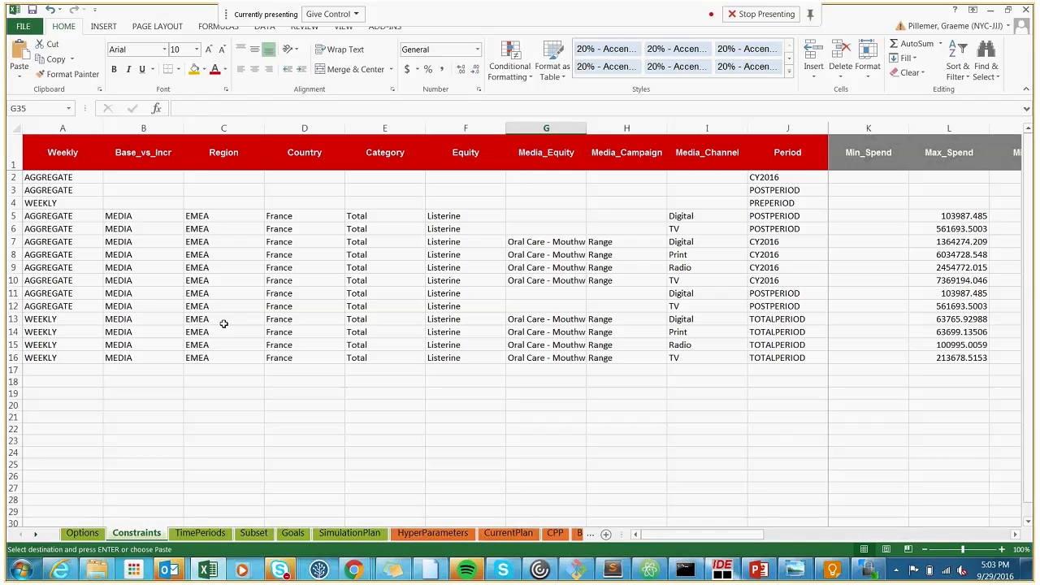
pyautogui.click(582, 150)
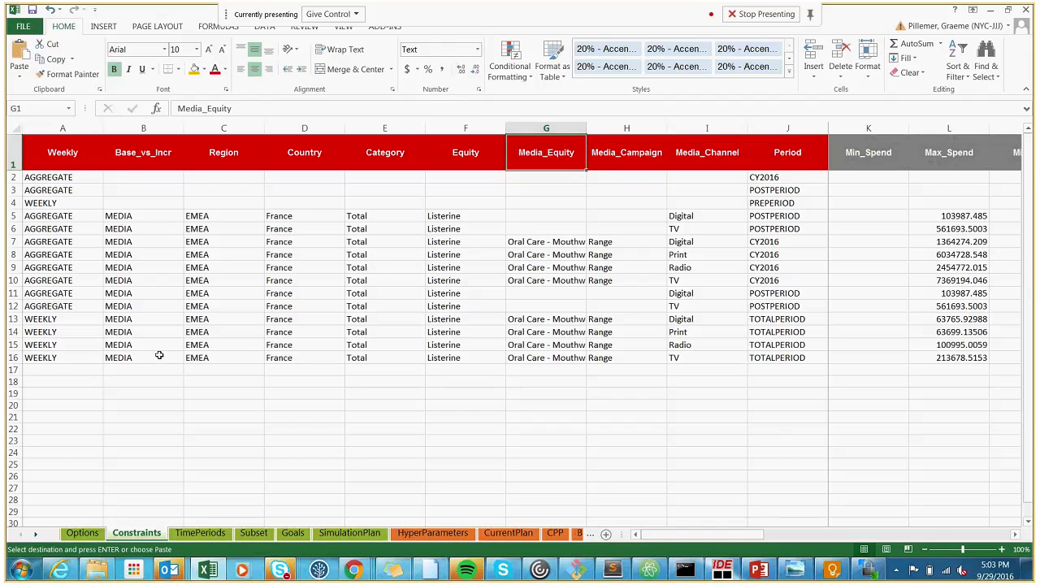
pyautogui.click(13, 357)
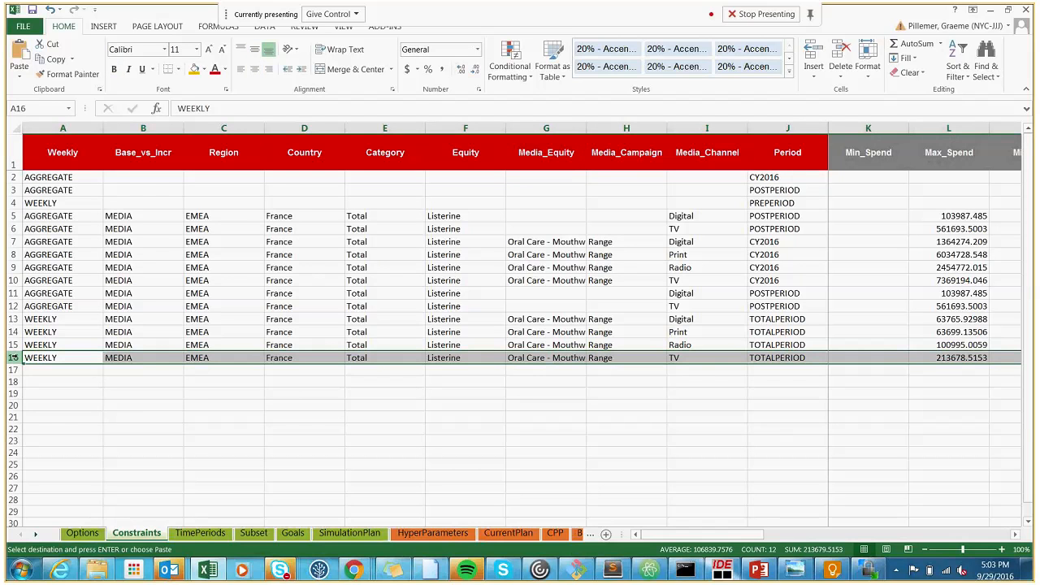
pyautogui.keyDown('ctrl'); pyautogui.click(15, 307); pyautogui.keyUp('ctrl')
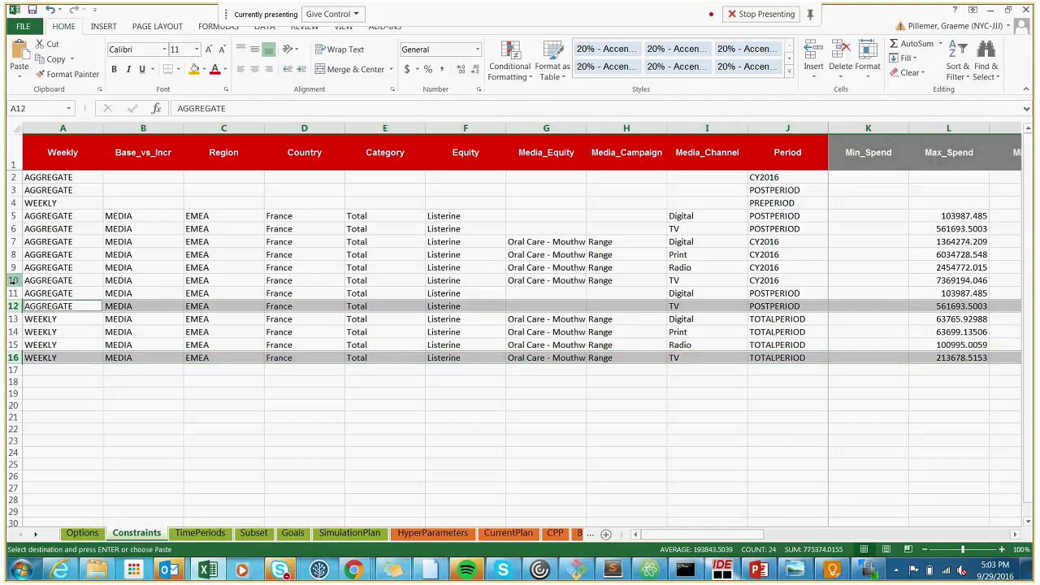
pyautogui.keyDown('ctrl'); pyautogui.click(13, 281); pyautogui.keyUp('ctrl')
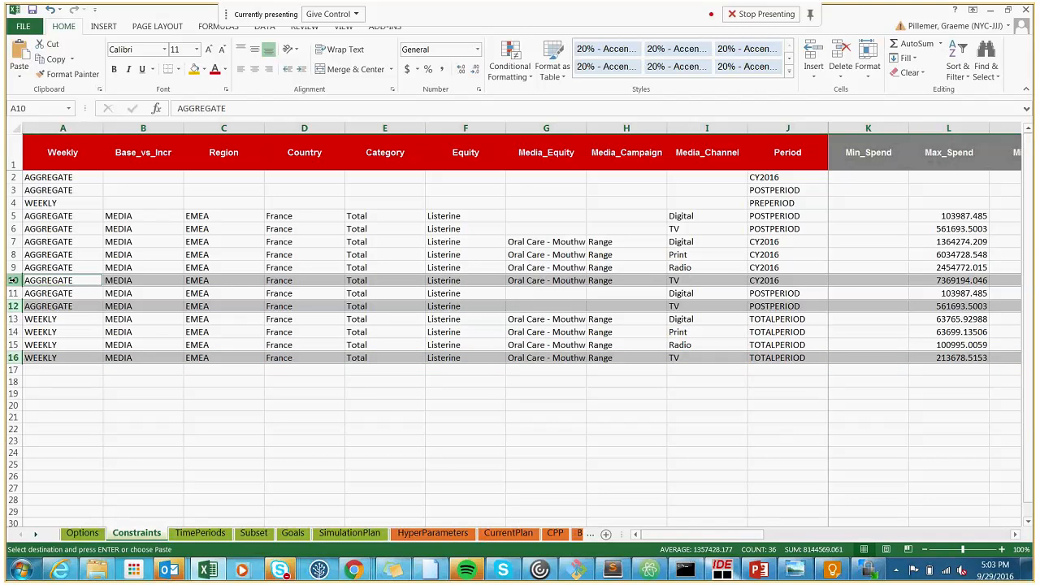
pyautogui.hotkey('ctrl', 'c')
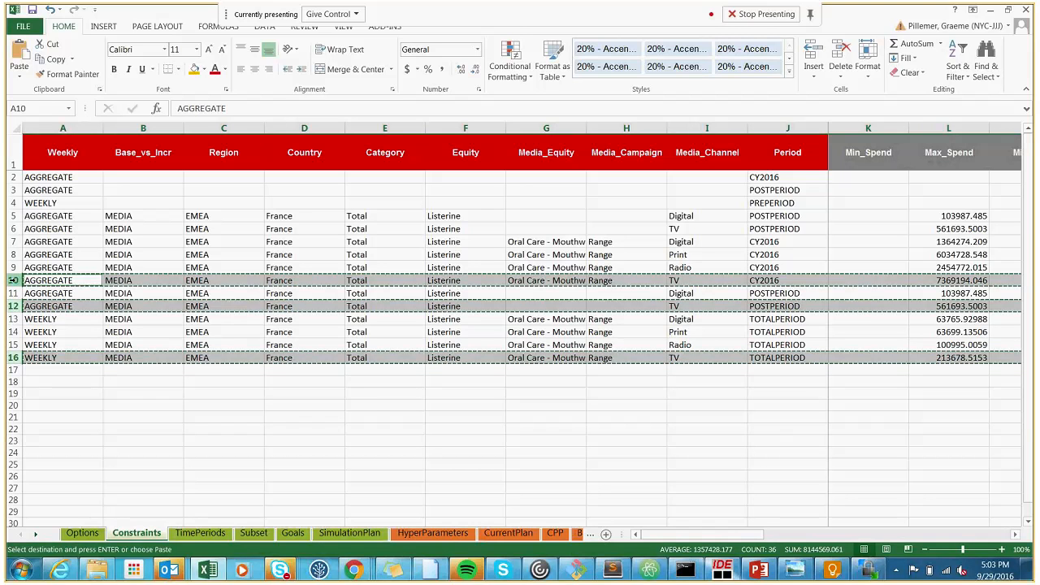
pyautogui.click(47, 370)
pyautogui.rightClick(49, 370)
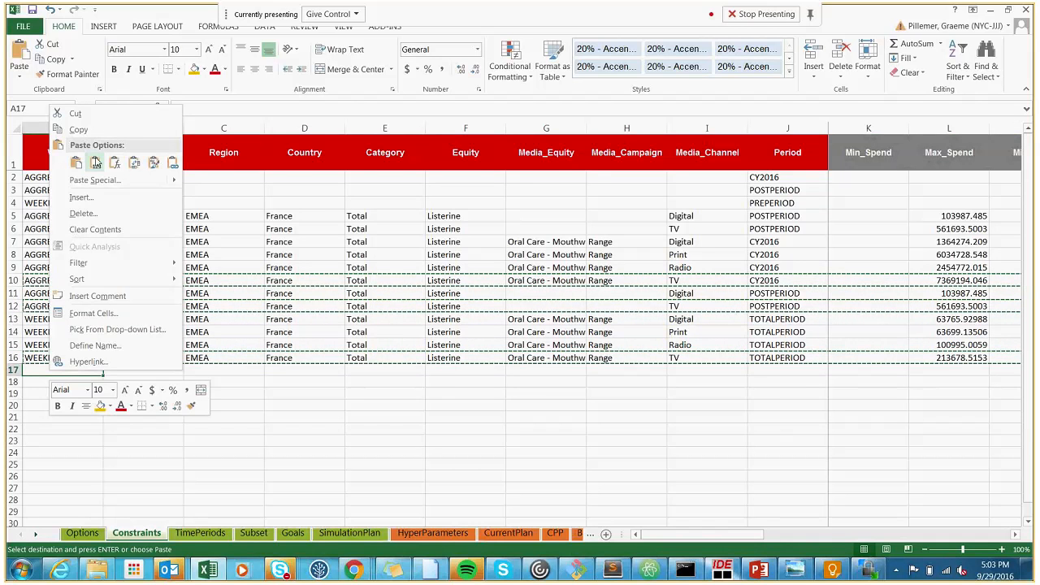
pyautogui.click(95, 162)
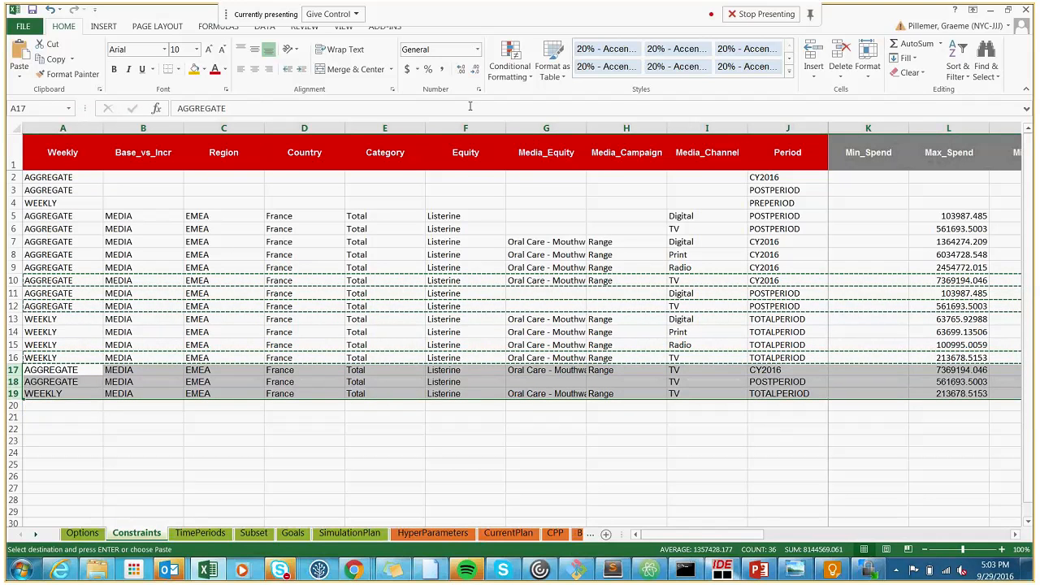
pyautogui.click(194, 69)
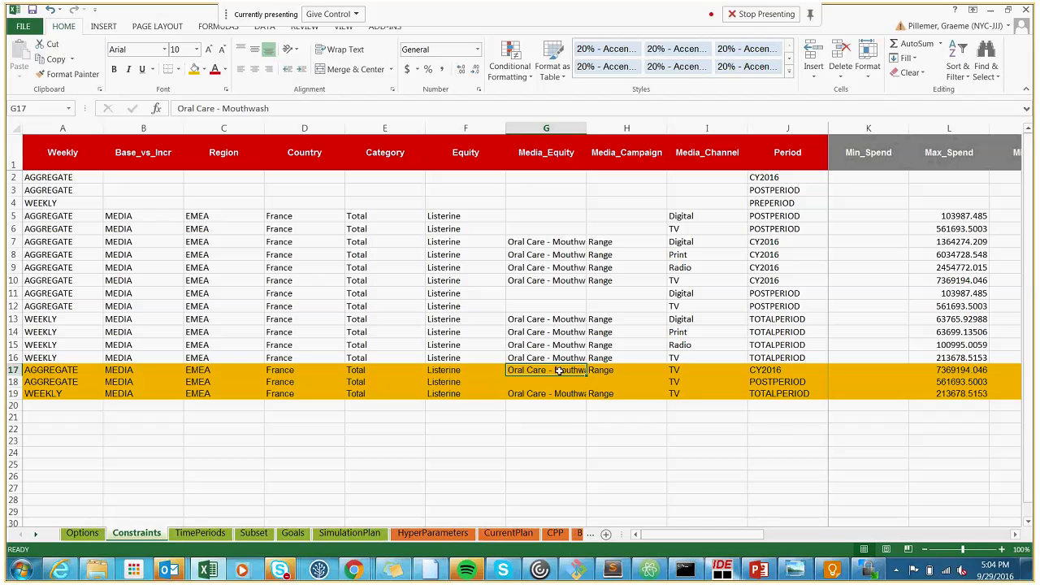
# Step: Copy "Oral Hygene" from HyperParameters cell H14 and paste it into Media_Equity cells G17 and G19 on the Constraints sheet
pyautogui.click(438, 537)
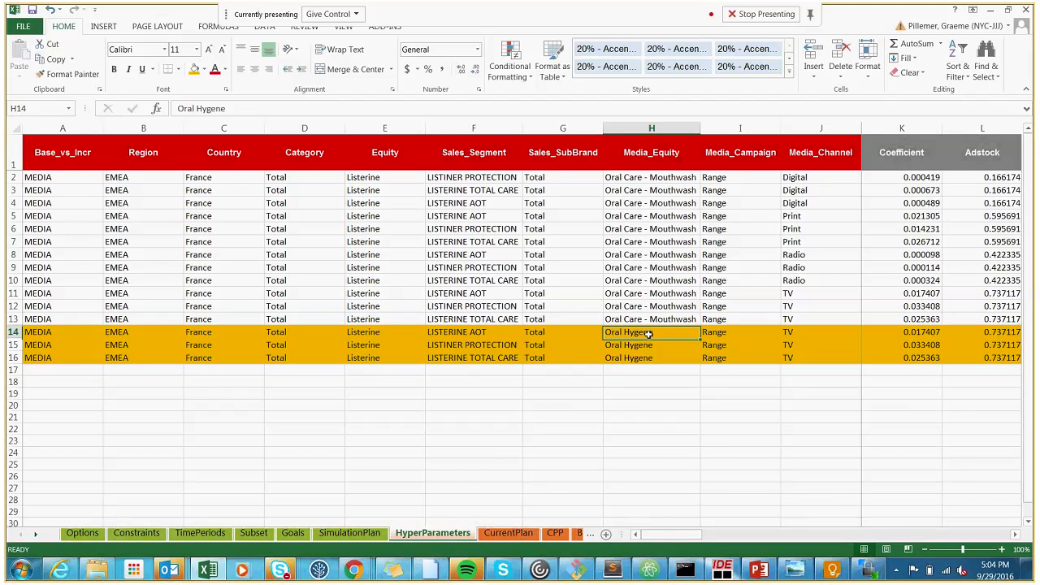
pyautogui.hotkey('ctrl', 'c')
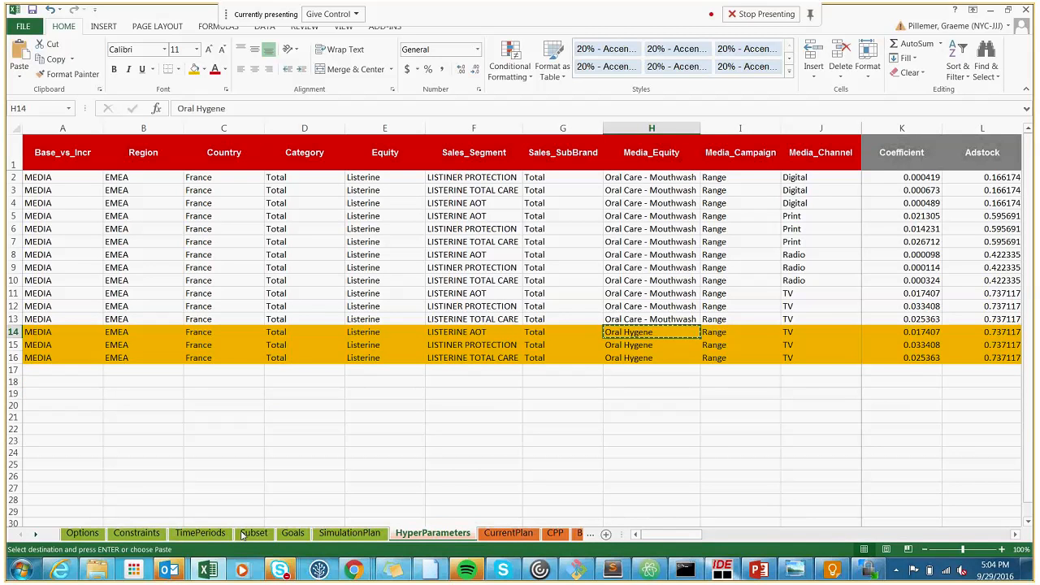
pyautogui.click(135, 534)
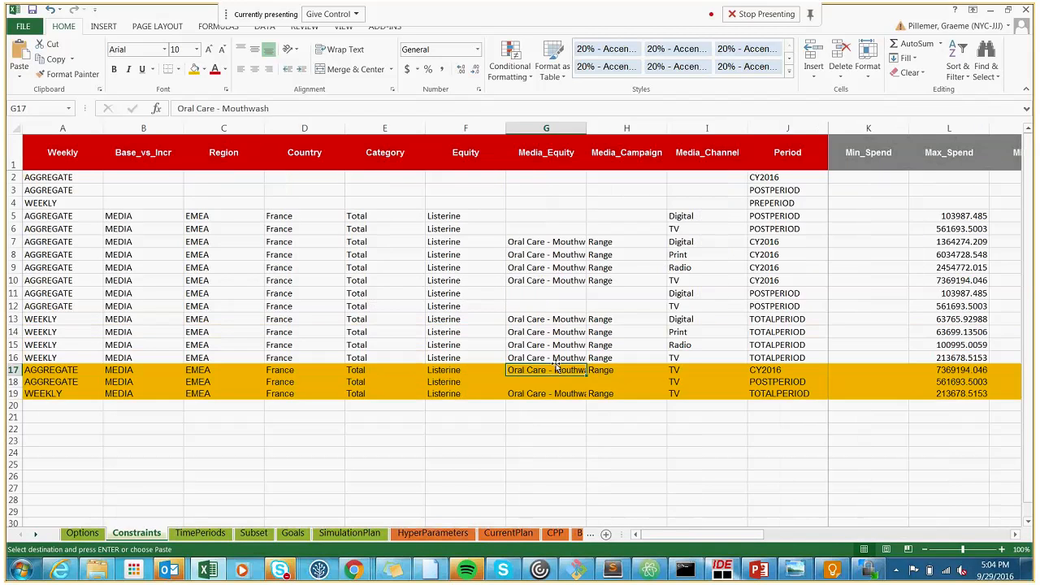
pyautogui.rightClick(556, 368)
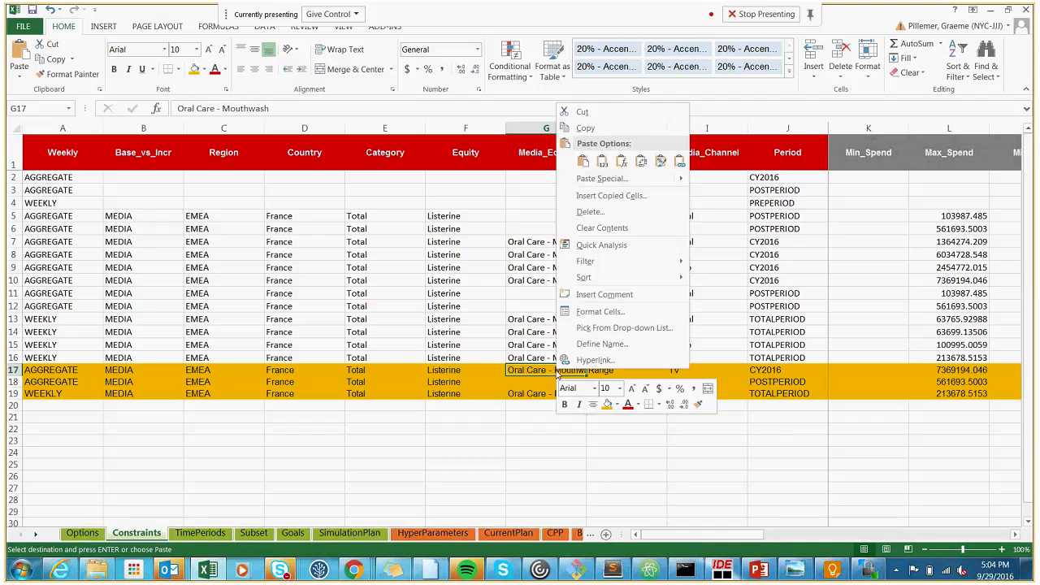
pyautogui.click(595, 163)
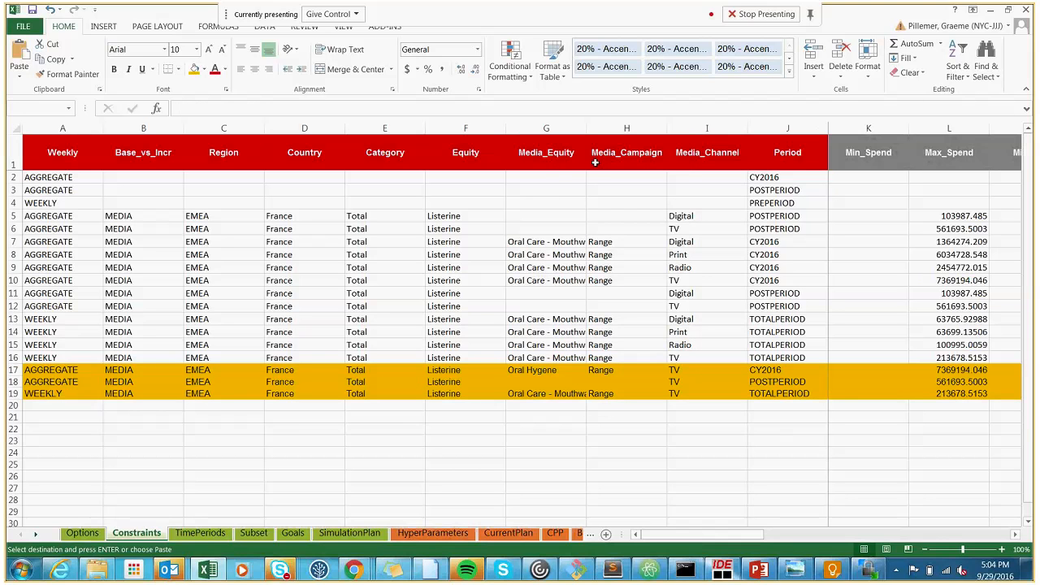
pyautogui.rightClick(538, 396)
pyautogui.click(567, 66)
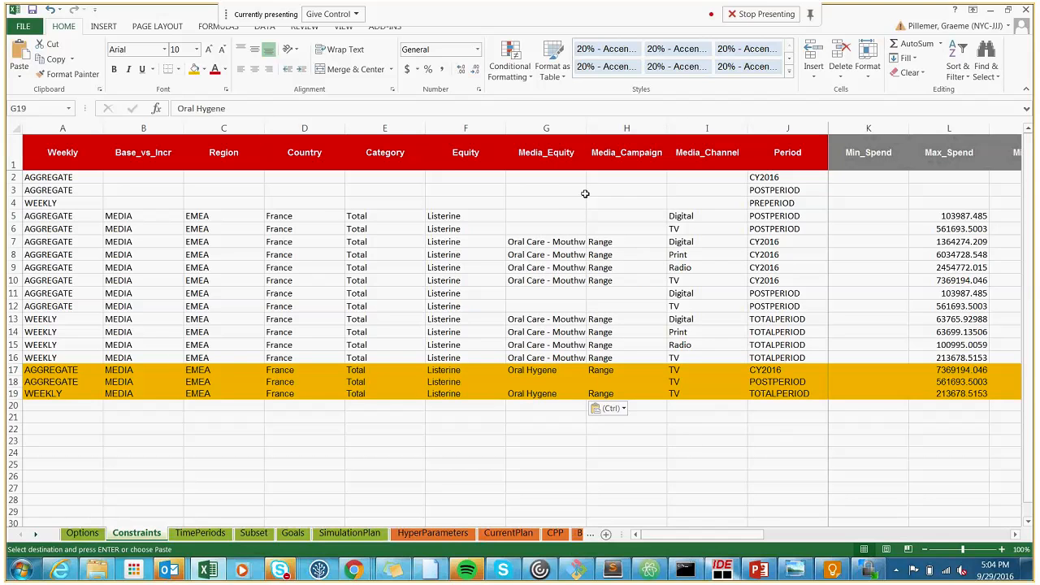
# Step: Delete highlighted row 18, the TV POSTPERIOD row without a media equity, from the Constraints sheet
pyautogui.click(13, 381)
pyautogui.rightClick(13, 381)
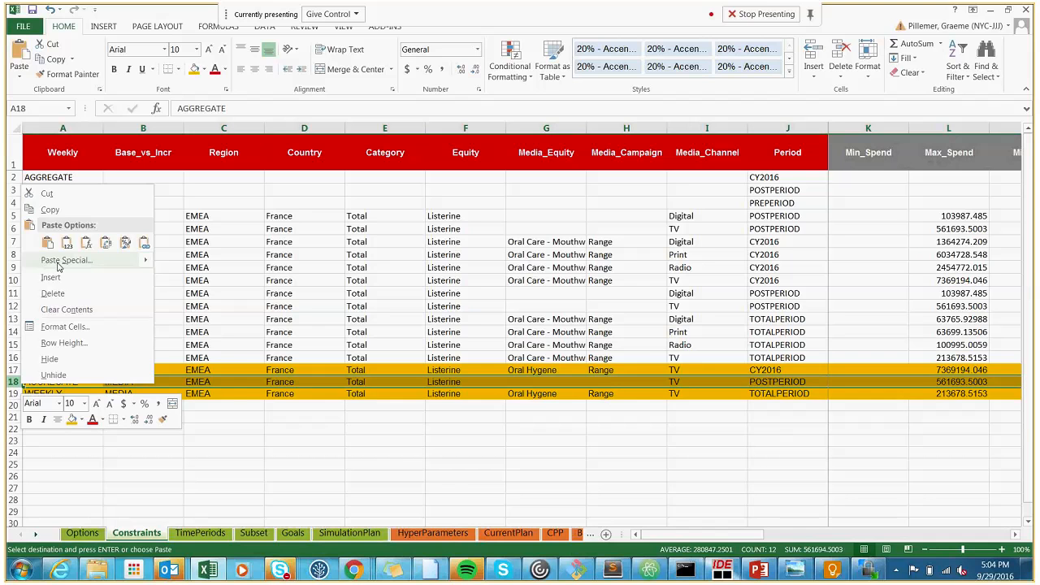
pyautogui.click(52, 293)
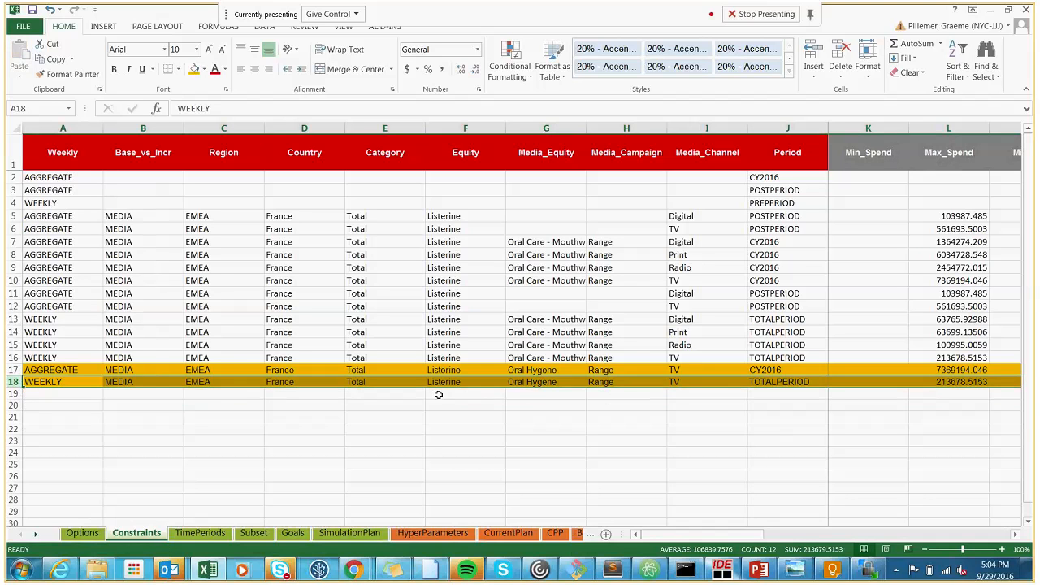
pyautogui.click(541, 382)
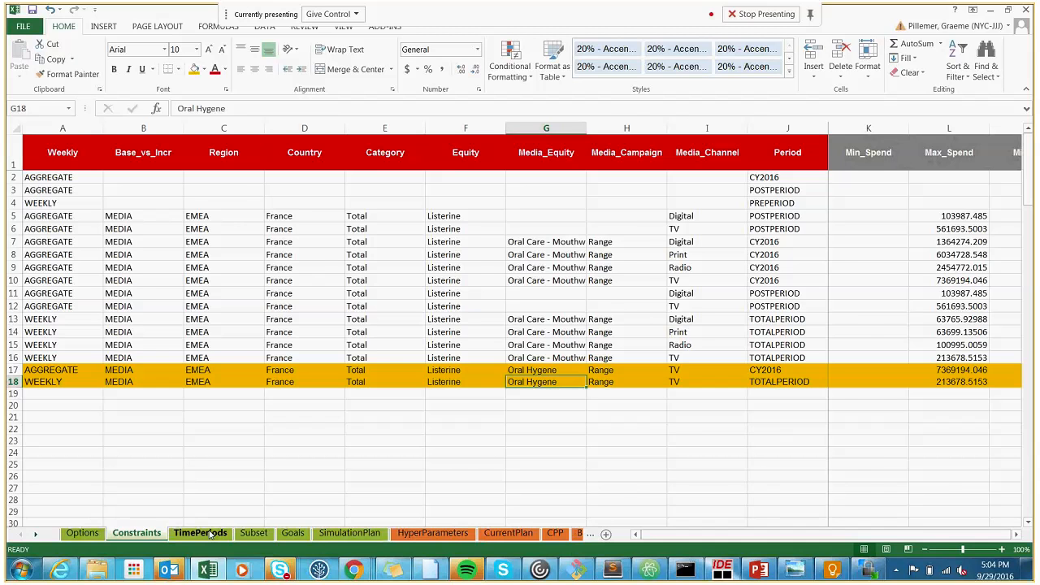
# Step: Check the Subset, Goals and SimulationPlan sheets for entries that need the new media equity
pyautogui.click(250, 534)
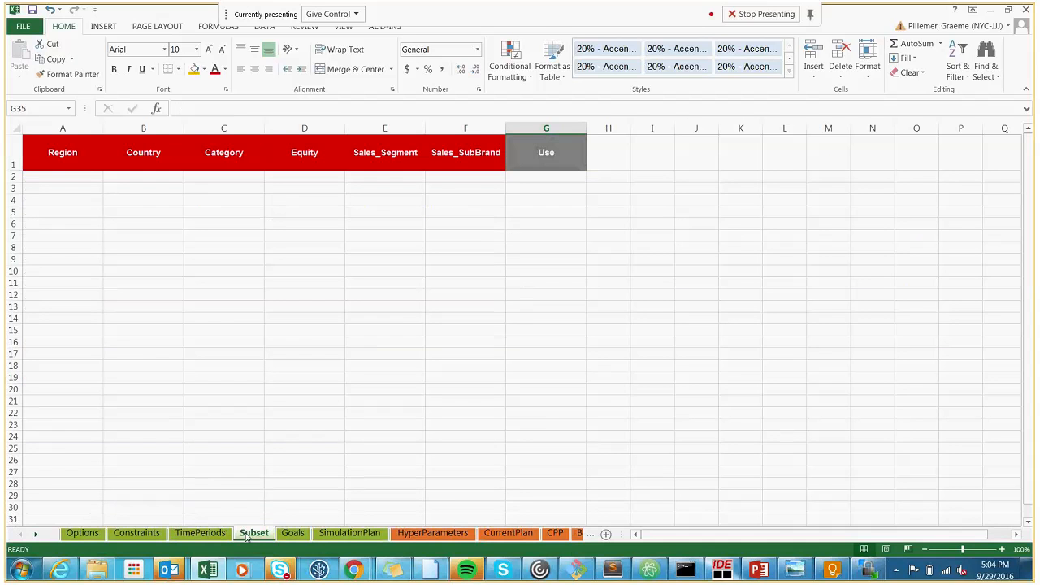
pyautogui.click(295, 534)
pyautogui.click(332, 534)
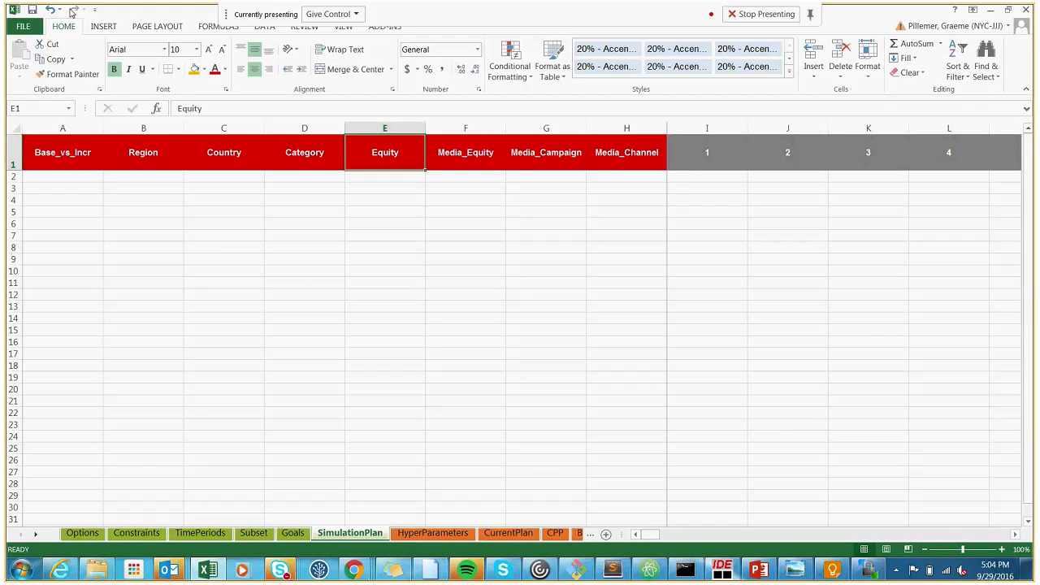
pyautogui.click(26, 28)
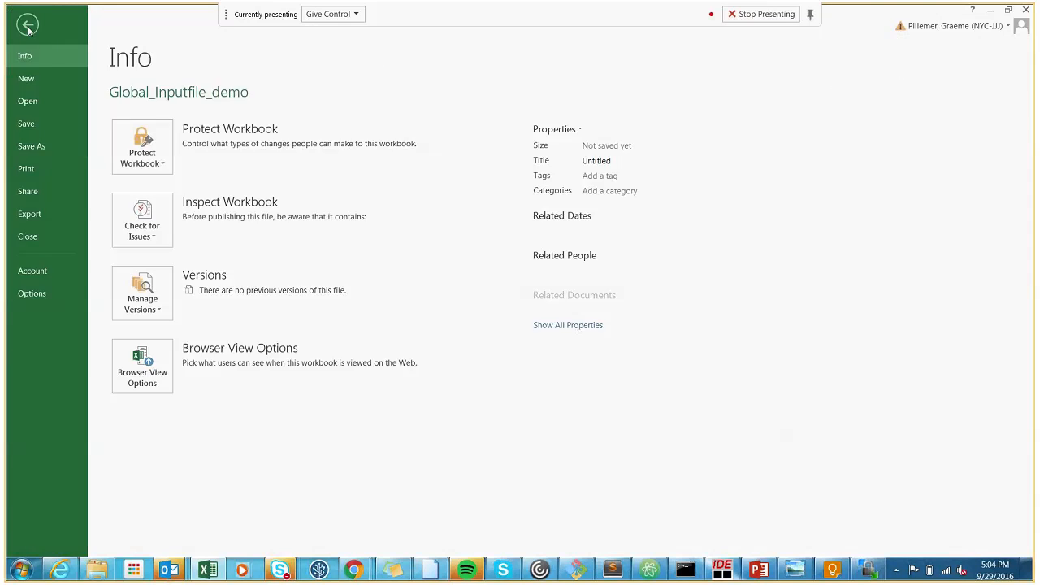
pyautogui.click(27, 29)
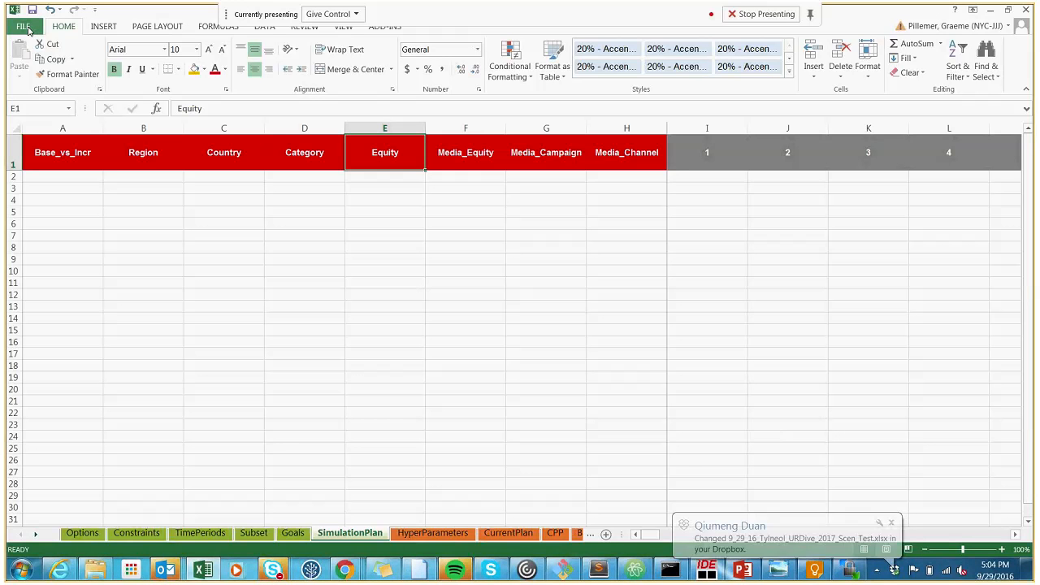
pyautogui.click(194, 202)
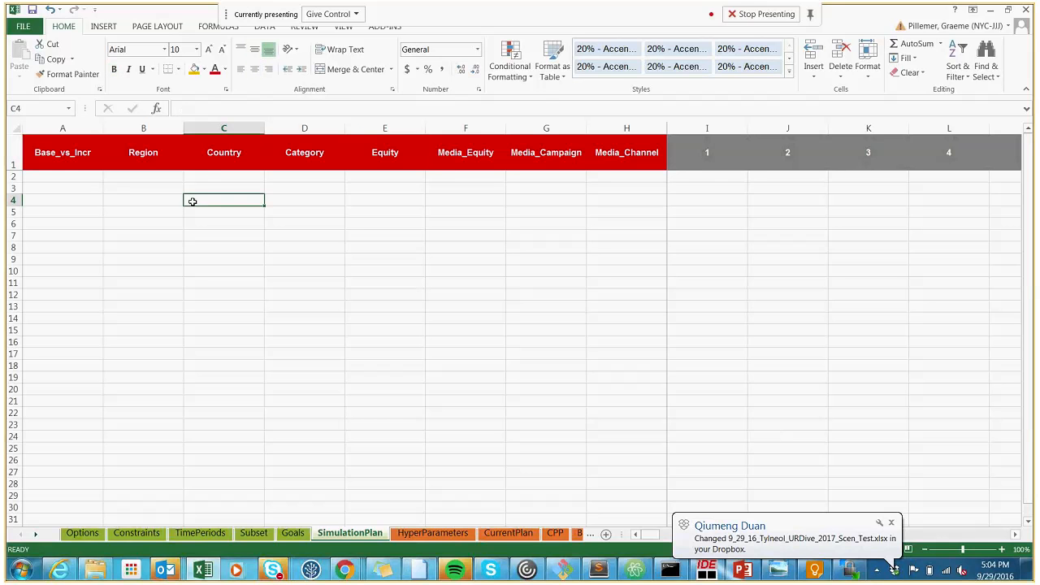
pyautogui.click(23, 27)
pyautogui.click(36, 146)
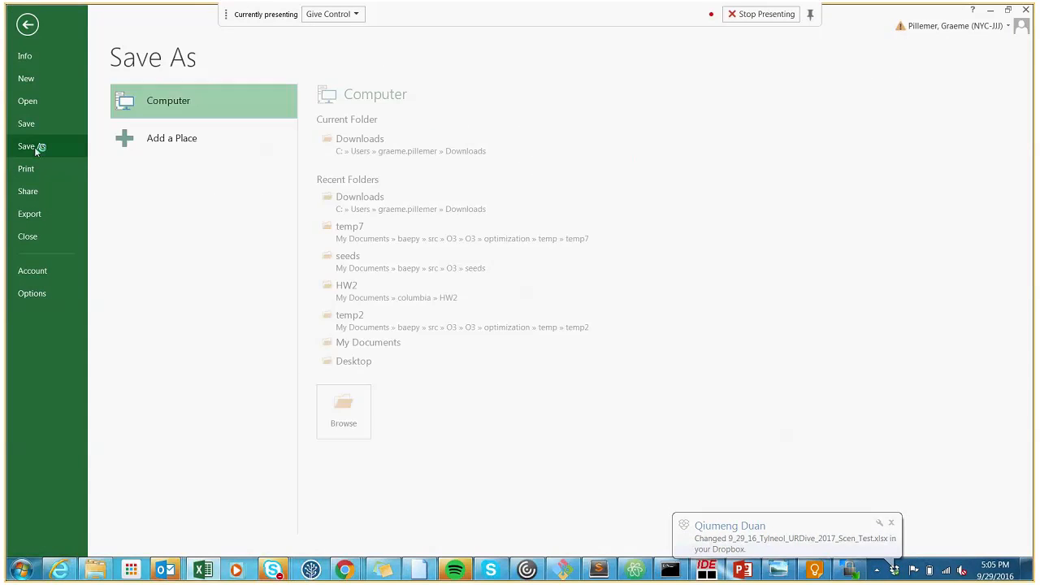
pyautogui.click(28, 26)
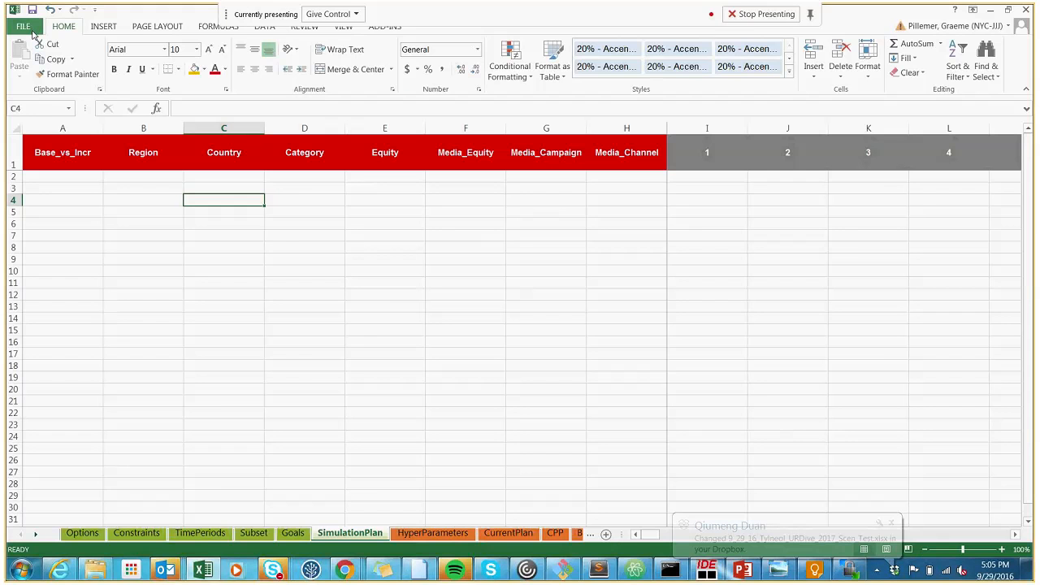
# Step: On the Options sheet, enter "Demo - new product line (media_equity)" as the Title and copy it into the Description
pyautogui.click(91, 534)
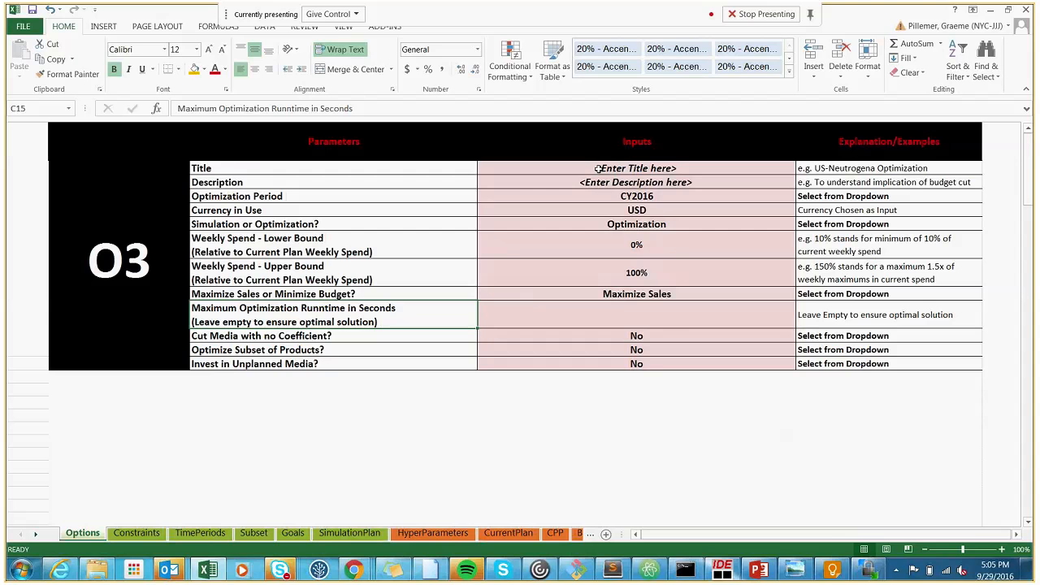
pyautogui.click(598, 168)
pyautogui.write('Demo - new product line (media_equity)')
pyautogui.hotkey('ctrl', 'Return')
pyautogui.hotkey('ctrl', 'c')
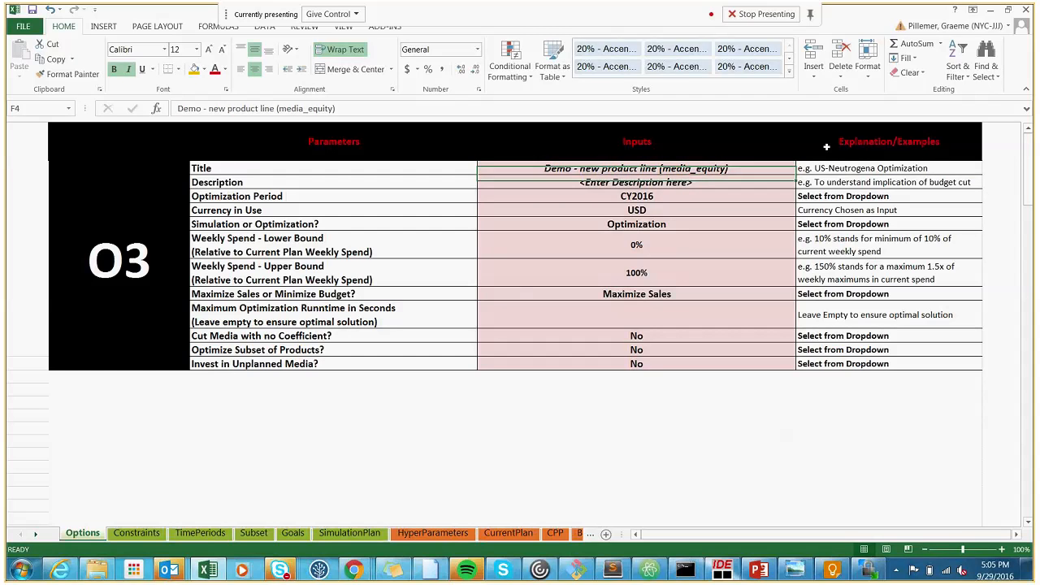
pyautogui.press('Down')
pyautogui.hotkey('ctrl', 'v')
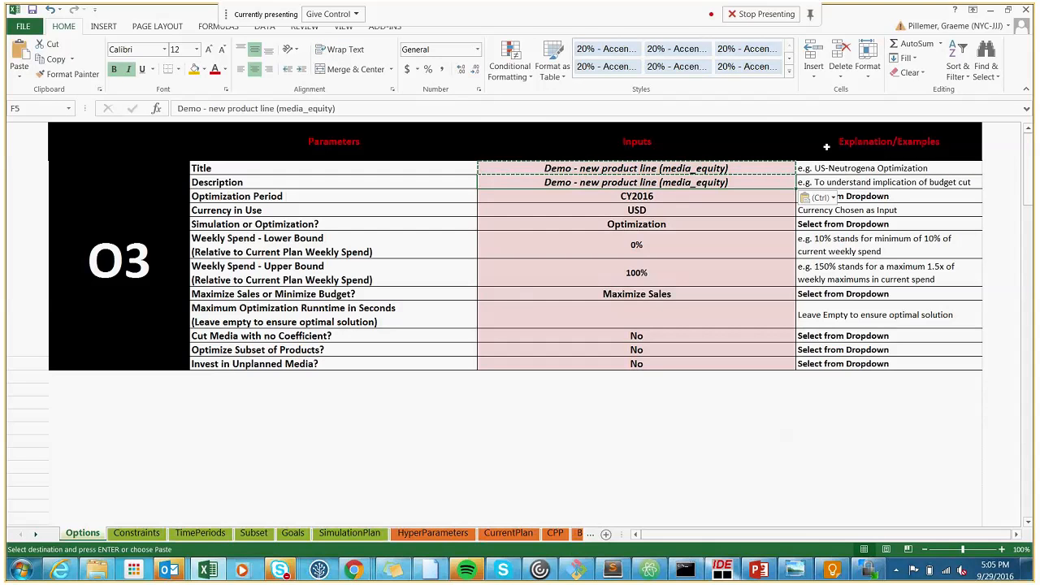
# Step: Save the workbook in the Downloads folder under the new name Global_Inputfile_demo_media_equity.xlsx
pyautogui.click(24, 26)
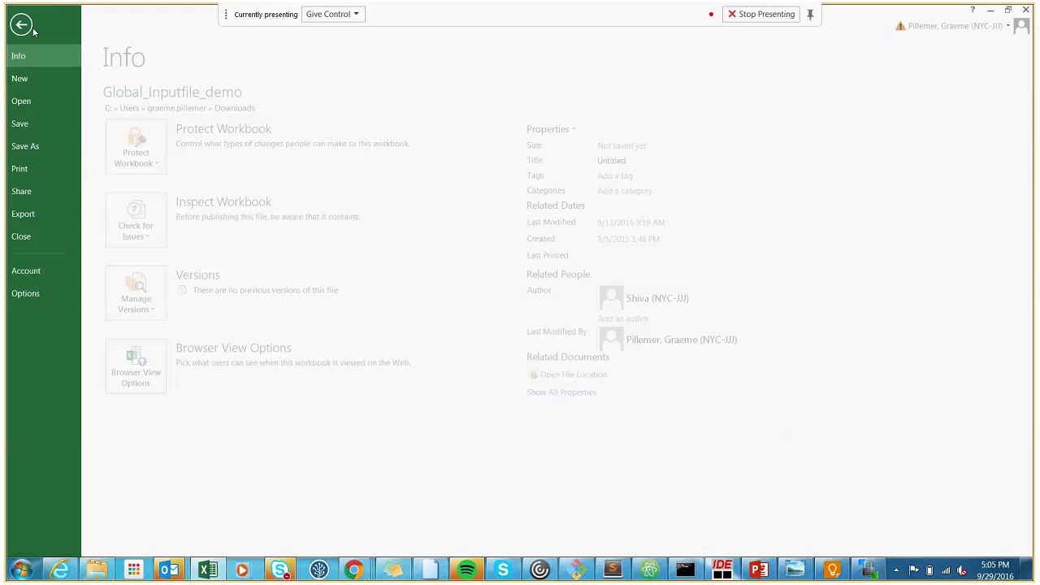
pyautogui.click(37, 145)
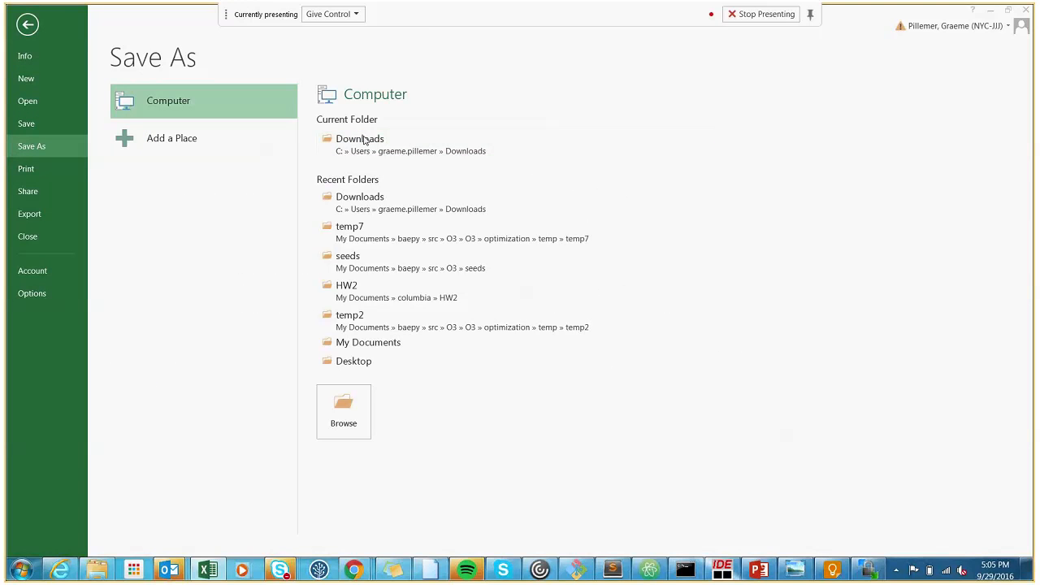
pyautogui.click(364, 141)
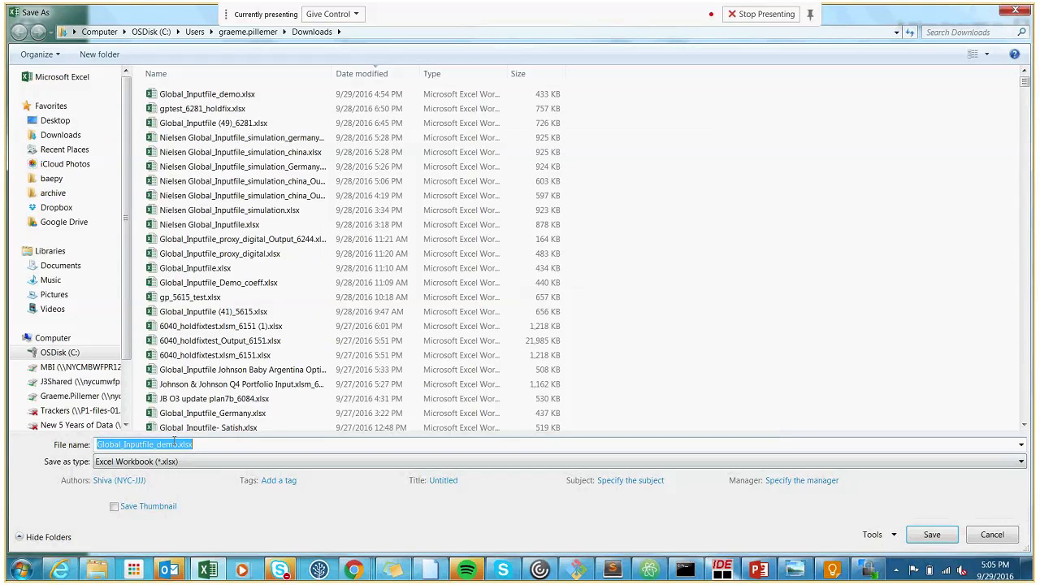
pyautogui.click(175, 444)
pyautogui.write('_media')
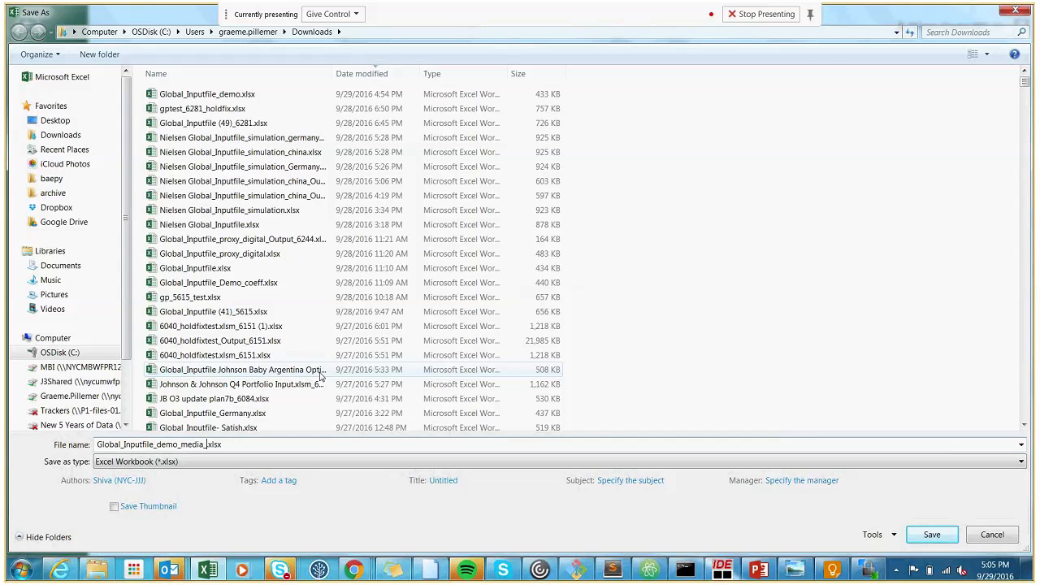
pyautogui.press('Return')
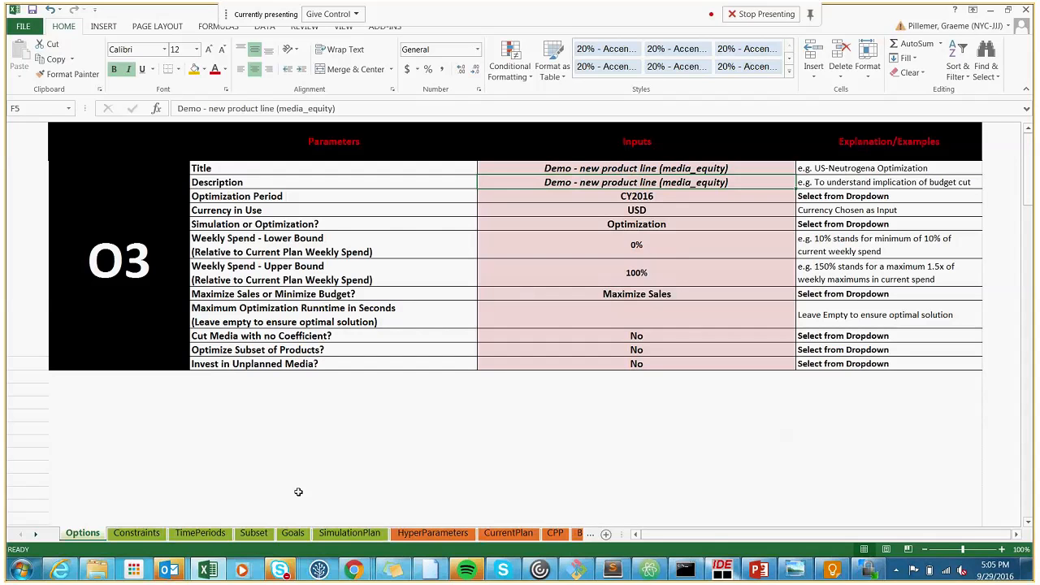
# Step: Switch to the J3 OEngine page in Chrome and choose Global_Inputfile_demo_media_equity.xlsx from Downloads, sorted by modification date, as the run file
pyautogui.moveTo(360, 575)
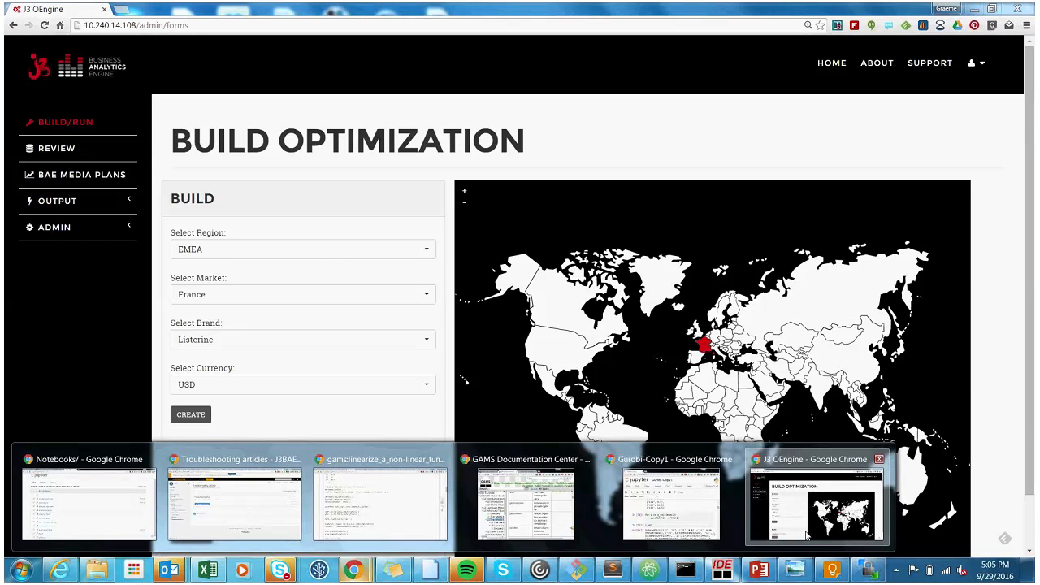
pyautogui.click(807, 534)
pyautogui.scroll(-1, 231, 432)
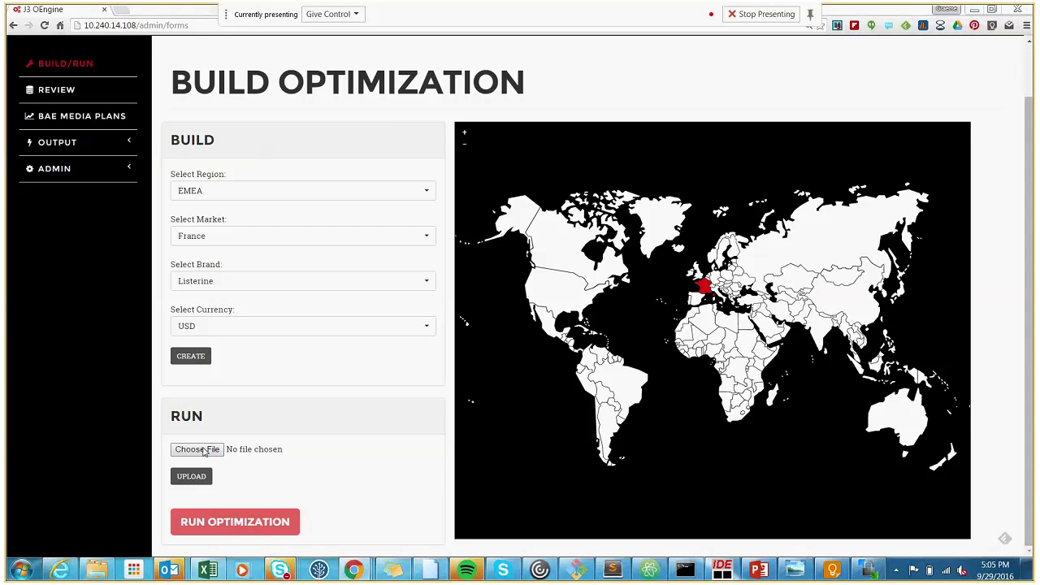
pyautogui.click(205, 449)
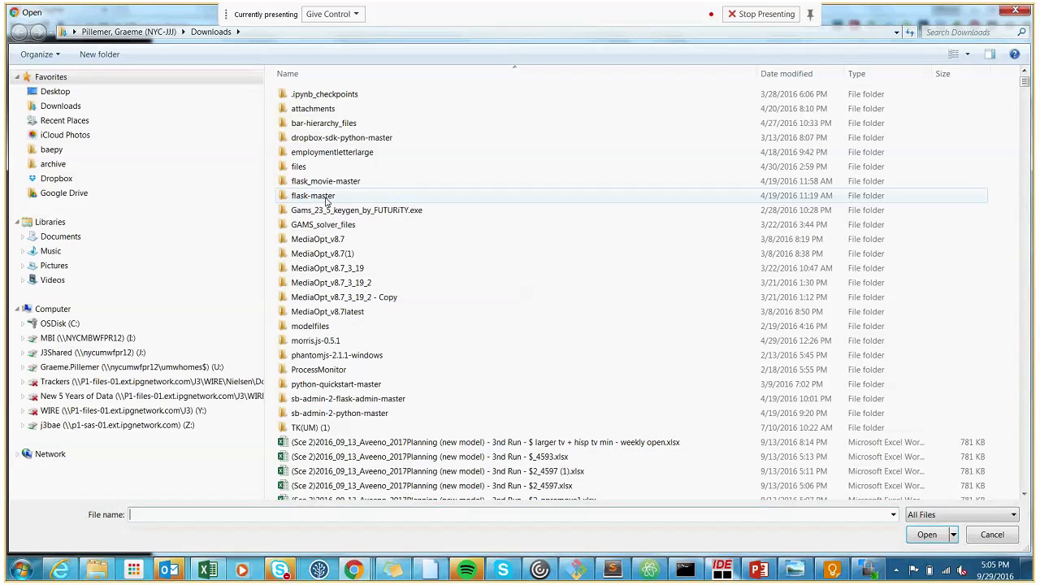
pyautogui.click(60, 105)
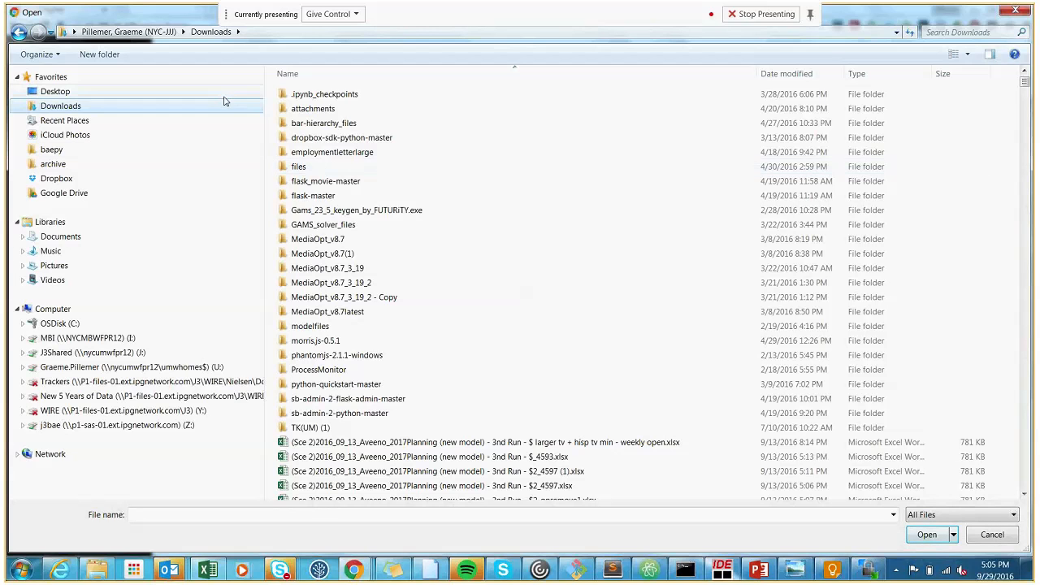
pyautogui.click(786, 74)
pyautogui.click(599, 95)
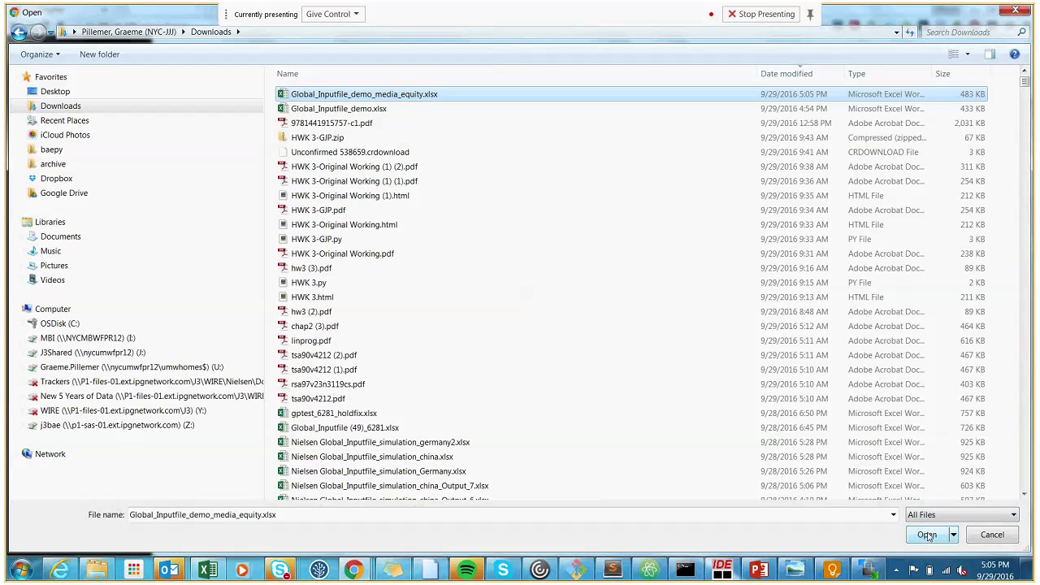
pyautogui.click(926, 534)
# Step: Upload the chosen input file and run the optimization
pyautogui.click(192, 478)
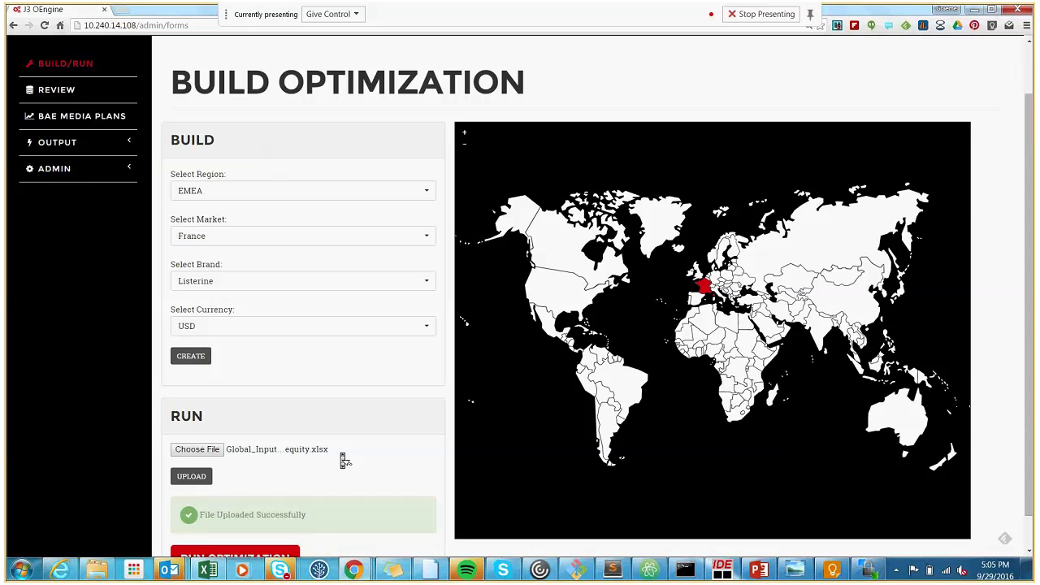
pyautogui.scroll(-1, 309, 492)
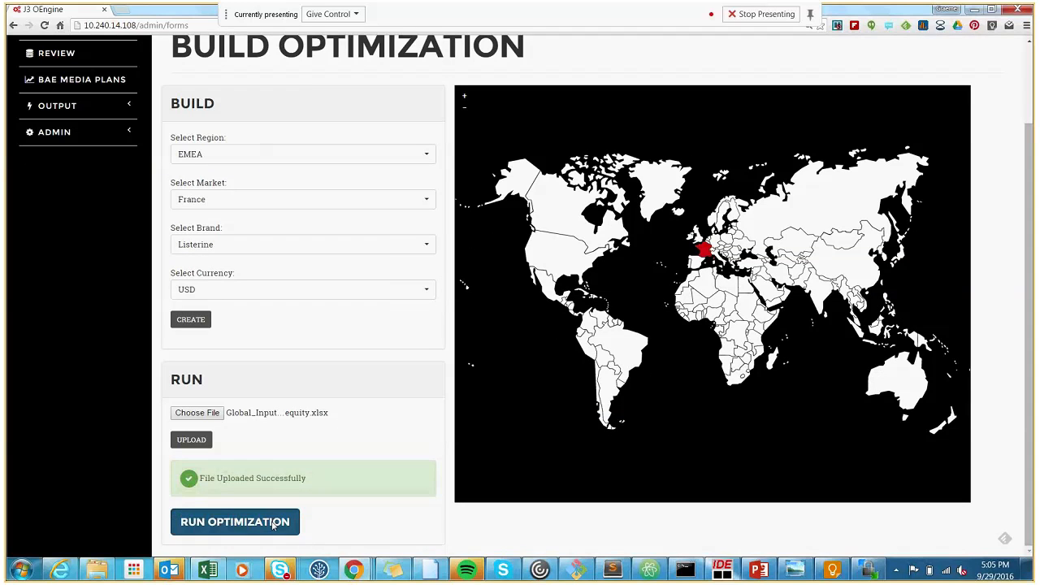
pyautogui.click(274, 526)
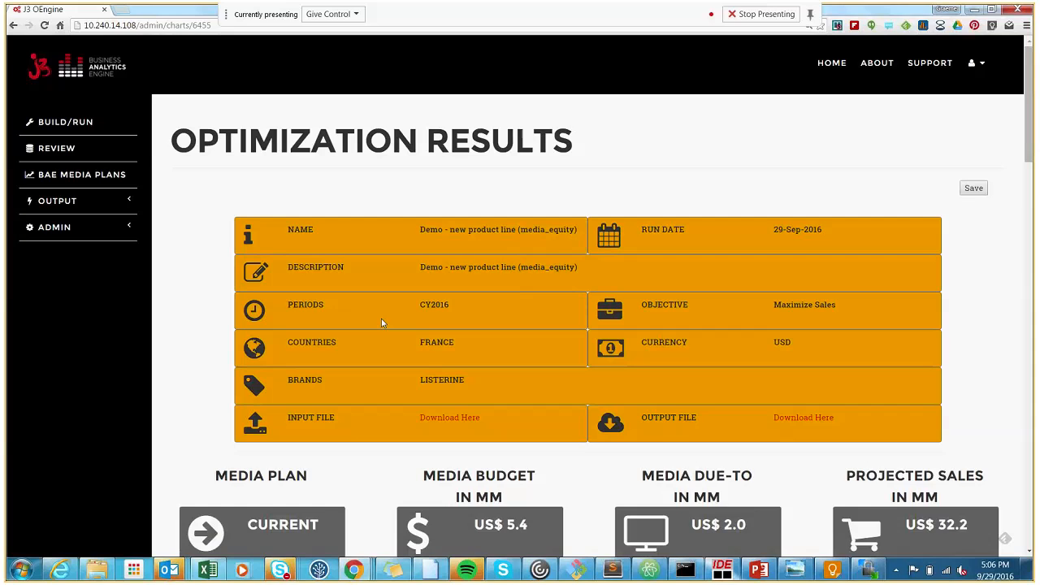
# Step: Examine the optimization results, comparing current and optimal media budget, due-to, projected sales and country spend
pyautogui.scroll(-1, 425, 308)
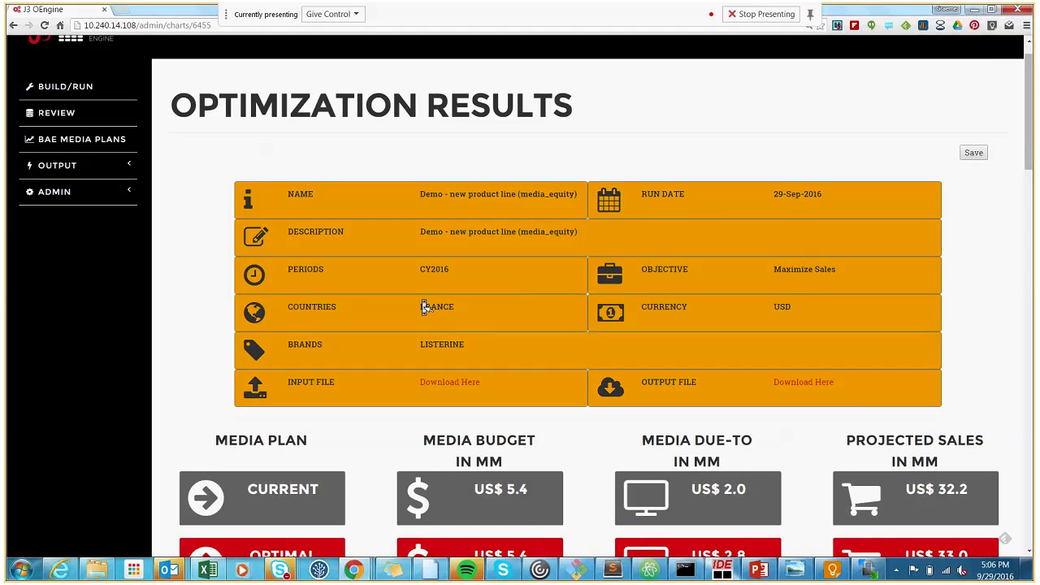
pyautogui.scroll(-2, 425, 307)
pyautogui.scroll(-3, 425, 308)
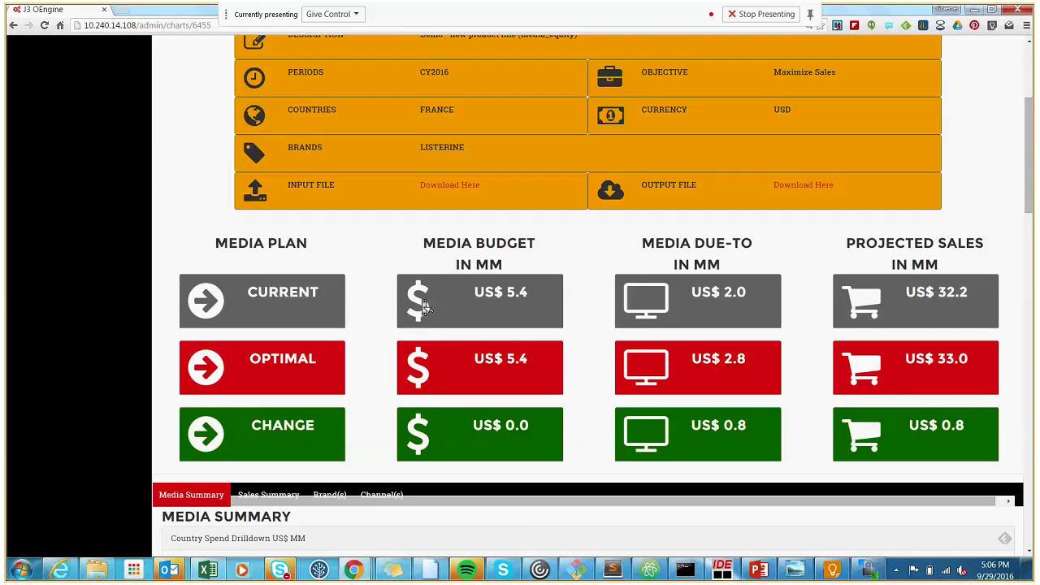
pyautogui.scroll(-7, 425, 307)
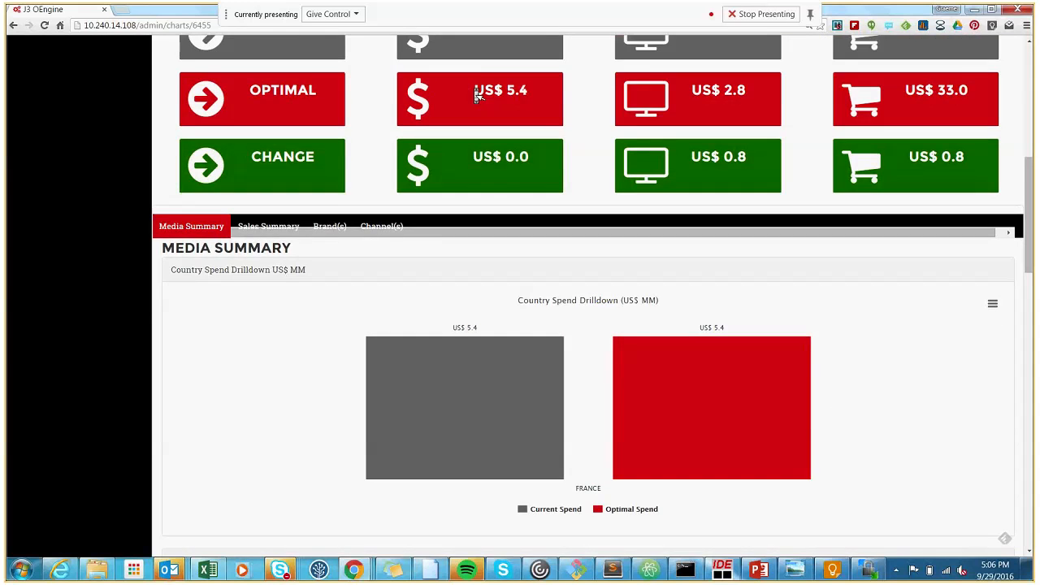
pyautogui.scroll(3, 478, 95)
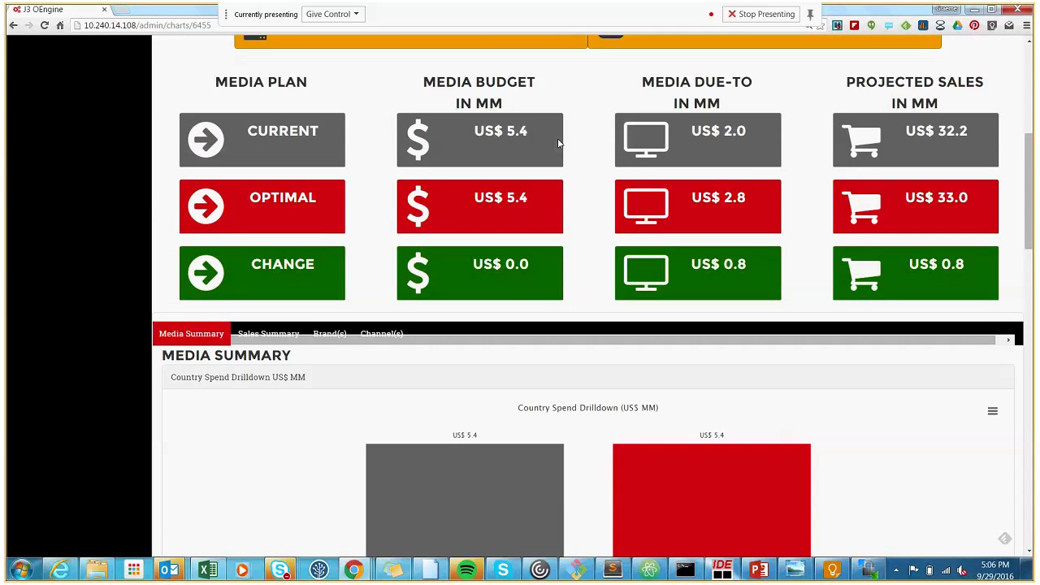
pyautogui.scroll(-5, 302, 137)
pyautogui.scroll(-8, 303, 136)
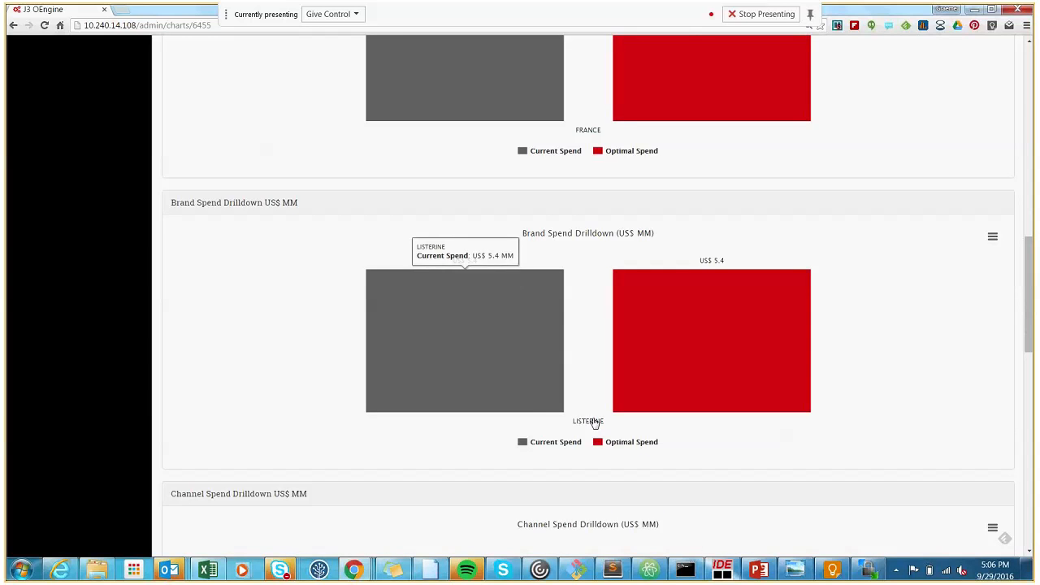
# Step: Drill the Brand Spend chart down from Listerine to the channels of its France range, and return to the results overview
pyautogui.click(595, 423)
pyautogui.click(594, 423)
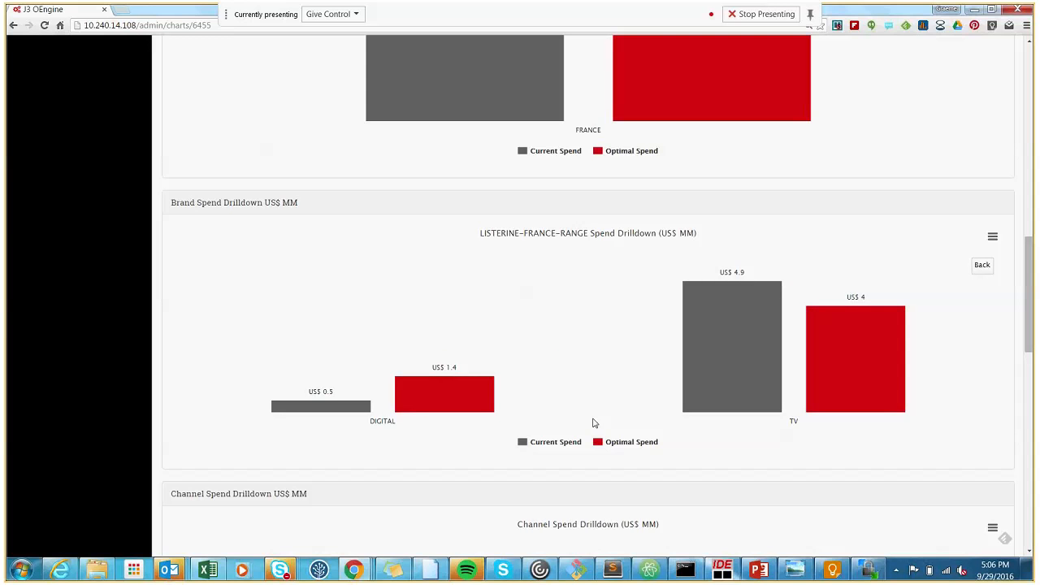
pyautogui.scroll(-1, 594, 424)
pyautogui.scroll(4, 594, 424)
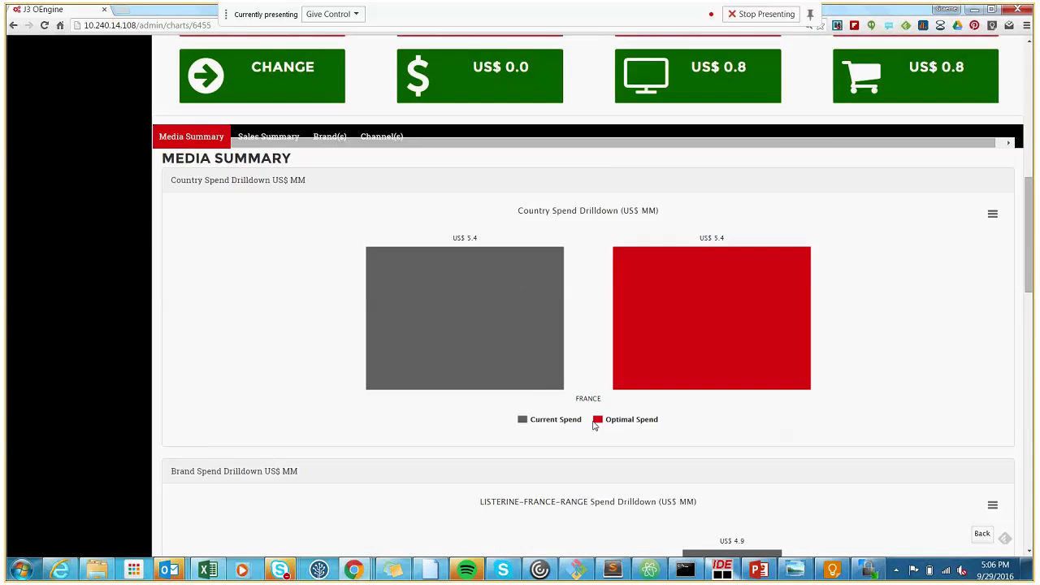
pyautogui.scroll(3, 594, 424)
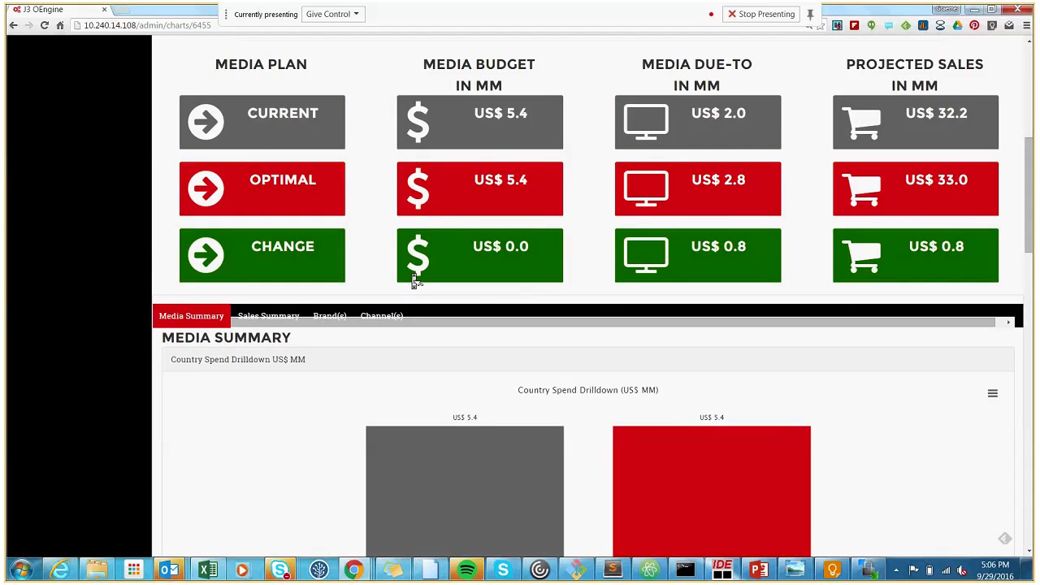
pyautogui.scroll(2, 416, 280)
pyautogui.scroll(2, 416, 281)
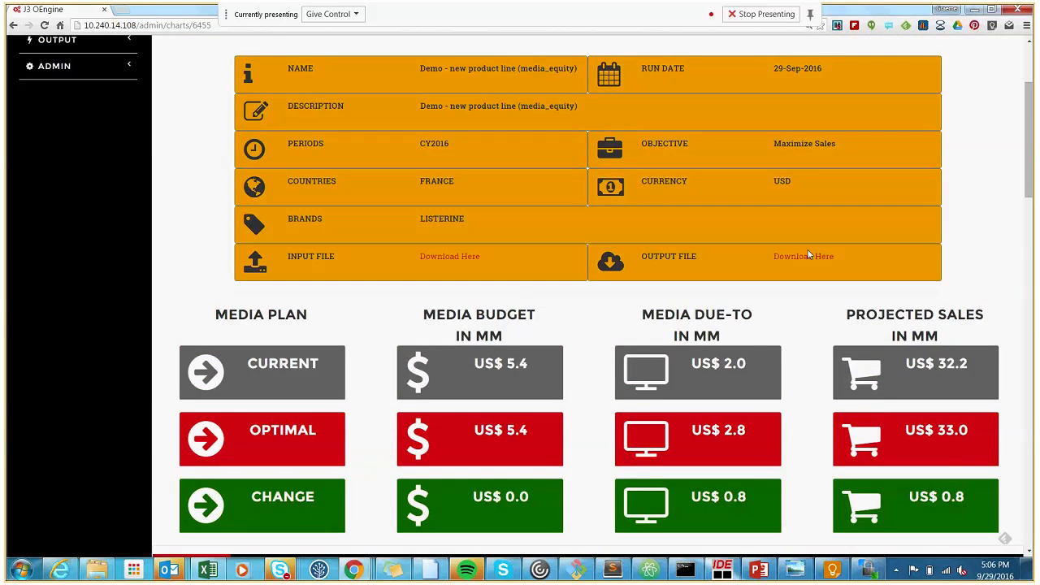
# Step: Download the optimization's output file and open Global_Inputfile_demo_media_equity_Output_6455.xlsx in Excel
pyautogui.click(808, 256)
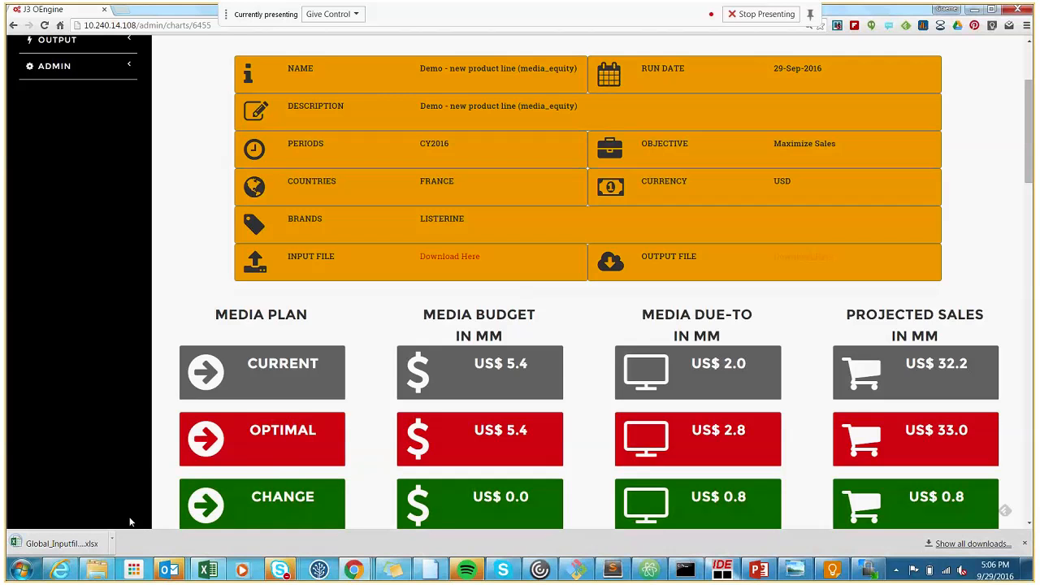
pyautogui.click(112, 541)
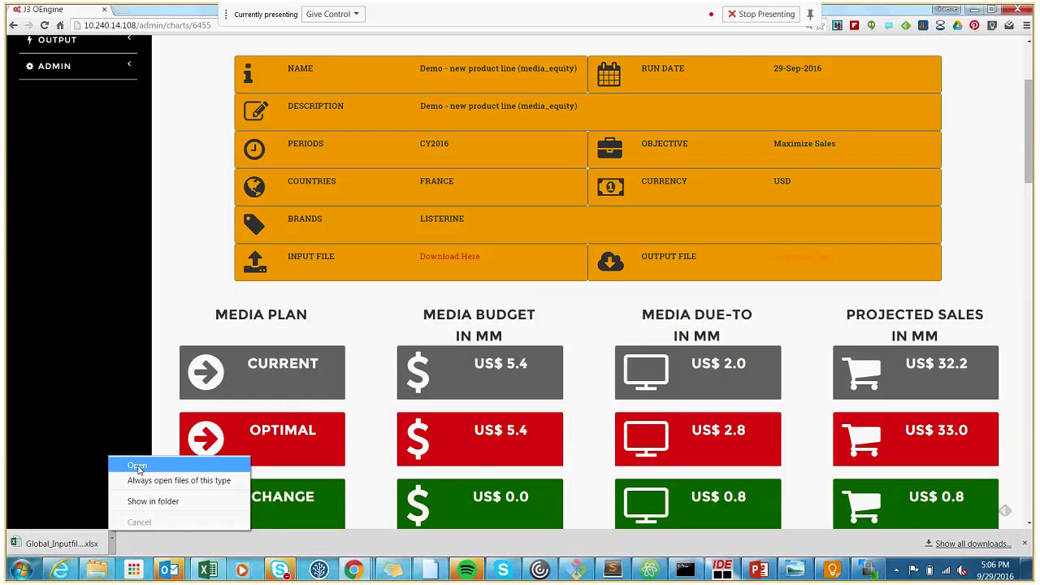
pyautogui.click(137, 467)
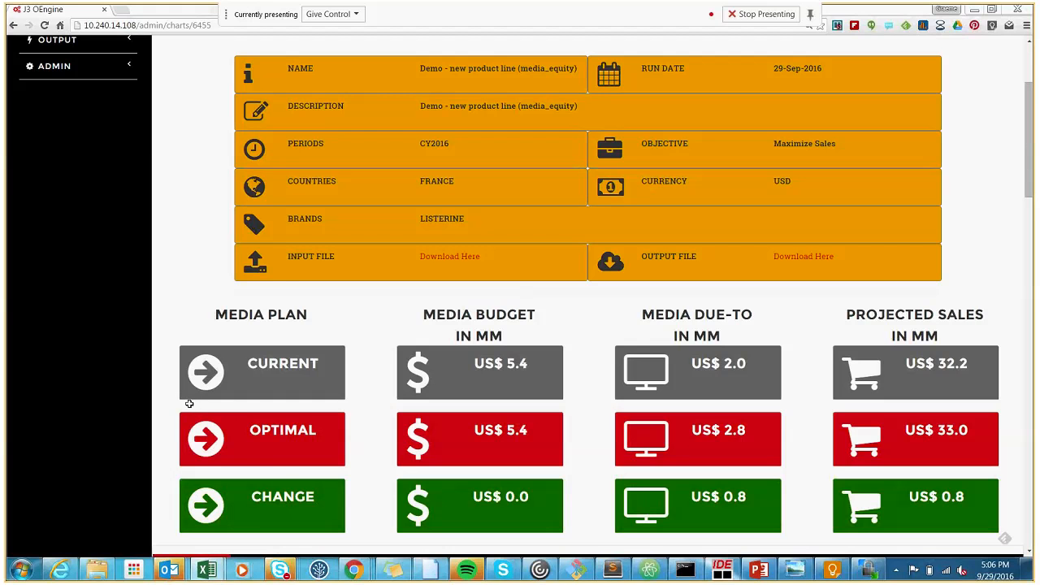
pyautogui.press('super')
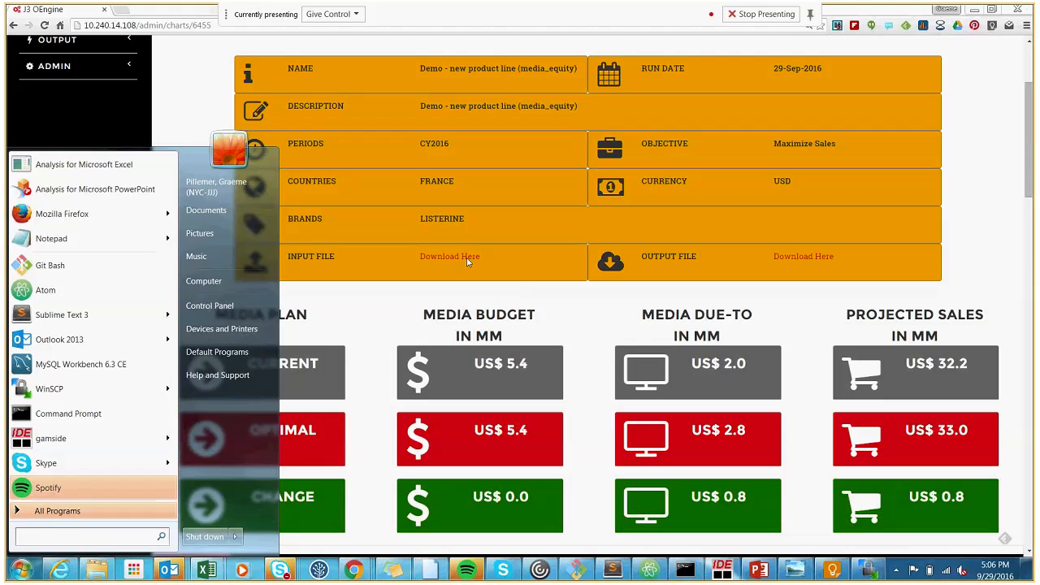
pyautogui.click(360, 332)
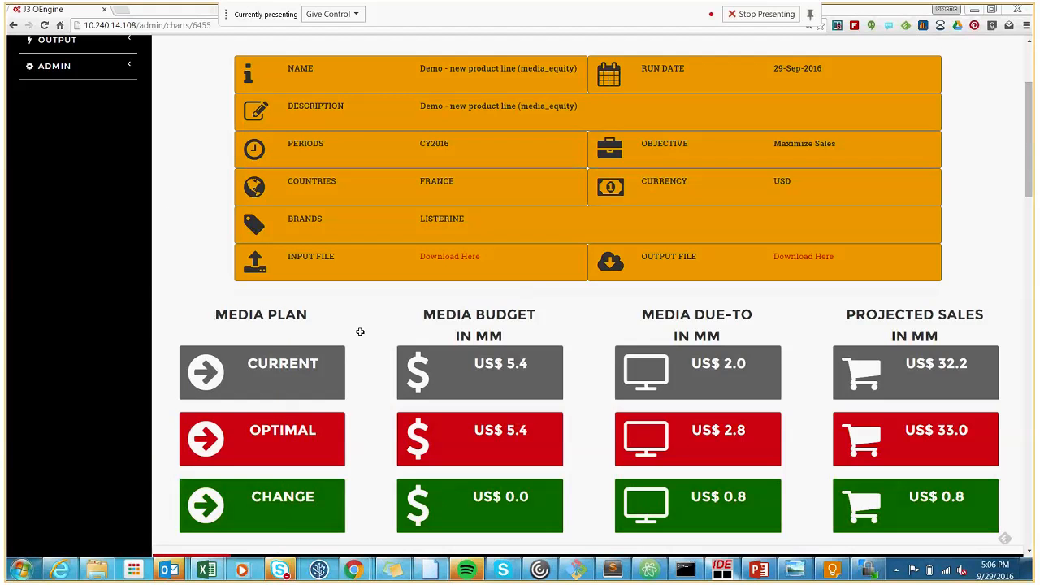
pyautogui.moveTo(206, 569)
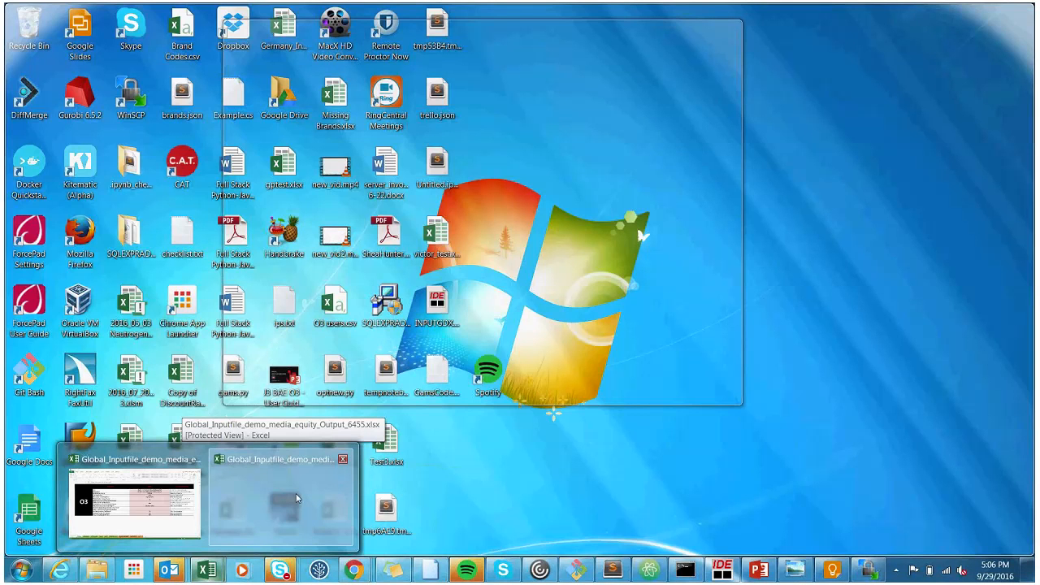
pyautogui.click(297, 499)
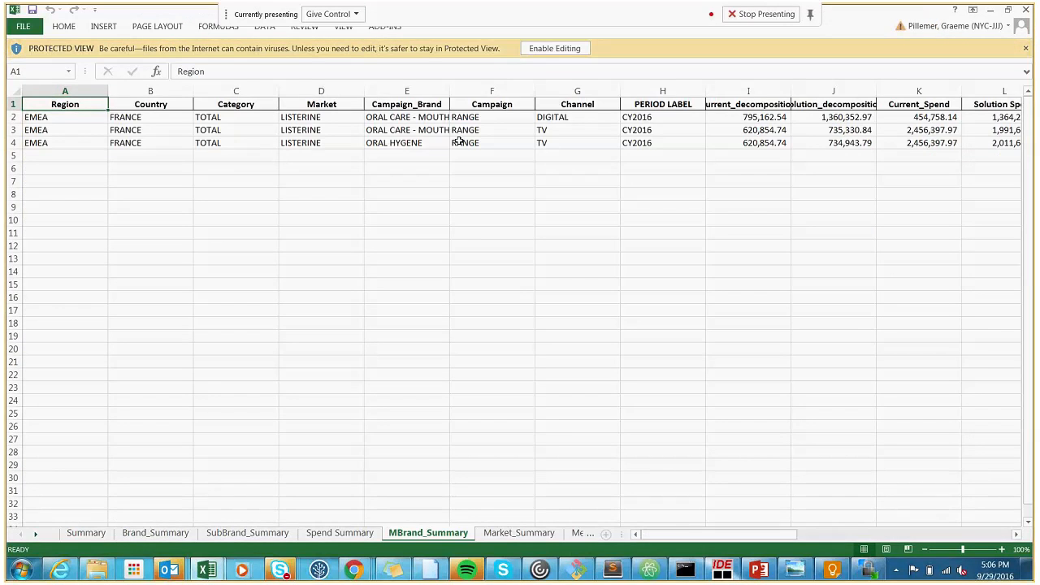
# Step: Examine the ORAL HYGENE row on the MBrand_Summary sheet from its campaign brand across to its current spend, and minimize the output workbook
pyautogui.click(458, 143)
pyautogui.click(435, 145)
pyautogui.press('Right')
pyautogui.press('Right')
pyautogui.press('Left')
pyautogui.press('Left')
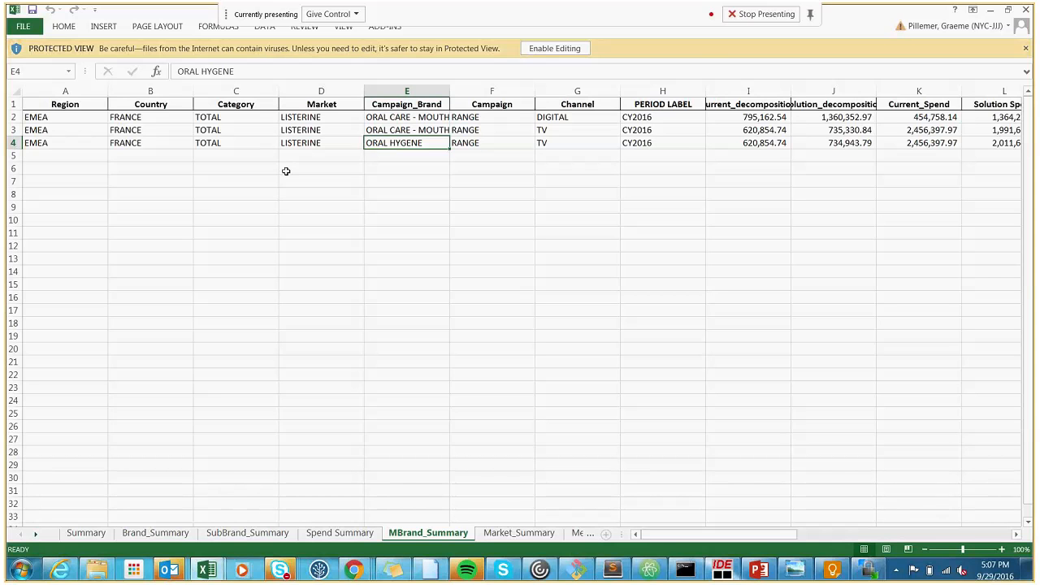
pyautogui.press('Right')
pyautogui.press('Right')
pyautogui.press('Right')
pyautogui.press('Right')
pyautogui.press('Right')
pyautogui.press('Right')
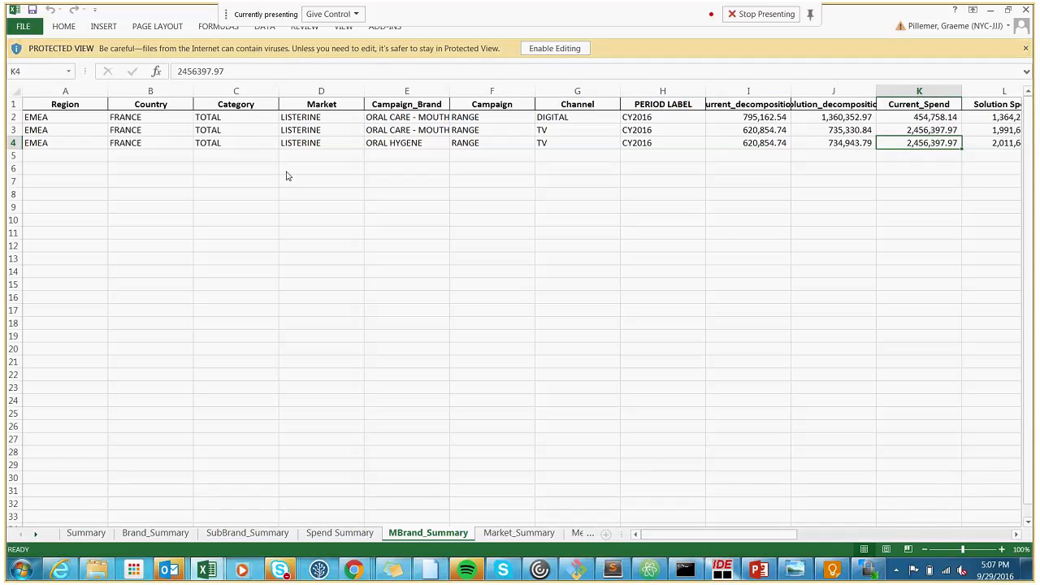
pyautogui.click(994, 10)
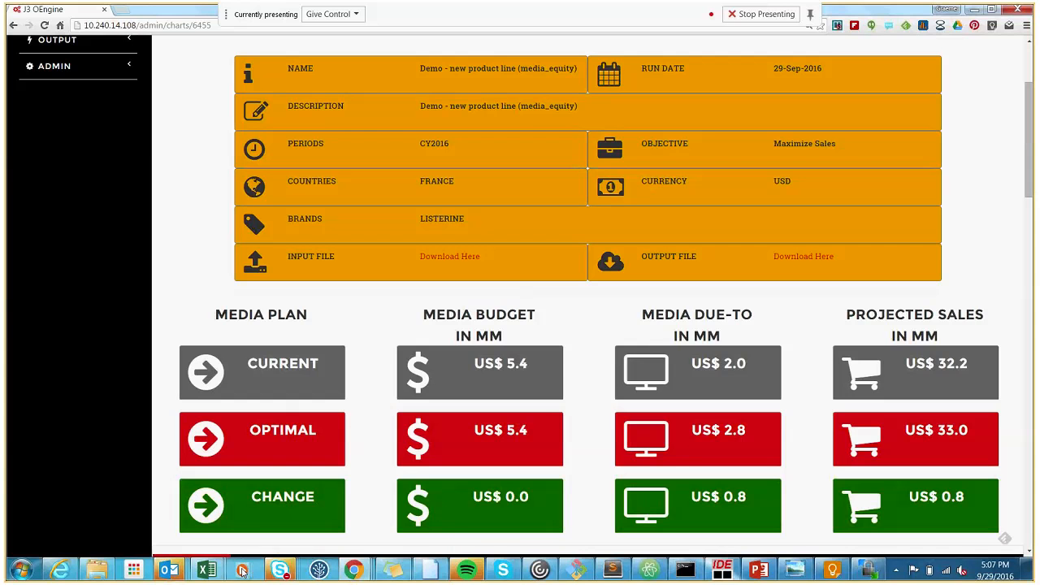
# Step: Switch to the input workbook Global_Inputfile_demo_media_equity.xlsx and set the last Oral Hygene row's Sales_Segment on HyperParameters to LISTERINE NEW PRODUCT
pyautogui.moveTo(207, 570)
pyautogui.moveTo(153, 497)
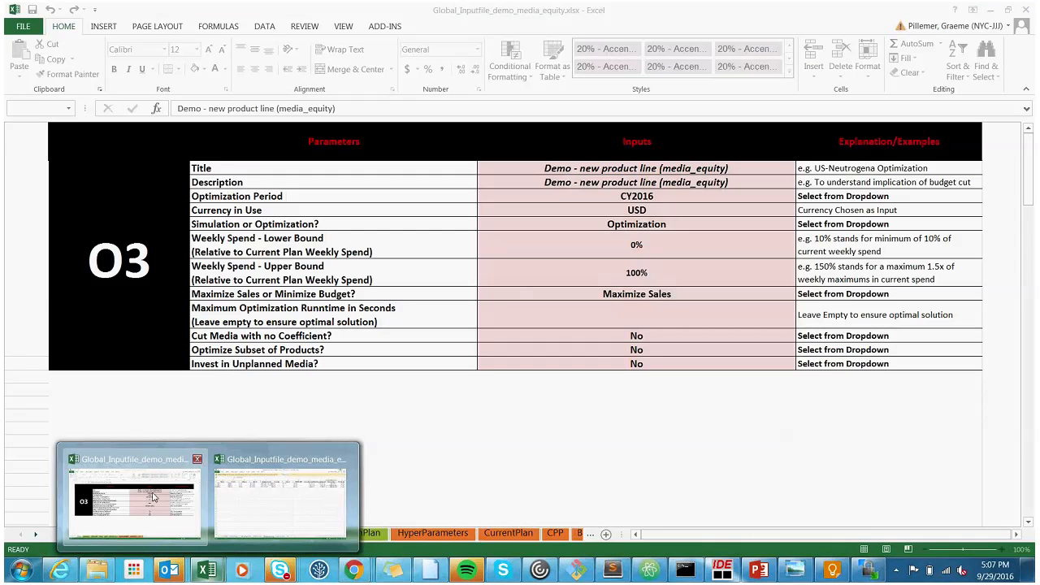
pyautogui.click(153, 498)
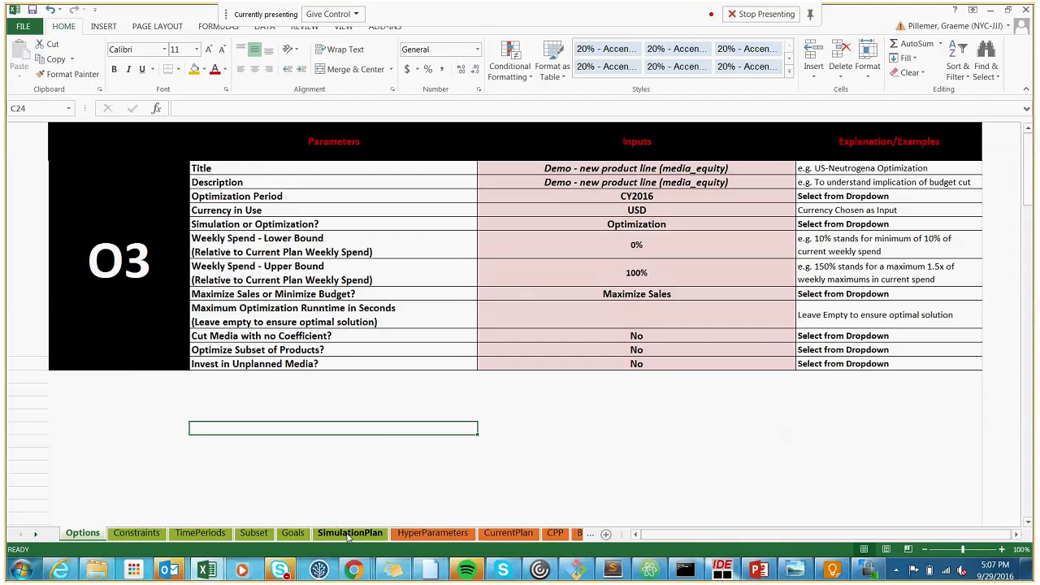
pyautogui.click(427, 533)
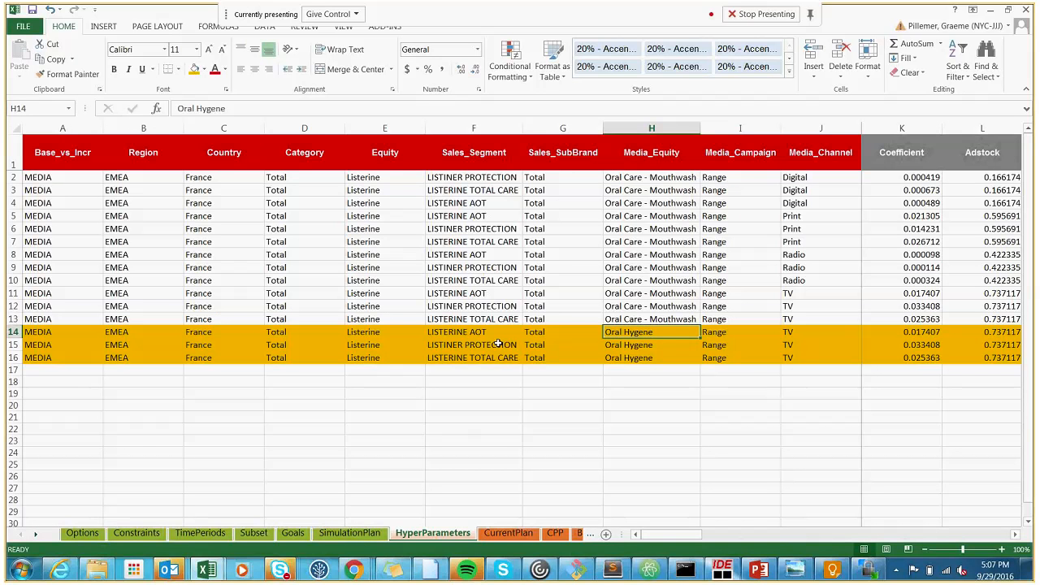
pyautogui.click(475, 333)
pyautogui.press('Down')
pyautogui.press('Up')
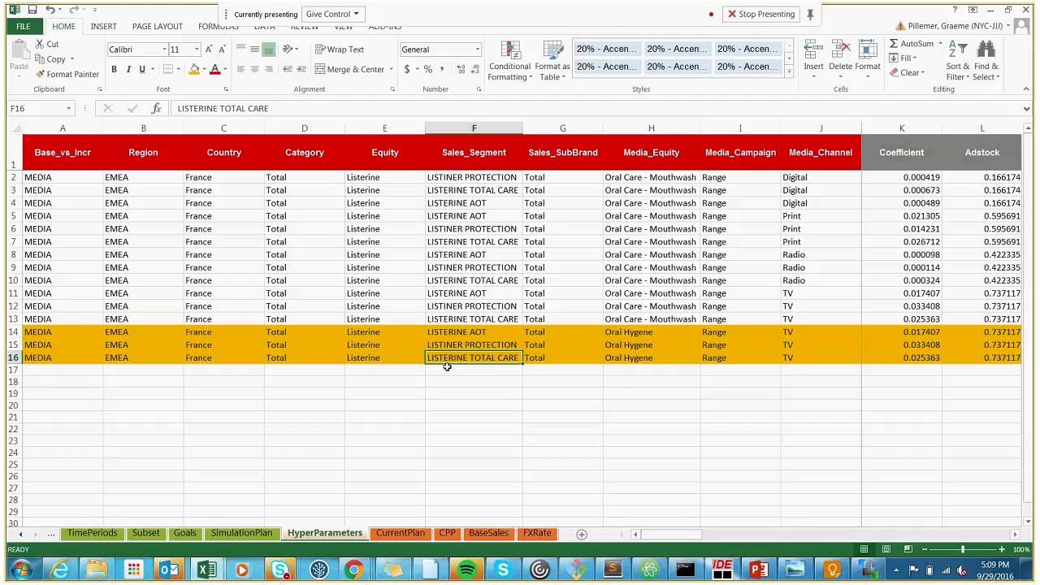
pyautogui.write('LIST')
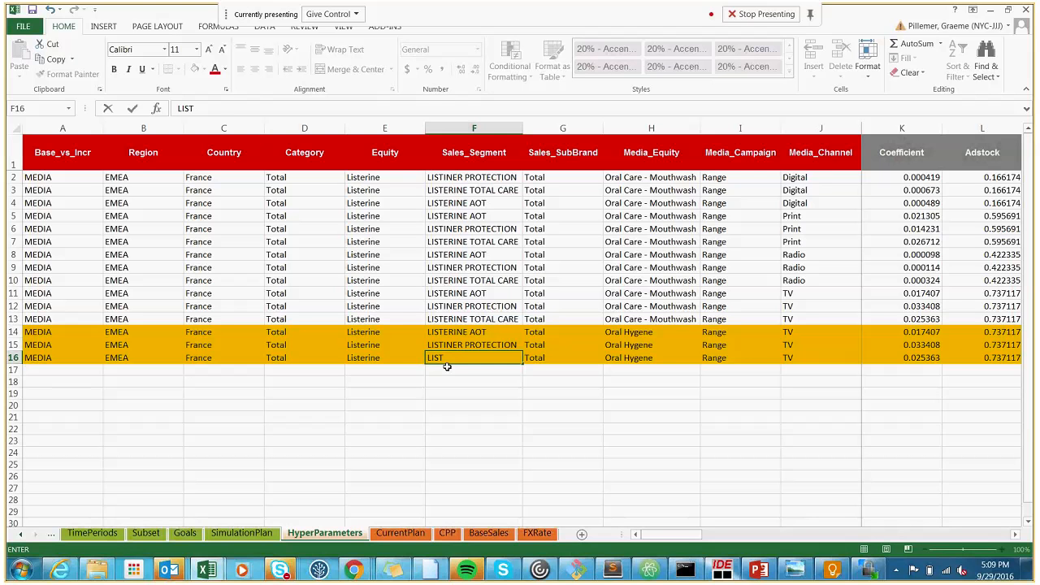
pyautogui.write('ERINE NEW PR')
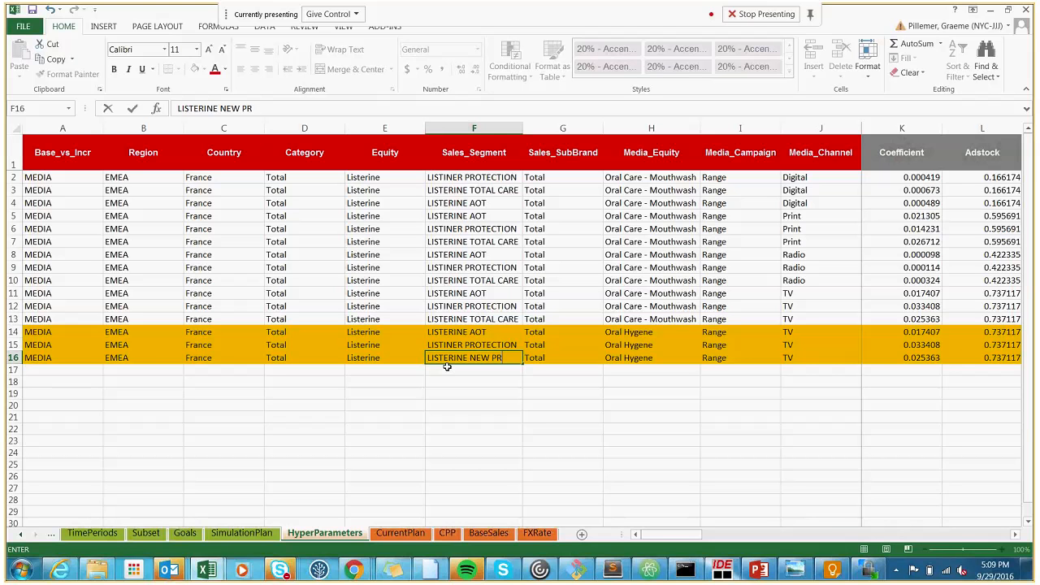
pyautogui.write('ODUCT')
pyautogui.hotkey('ctrl', 'Return')
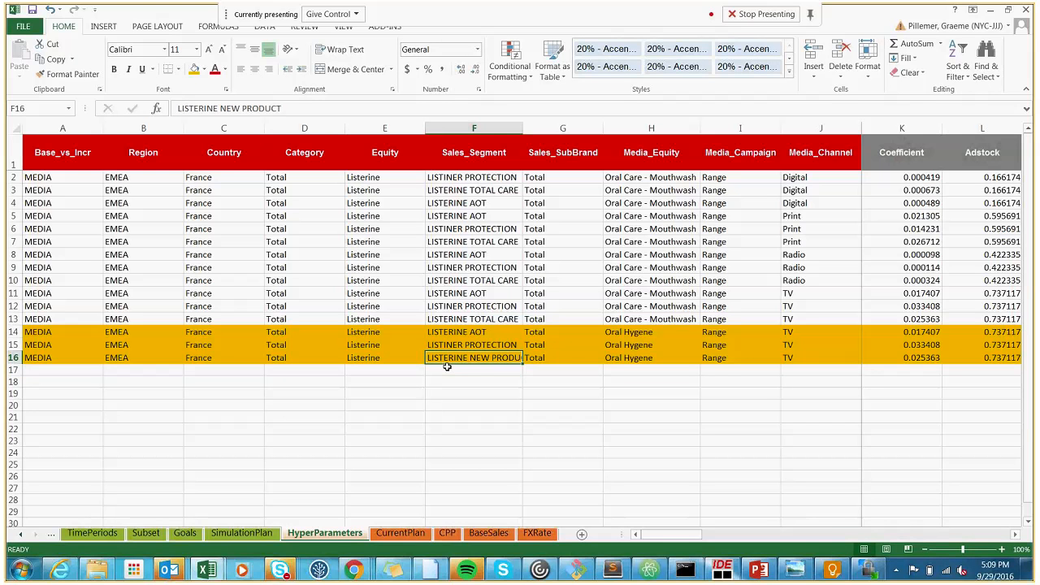
# Step: Auto-fit the width of the Sales_Segment column so the full segment names fit
pyautogui.press('Up')
pyautogui.press('Up')
pyautogui.press('Down')
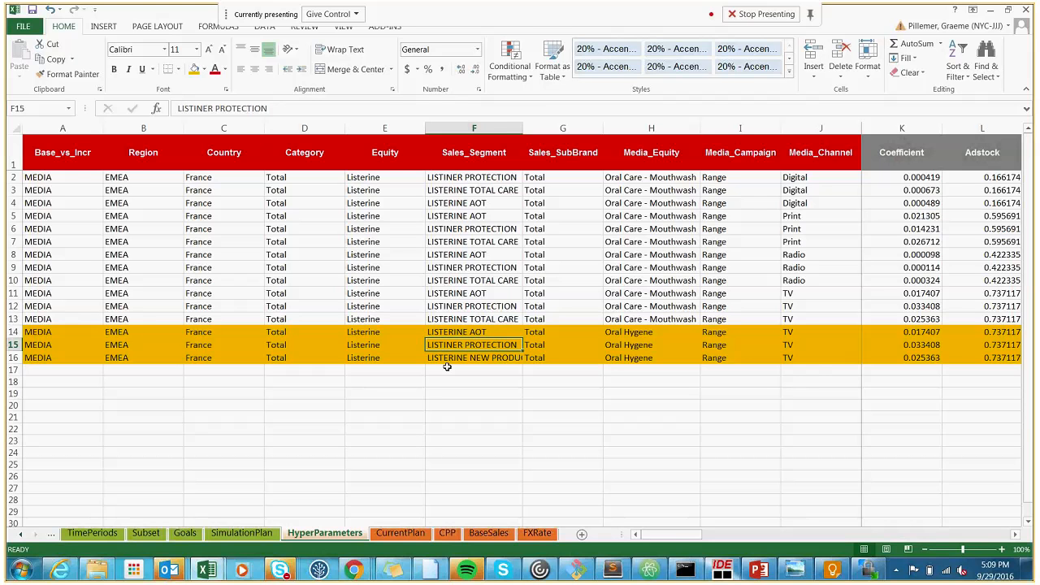
pyautogui.press('Right')
pyautogui.press('Right')
pyautogui.press('Left')
pyautogui.press('Left')
pyautogui.doubleClick(522, 128)
pyautogui.press('Down')
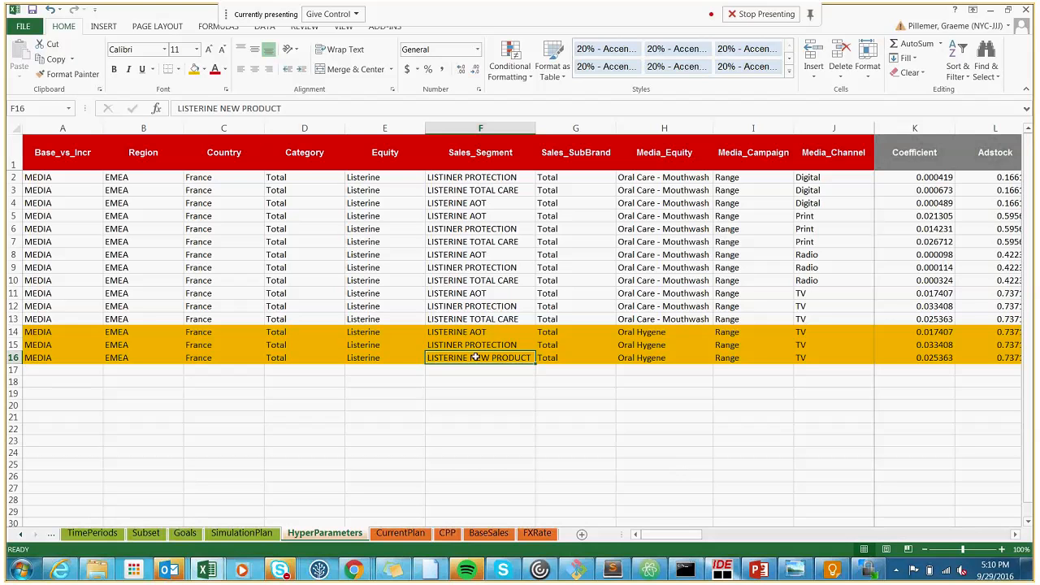
# Step: Check the Oral Hygene entries on the CurrentPlan and CPP sheets against the HyperParameters rows
pyautogui.click(398, 533)
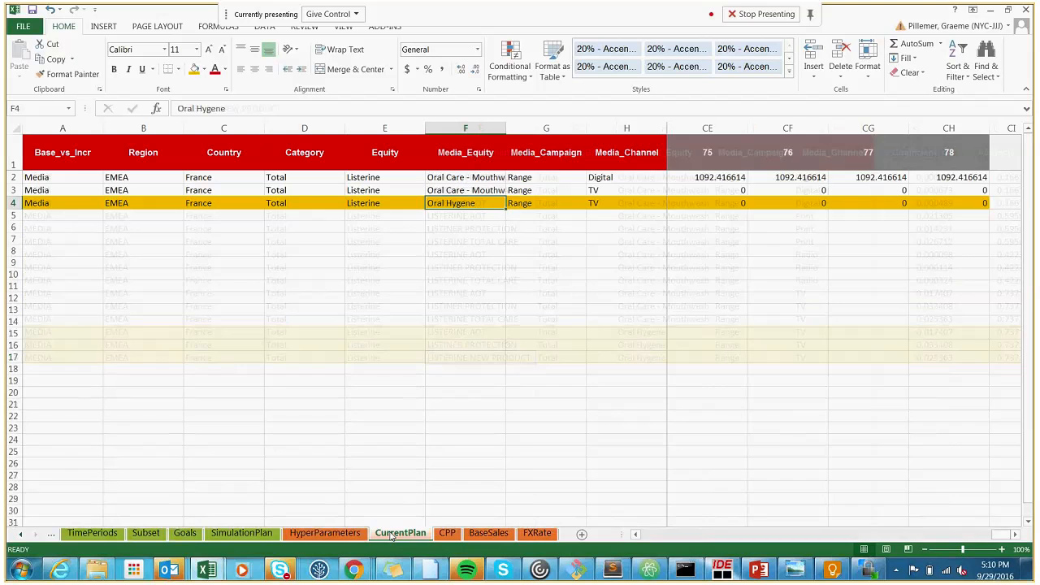
pyautogui.click(324, 533)
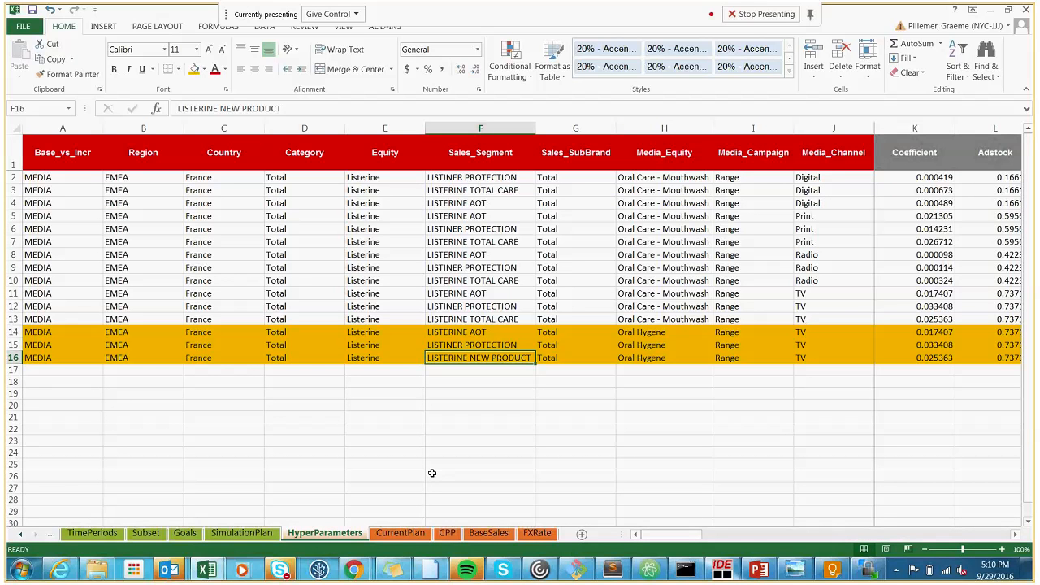
pyautogui.click(403, 539)
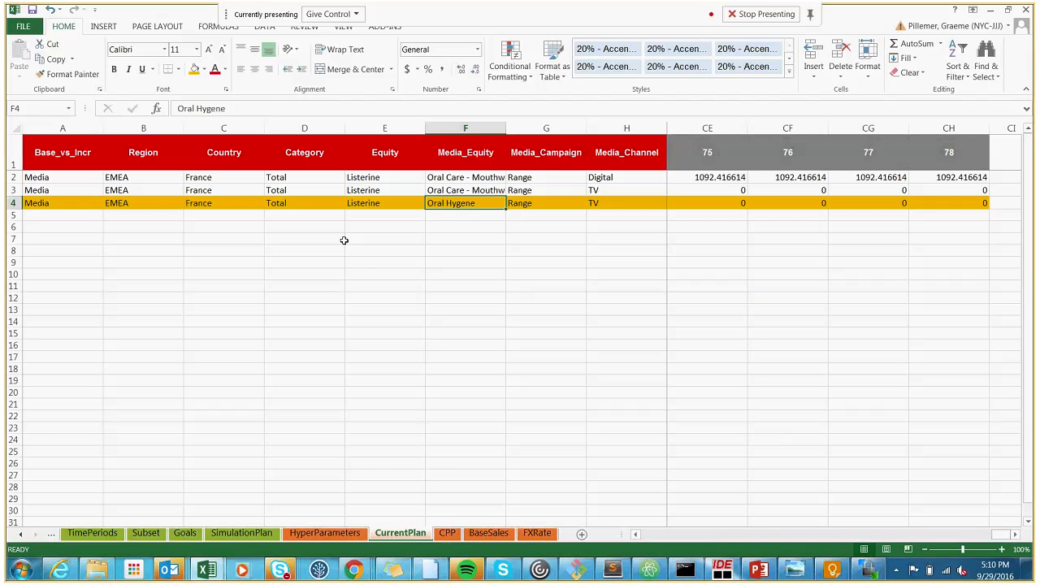
pyautogui.click(447, 535)
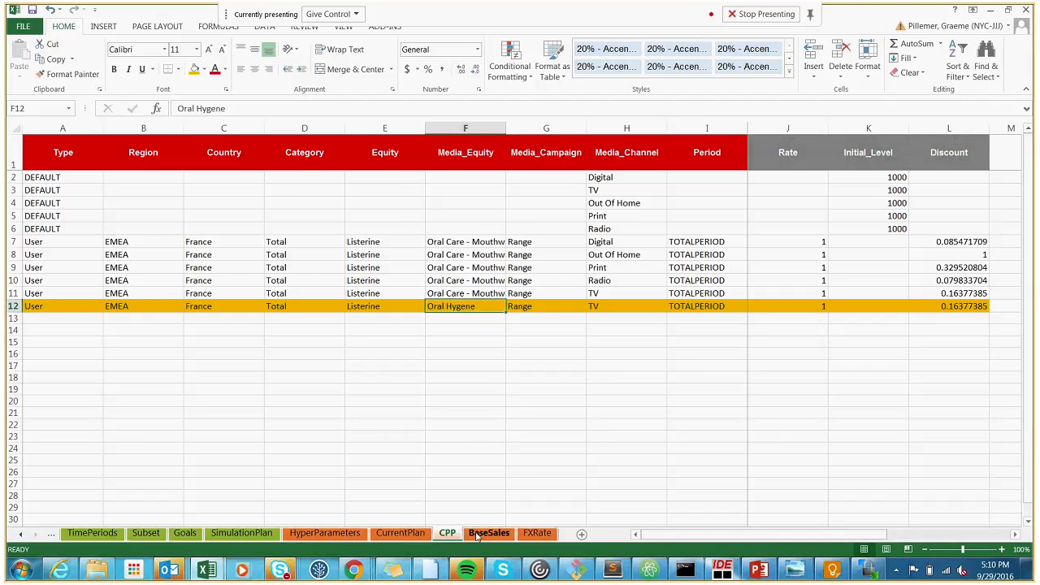
# Step: Duplicate the full LISTINER PROTECTION row of the BaseSales sheet into row 5
pyautogui.click(480, 534)
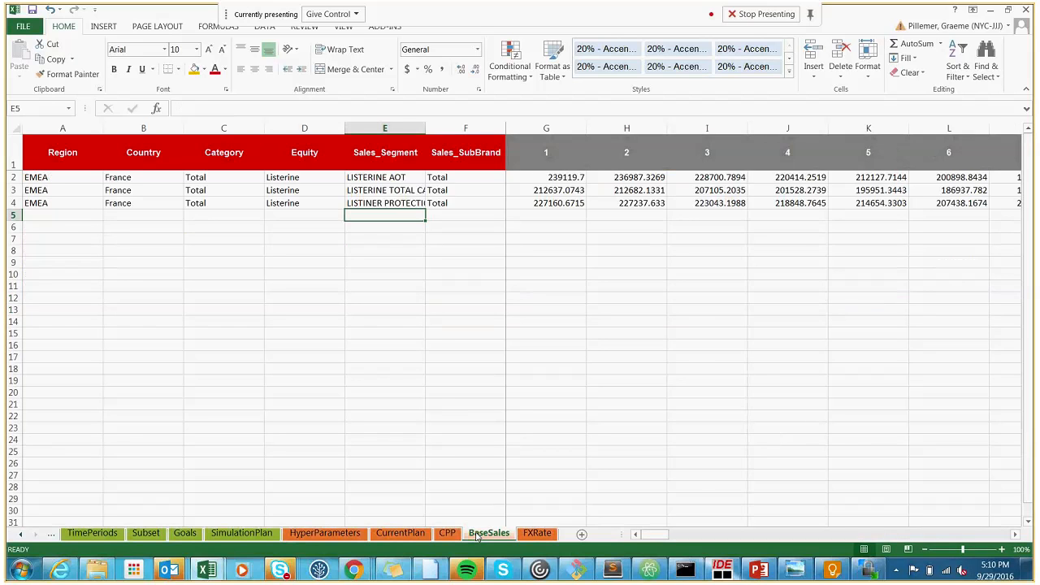
pyautogui.click(58, 207)
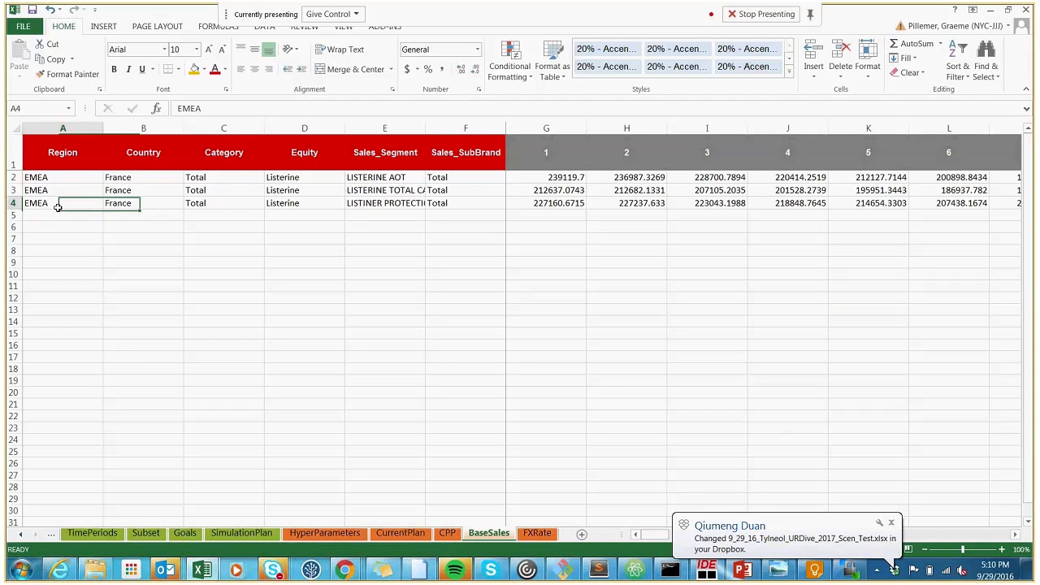
pyautogui.hotkey('ctrl', 'shift', 'Right')
pyautogui.hotkey('ctrl', 'c')
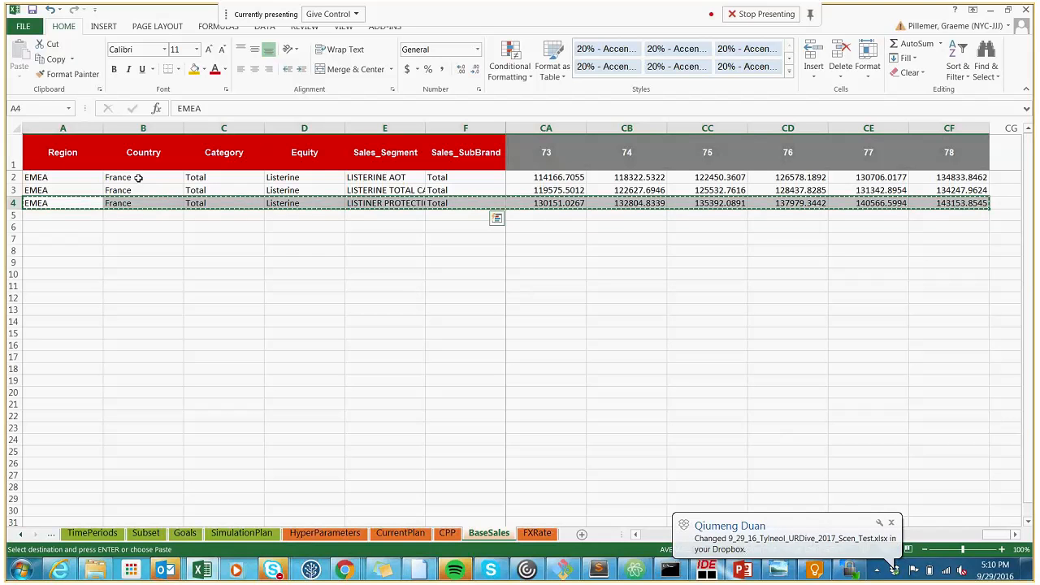
pyautogui.click(76, 215)
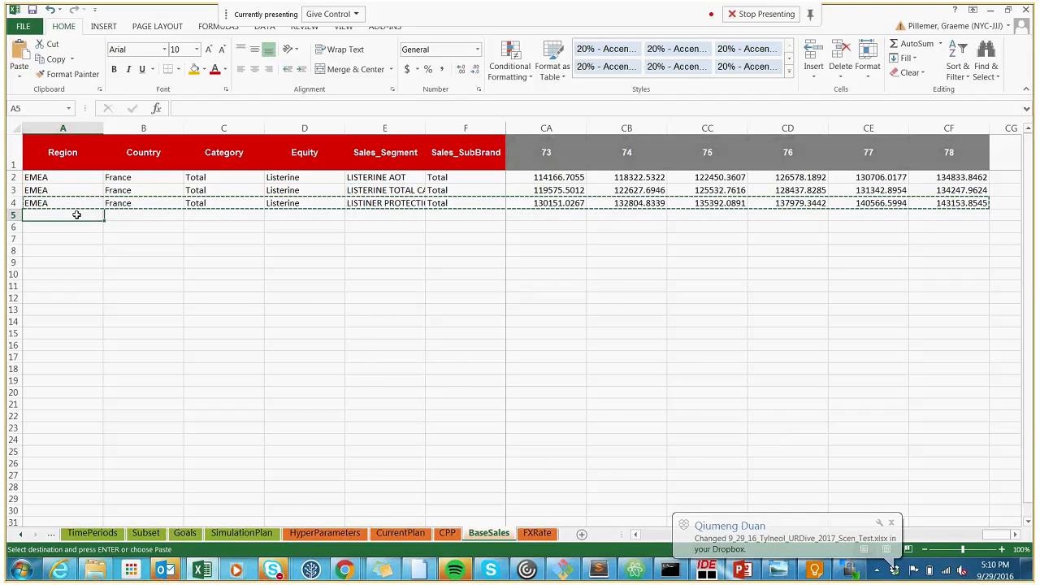
pyautogui.hotkey('ctrl', 'v')
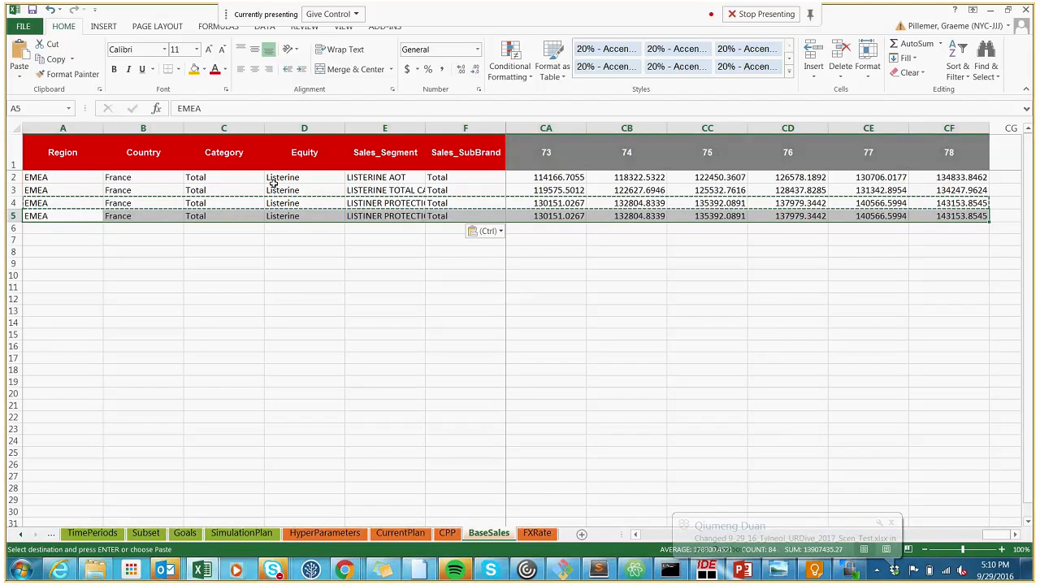
# Step: Replace the Sales_Segment in BaseSales row 5 with LISTERINE NEW PRODUCT, copied from the HyperParameters sheet
pyautogui.click(389, 215)
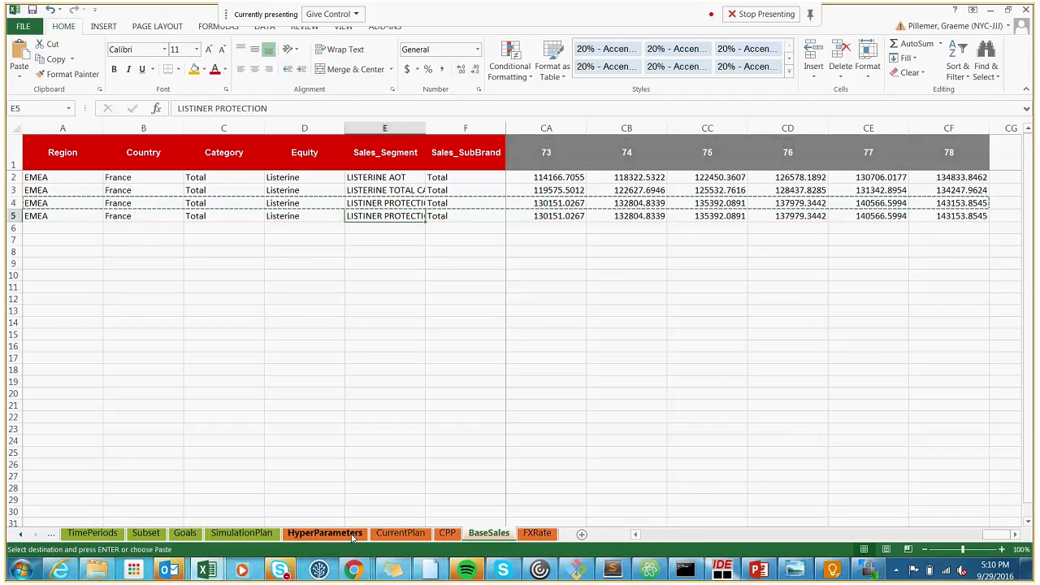
pyautogui.click(325, 533)
pyautogui.hotkey('ctrl', 'c')
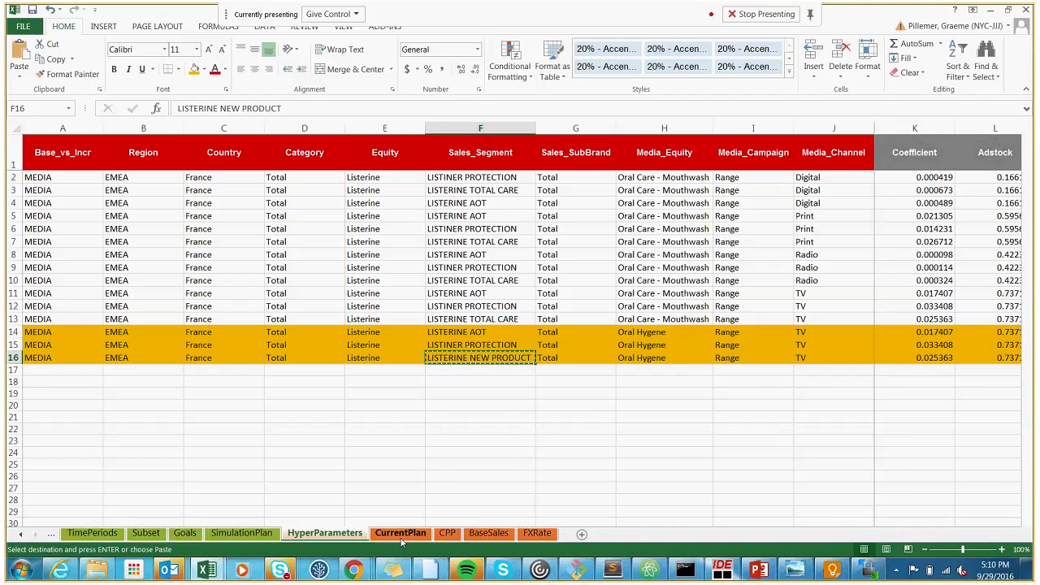
pyautogui.click(401, 533)
pyautogui.click(489, 533)
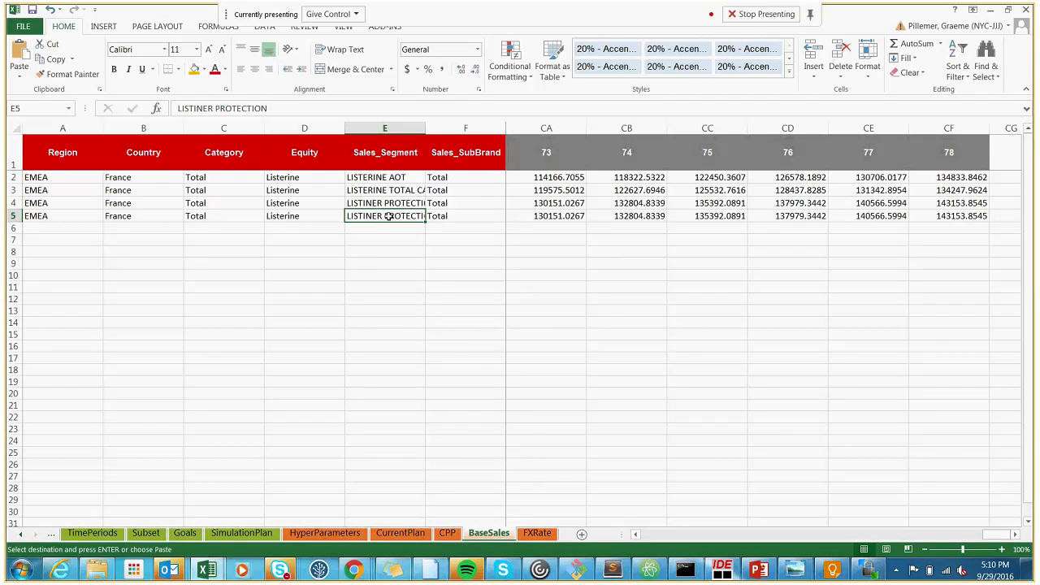
pyautogui.rightClick(389, 215)
pyautogui.click(436, 275)
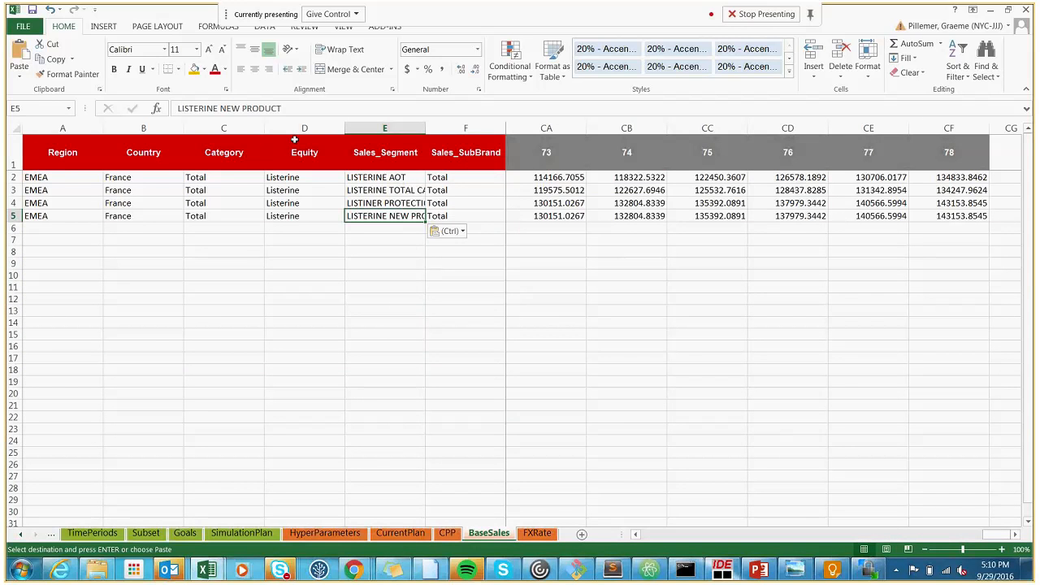
# Step: Highlight the whole new LISTERINE NEW PRODUCT row on BaseSales with the orange fill, and go to its week 72 value
pyautogui.click(52, 216)
pyautogui.hotkey('ctrl', 'shift', 'Right')
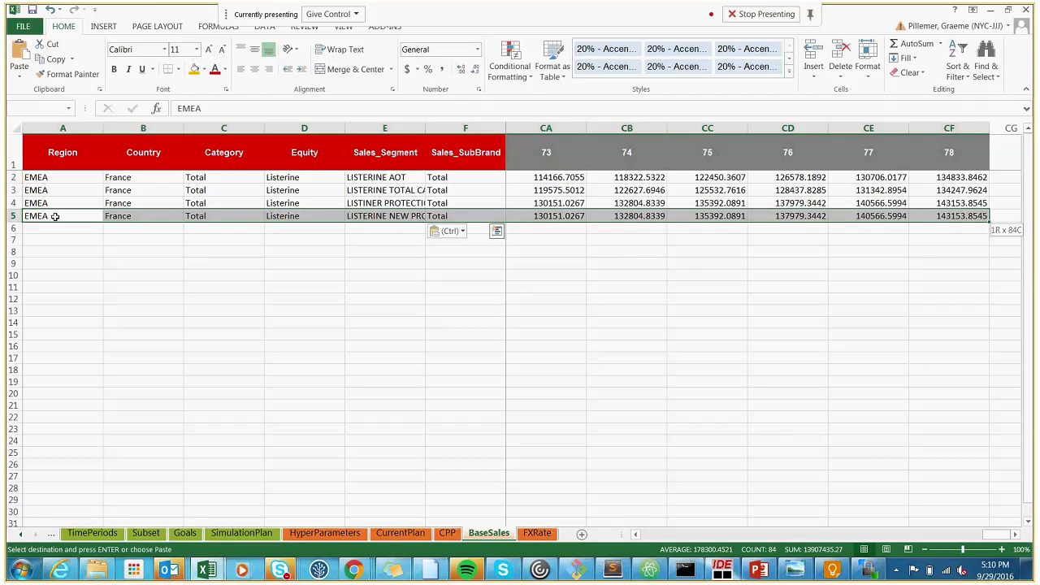
pyautogui.click(194, 68)
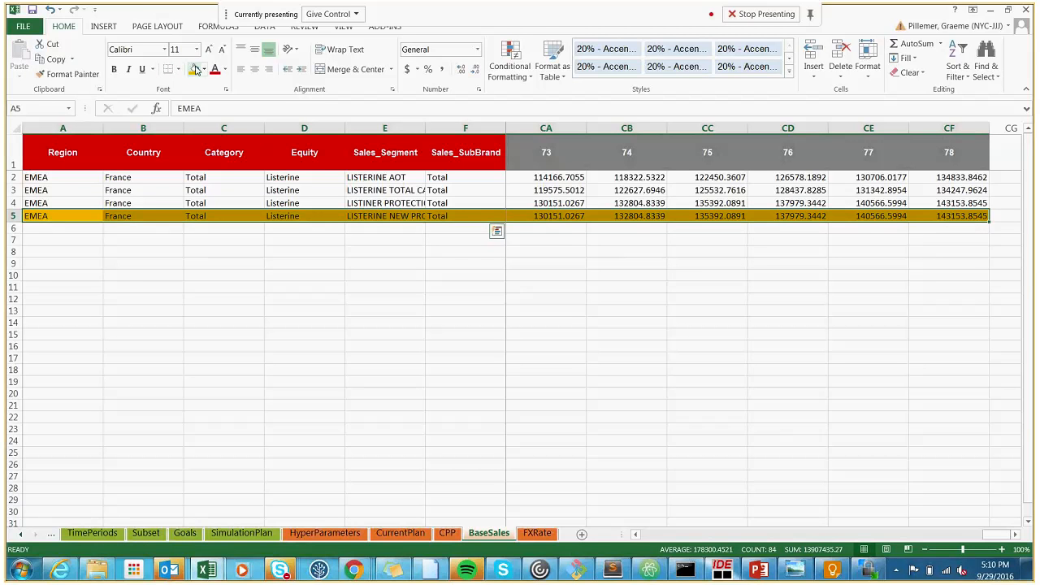
pyautogui.click(544, 214)
pyautogui.press('Left')
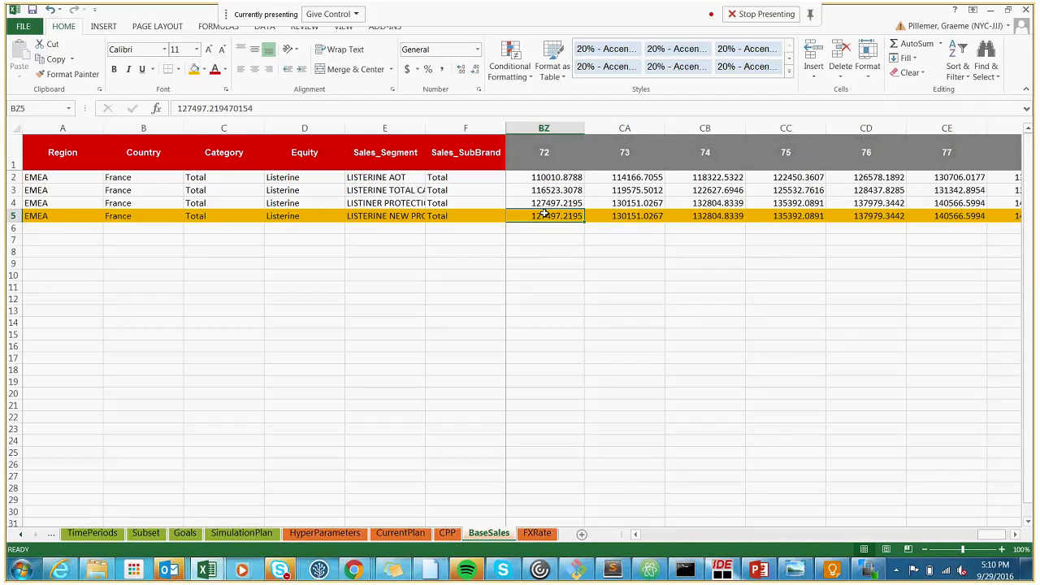
# Step: Enter the helper factor =0.5 in cell G7 of BaseSales, below the new product's week 1 value, and copy it
pyautogui.hotkey('ctrl', 'Left')
pyautogui.press('Right')
pyautogui.press('Right')
pyautogui.press('Right')
pyautogui.press('Right')
pyautogui.press('Right')
pyautogui.press('Right')
pyautogui.press('Right')
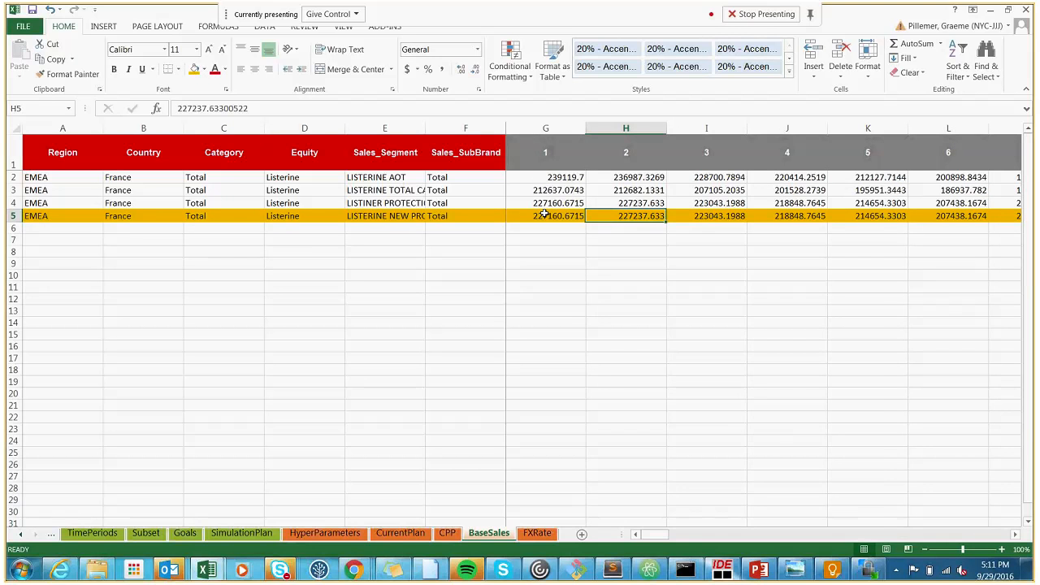
pyautogui.press('Left')
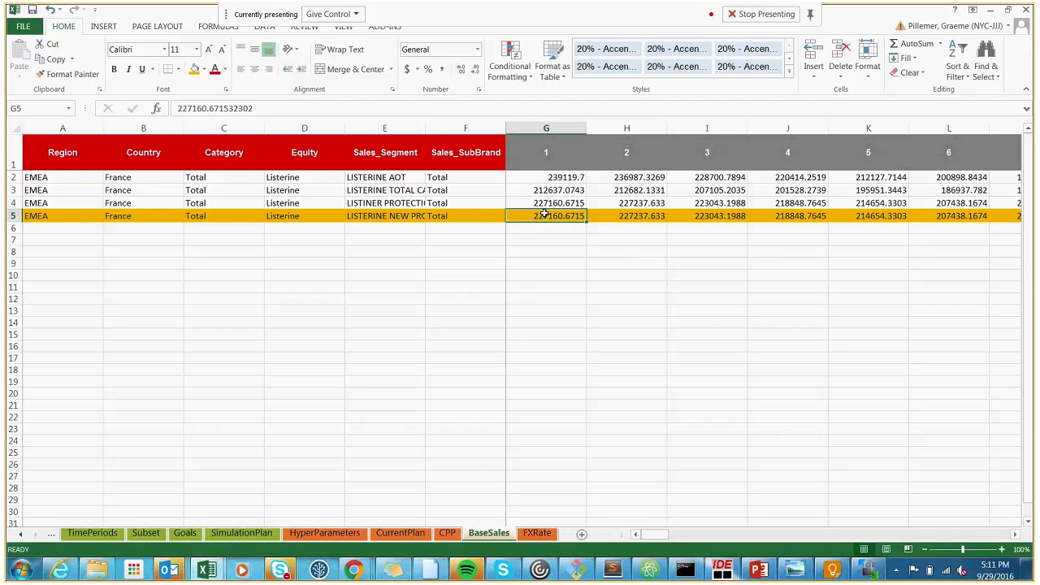
pyautogui.press('Down')
pyautogui.press('Down')
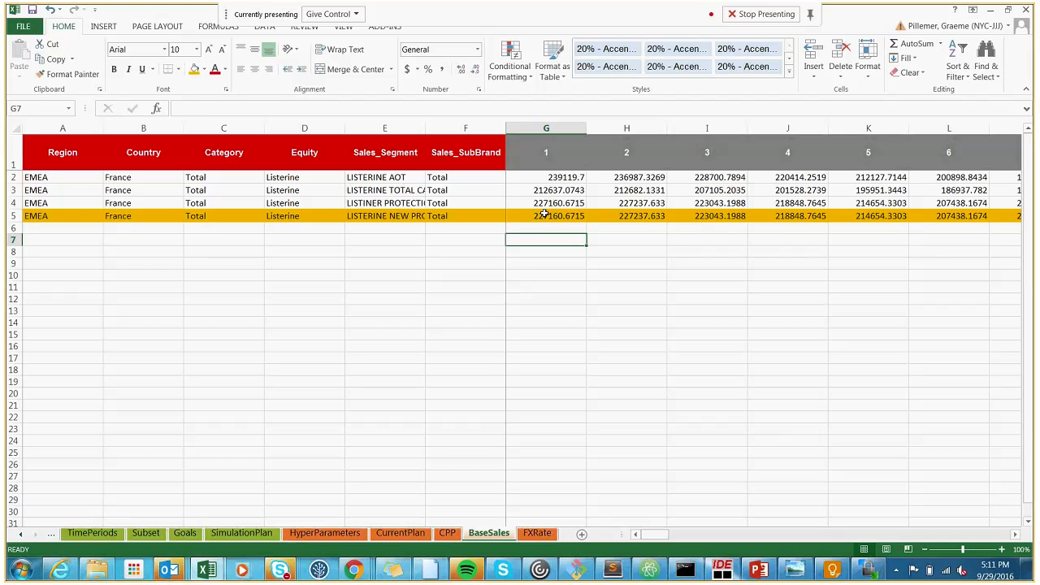
pyautogui.write('=')
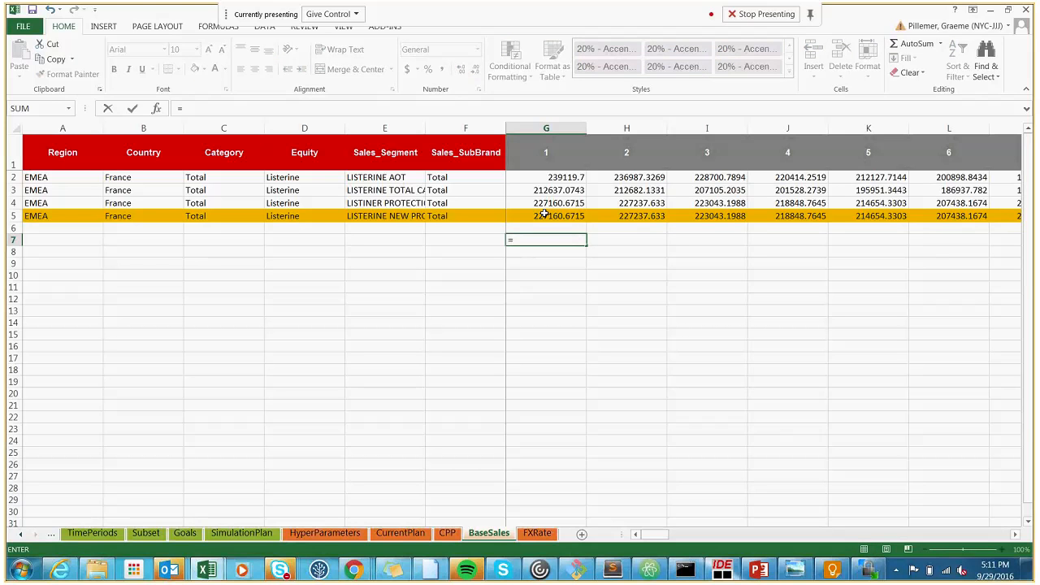
pyautogui.write('0.5')
pyautogui.hotkey('ctrl', 'Return')
pyautogui.hotkey('ctrl', 'c')
# Step: Multiply the LISTERINE NEW PRODUCT base sales for weeks 1 to 78 by the copied factor using Paste Special with Multiply
pyautogui.click(545, 214)
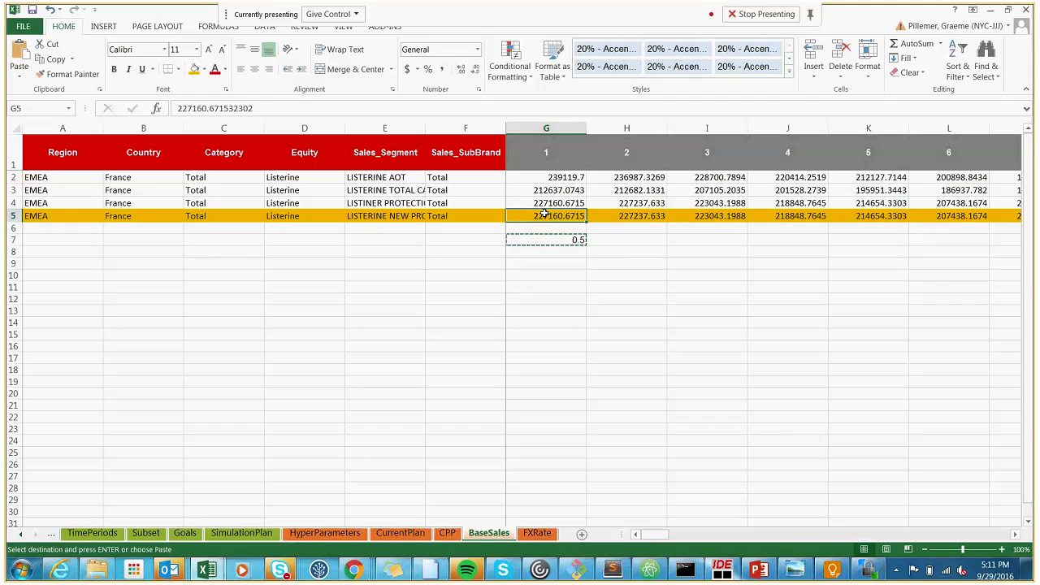
pyautogui.hotkey('ctrl', 'shift', 'Right')
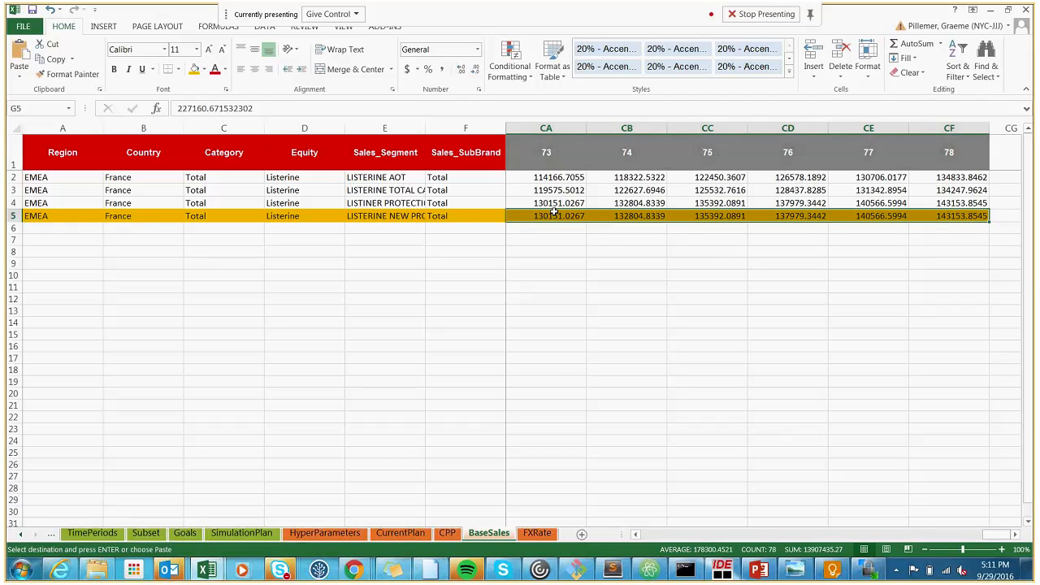
pyautogui.rightClick(554, 213)
pyautogui.click(606, 289)
pyautogui.click(632, 307)
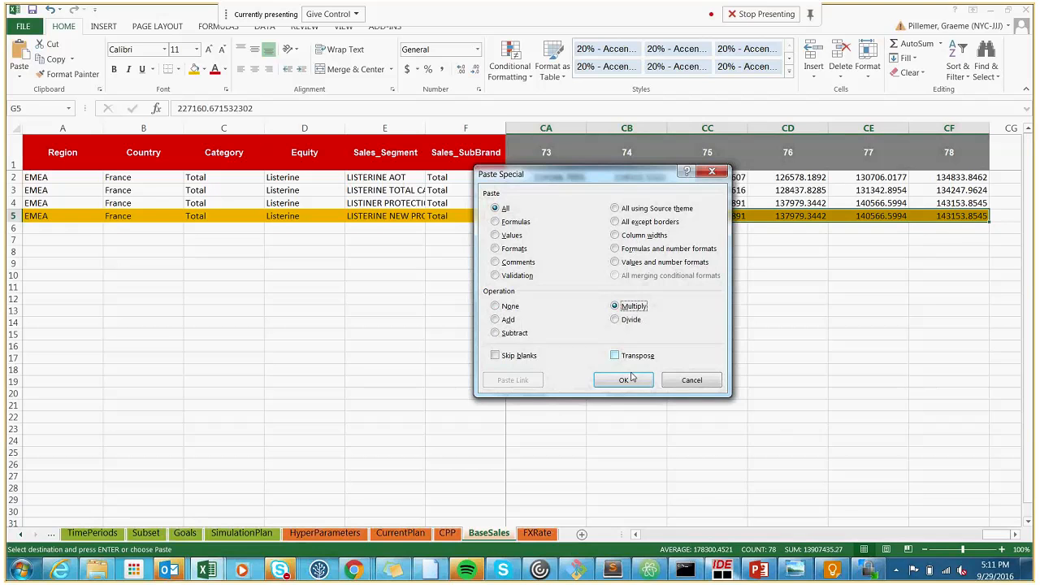
pyautogui.click(623, 380)
pyautogui.click(615, 229)
# Step: Leave copy mode and clear the helper factor from cell G7 of BaseSales
pyautogui.hotkey('ctrl', 'Left')
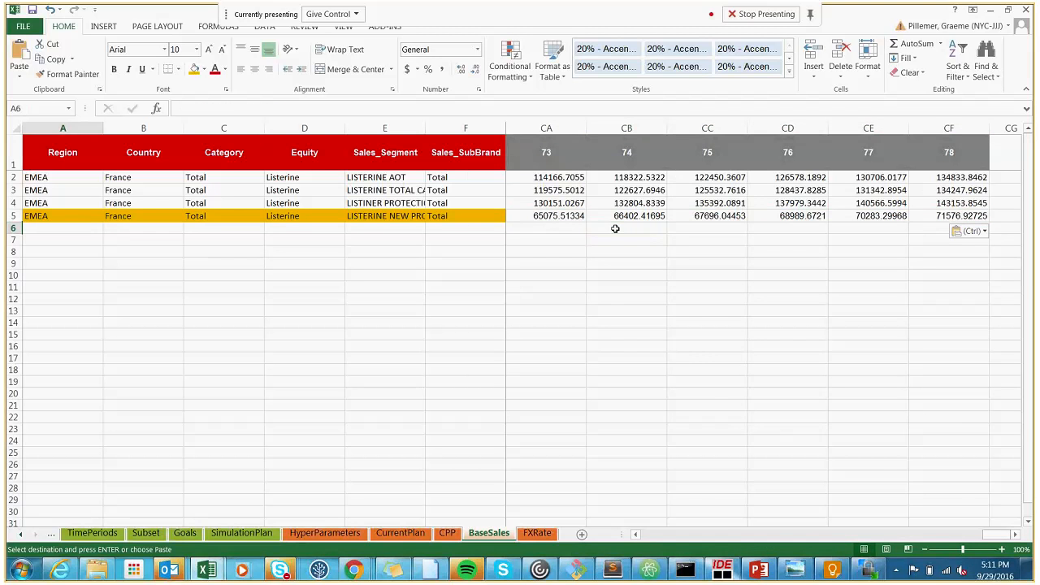
pyautogui.press('Right')
pyautogui.press('Right')
pyautogui.press('Right')
pyautogui.press('Right')
pyautogui.press('Right')
pyautogui.press('Right')
pyautogui.press('Right')
pyautogui.press('Right')
pyautogui.press('Right')
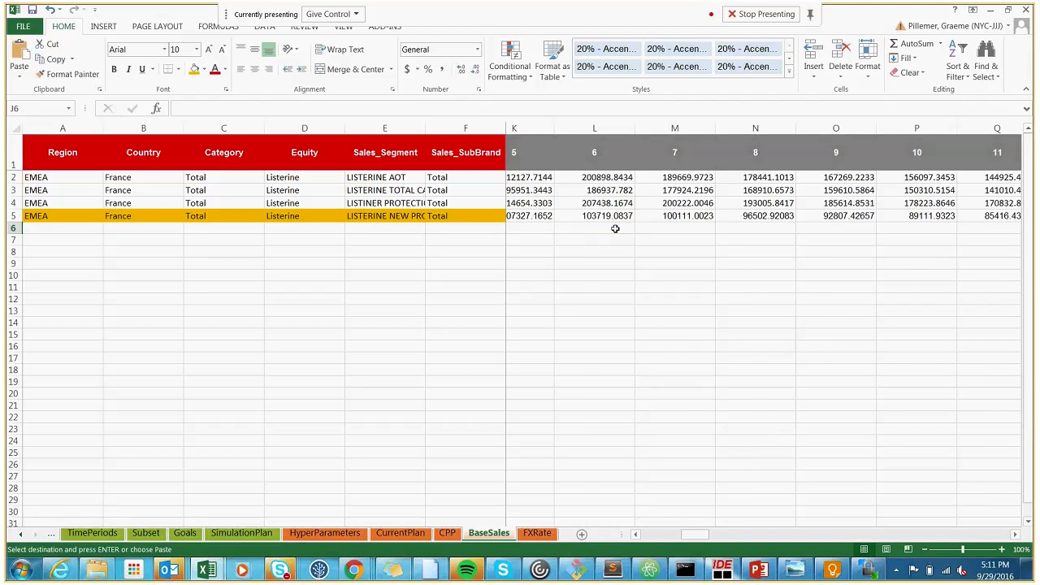
pyautogui.press('Escape')
pyautogui.press('Down')
pyautogui.press('Left')
pyautogui.press('Left')
pyautogui.press('Left')
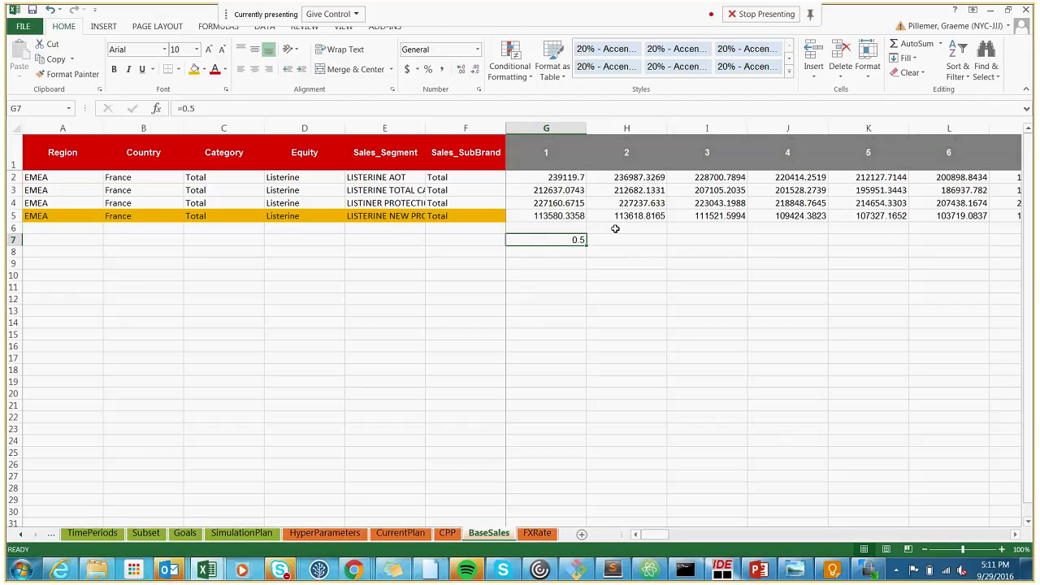
# Step: Check the Equity, Sales_Segment and Sales_SubBrand entries of the new row 5 on BaseSales
pyautogui.press('Up')
pyautogui.press('Up')
pyautogui.press('Left')
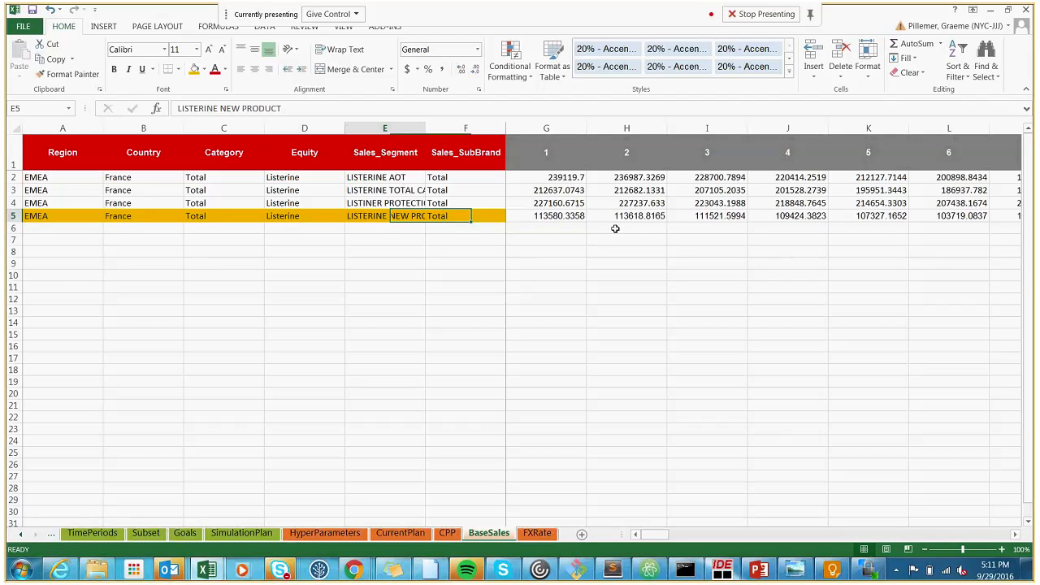
pyautogui.press('Left')
pyautogui.press('Left')
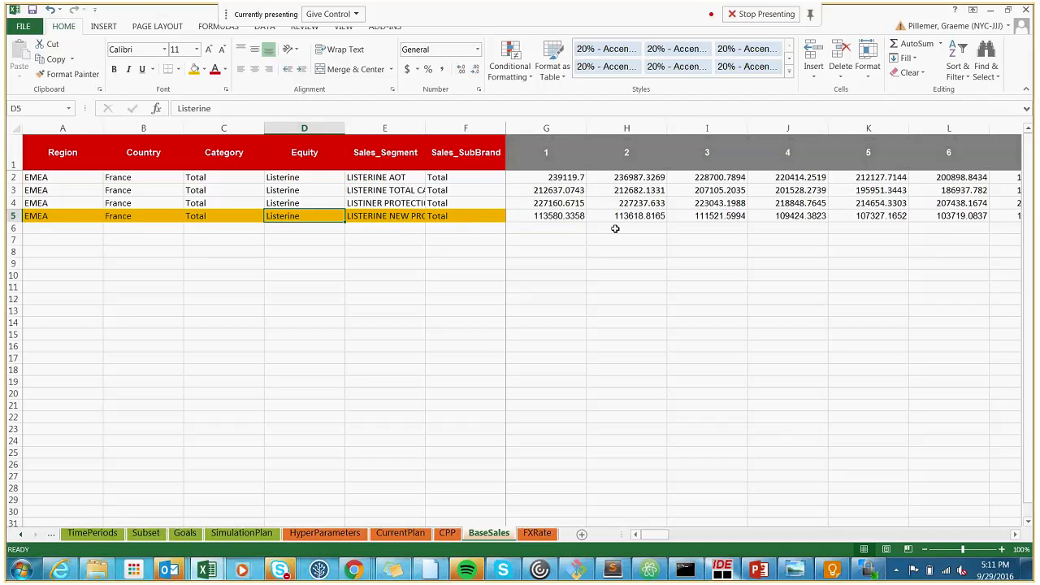
pyautogui.press('Right')
pyautogui.press('Right')
pyautogui.press('Left')
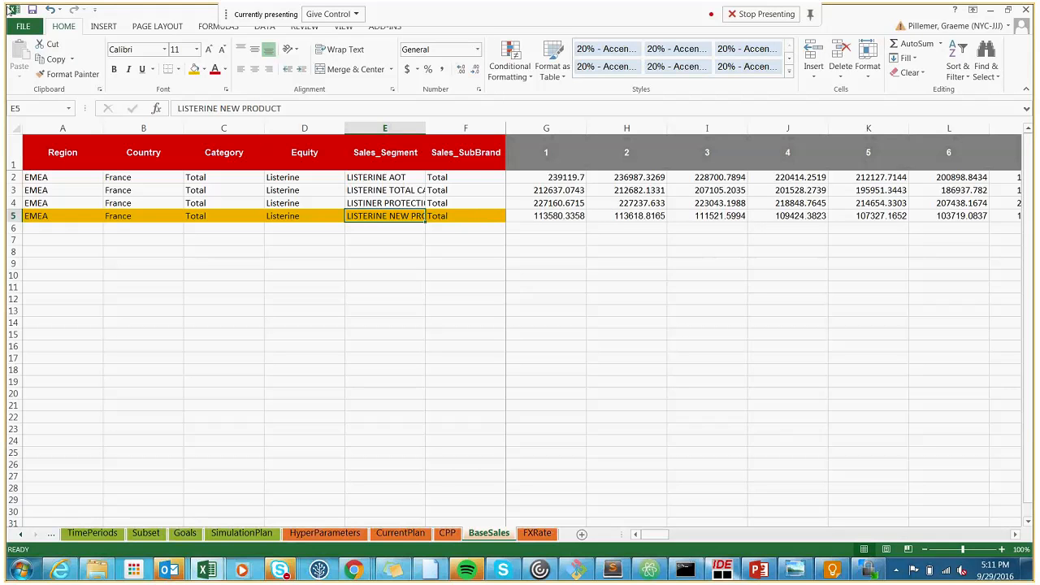
pyautogui.click(27, 29)
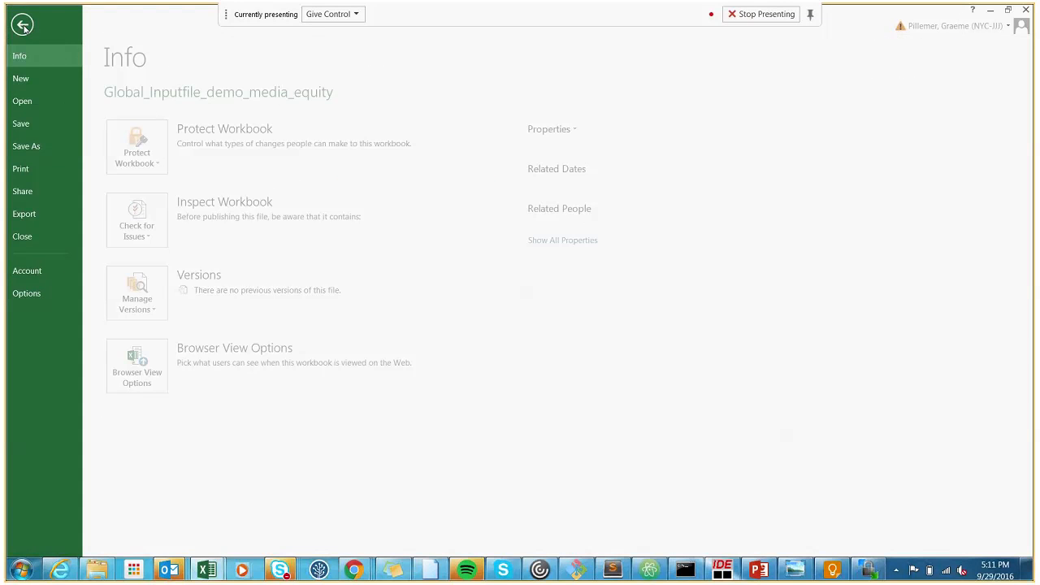
pyautogui.click(27, 25)
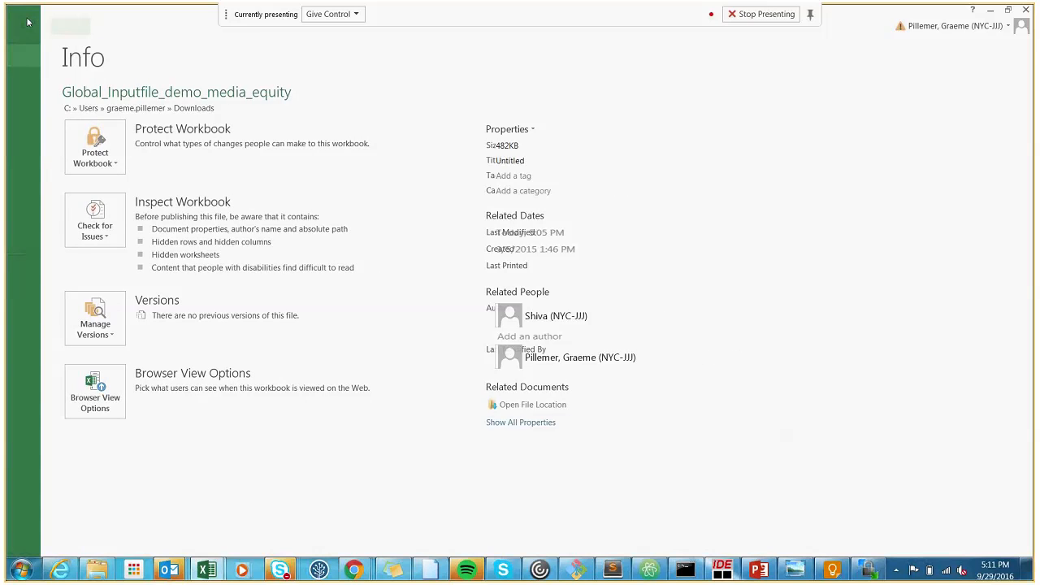
# Step: Set the Title on the Options sheet to "Demo - new product line (media_equity and sales segment)"
pyautogui.click(20, 535)
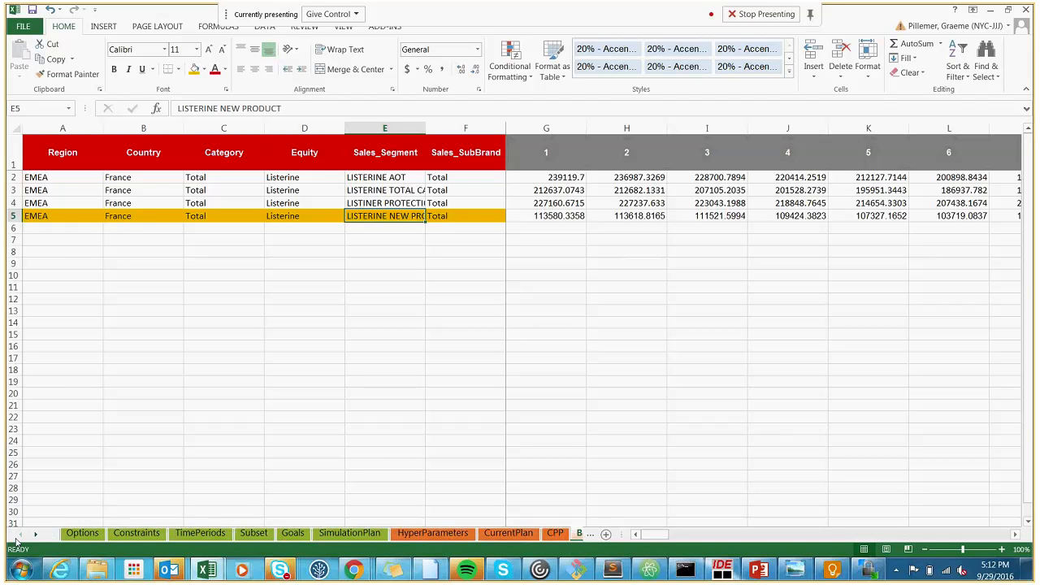
pyautogui.click(79, 534)
pyautogui.click(568, 168)
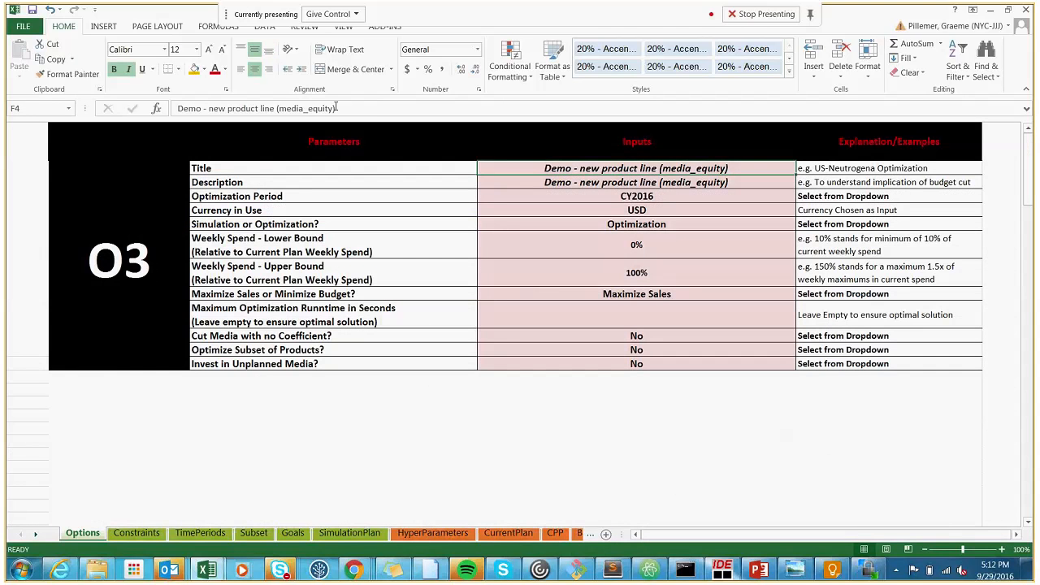
pyautogui.click(335, 108)
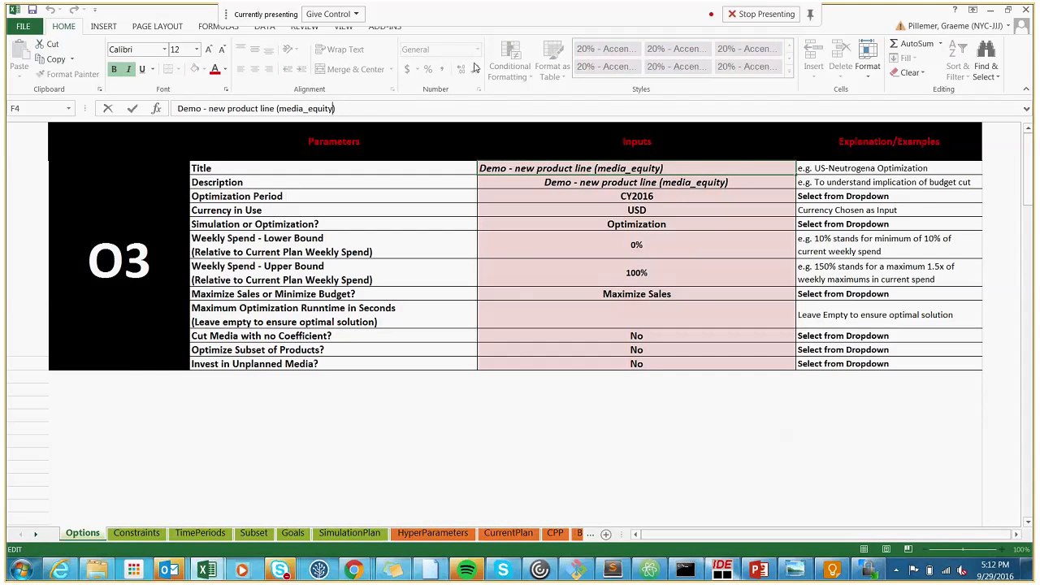
pyautogui.write('and sales segment')
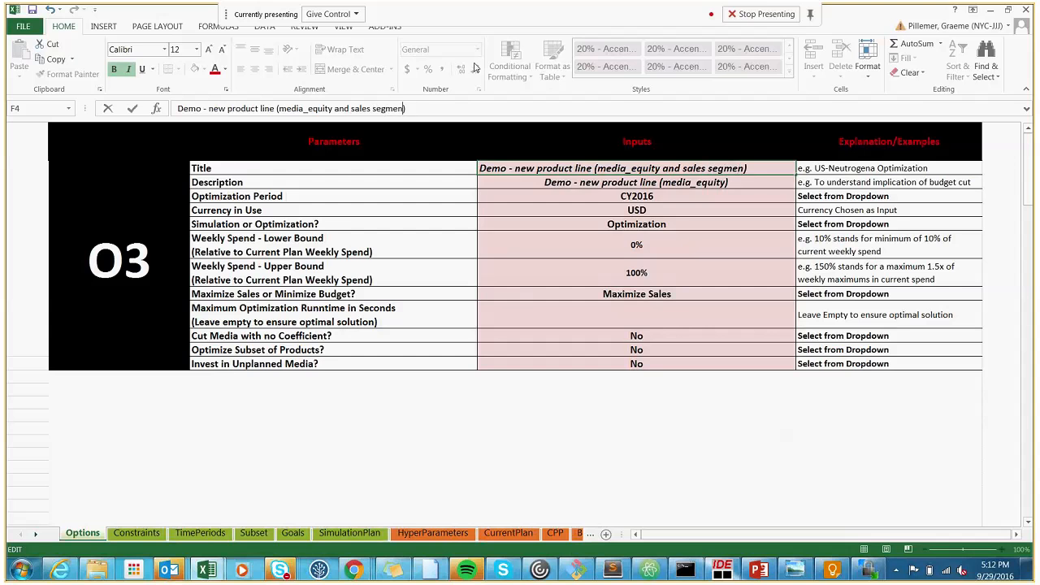
pyautogui.press('Return')
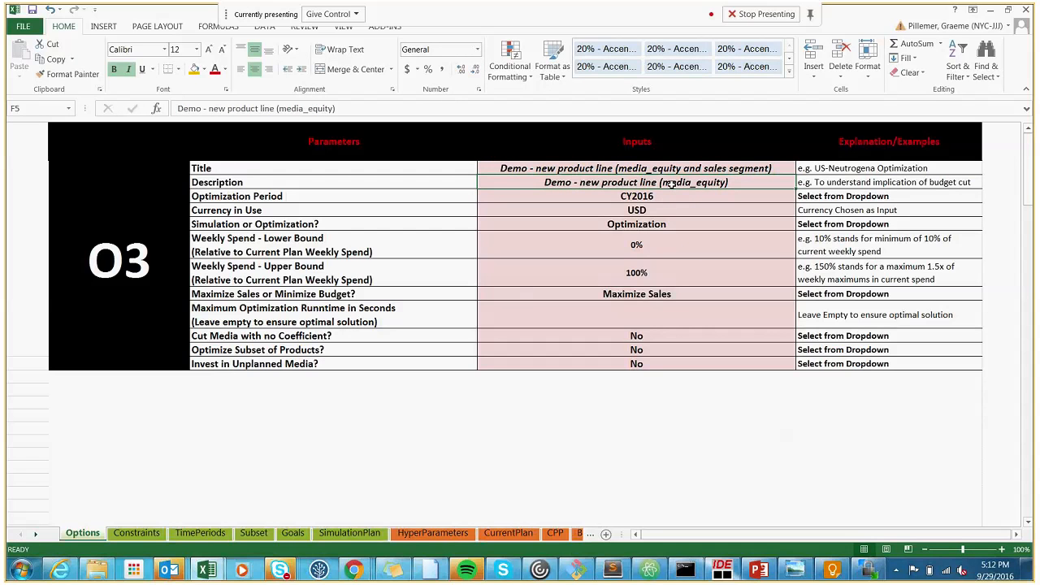
# Step: Set the Description to "Demo - new product line (media_equity and sales segment)" and save the workbook
pyautogui.click(335, 109)
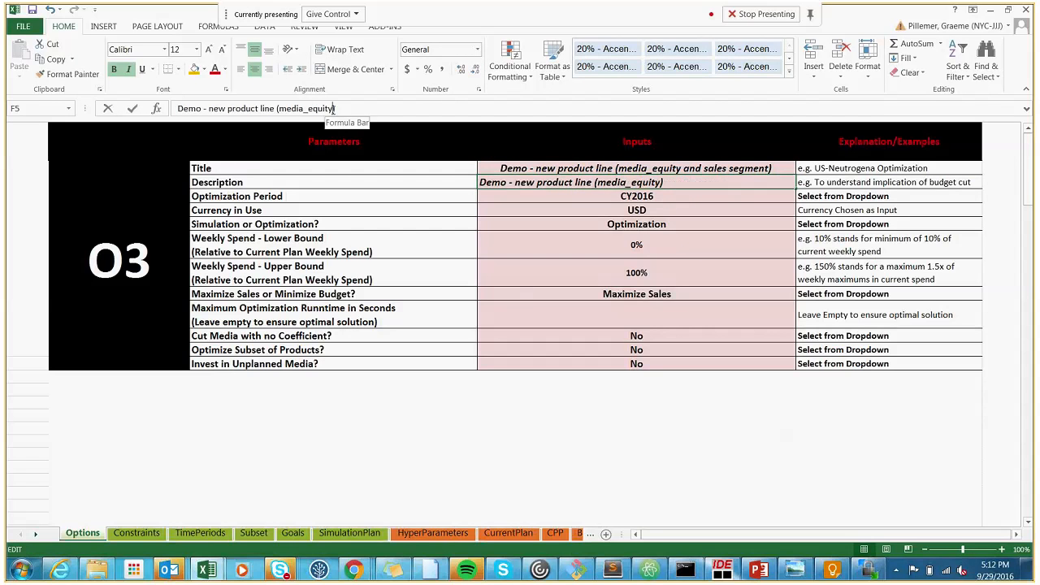
pyautogui.write('and sales s')
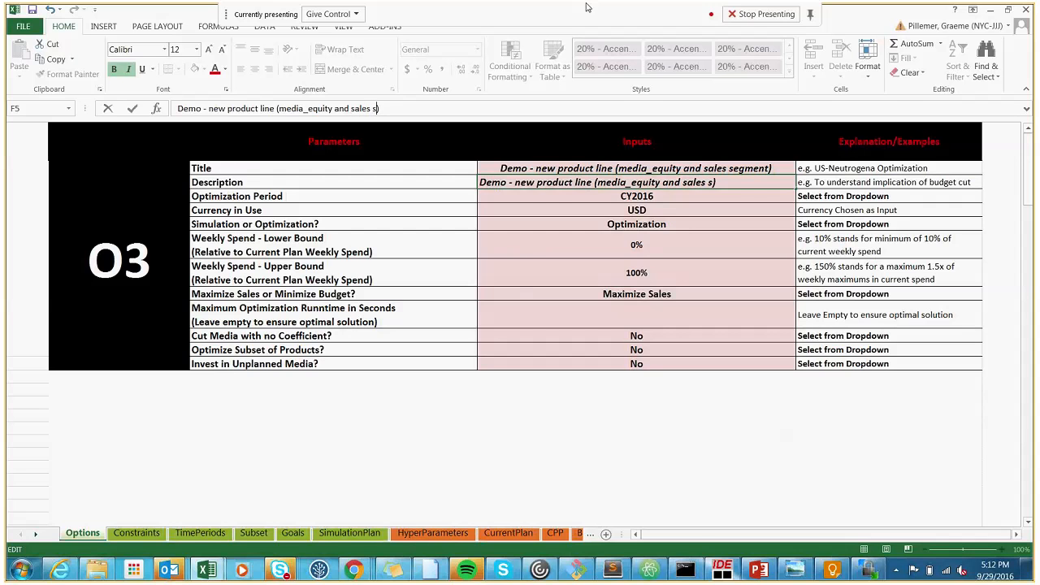
pyautogui.write('egment')
pyautogui.press('Return')
pyautogui.click(31, 10)
pyautogui.click(366, 389)
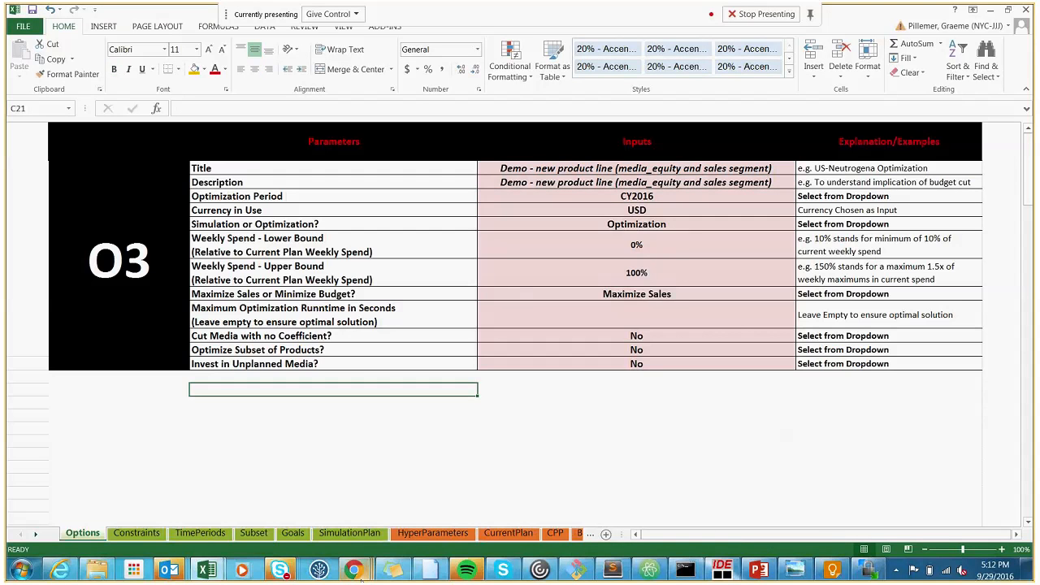
# Step: Switch to the J3 OEngine window in Chrome and open its Build/Run page
pyautogui.click(361, 580)
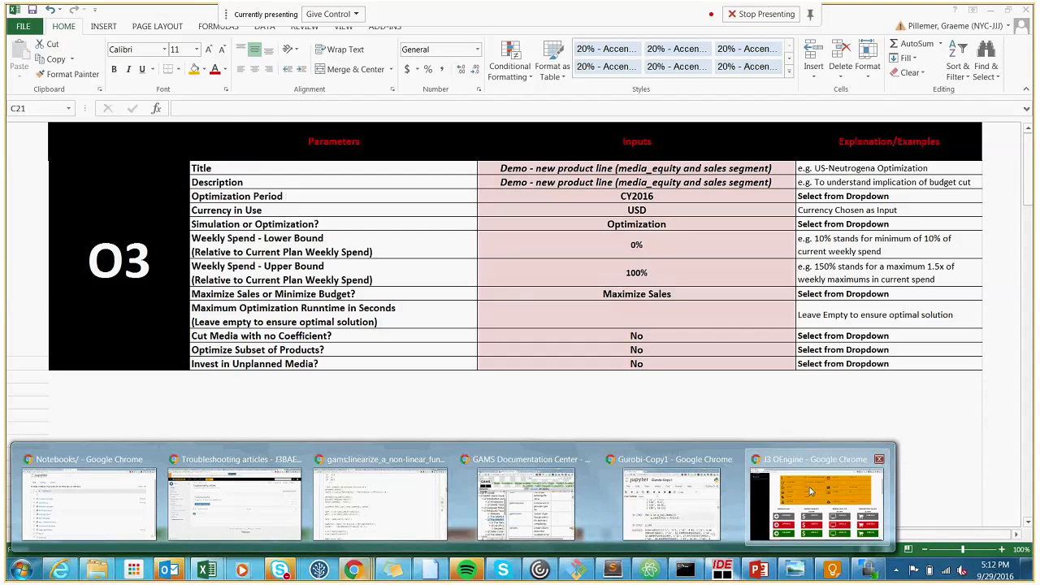
pyautogui.click(810, 491)
pyautogui.scroll(2, 56, 123)
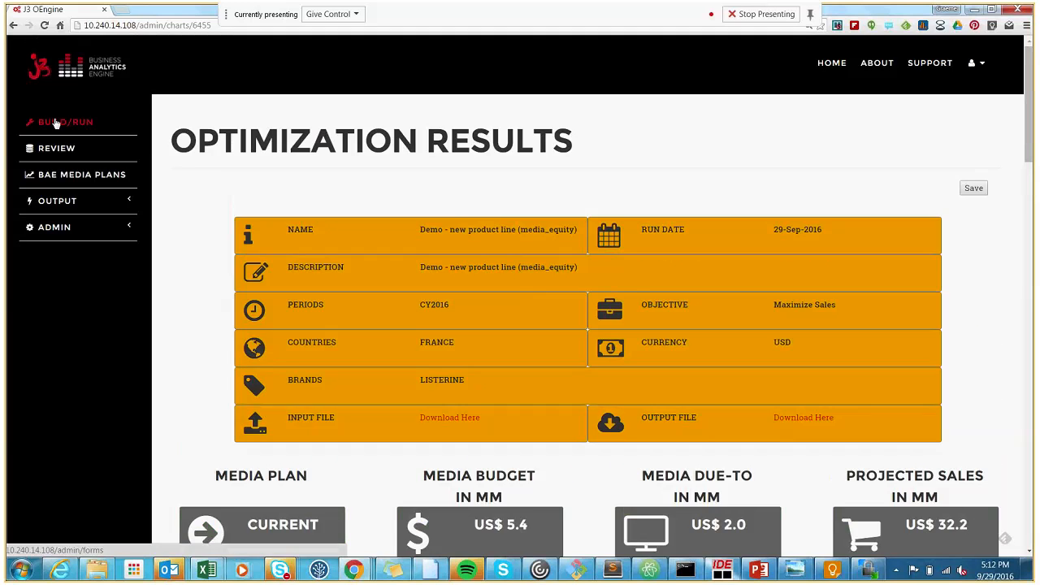
pyautogui.click(57, 123)
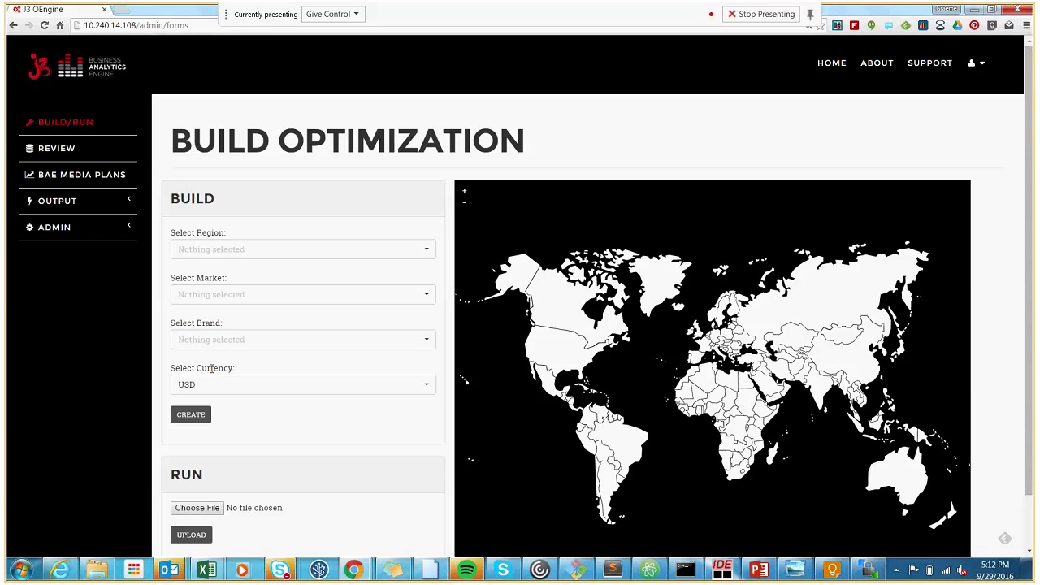
# Step: Upload Global_Inputfile_demo_media_equity.xlsx from the Downloads folder and run the optimization
pyautogui.click(209, 508)
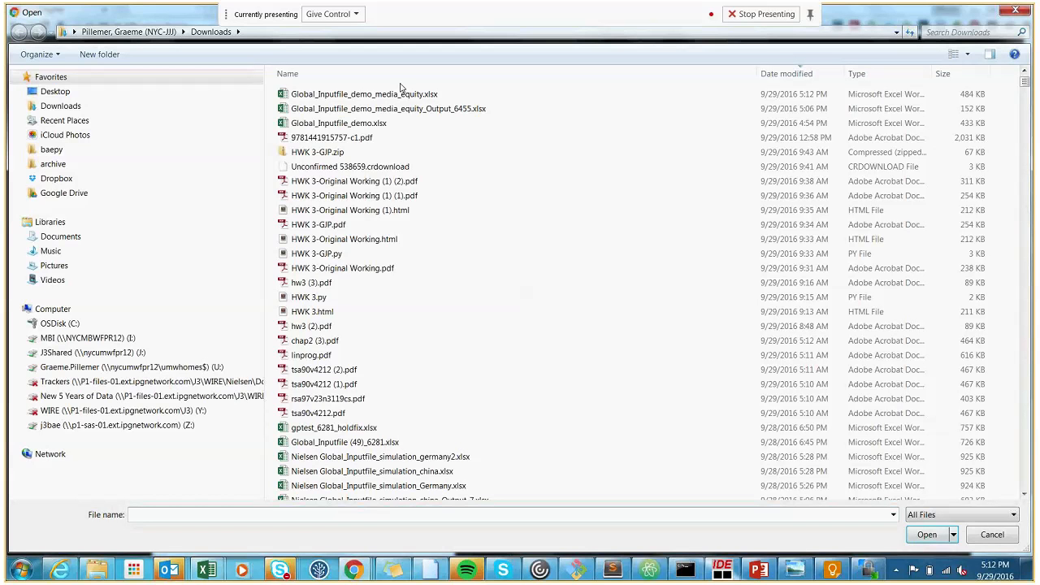
pyautogui.click(400, 91)
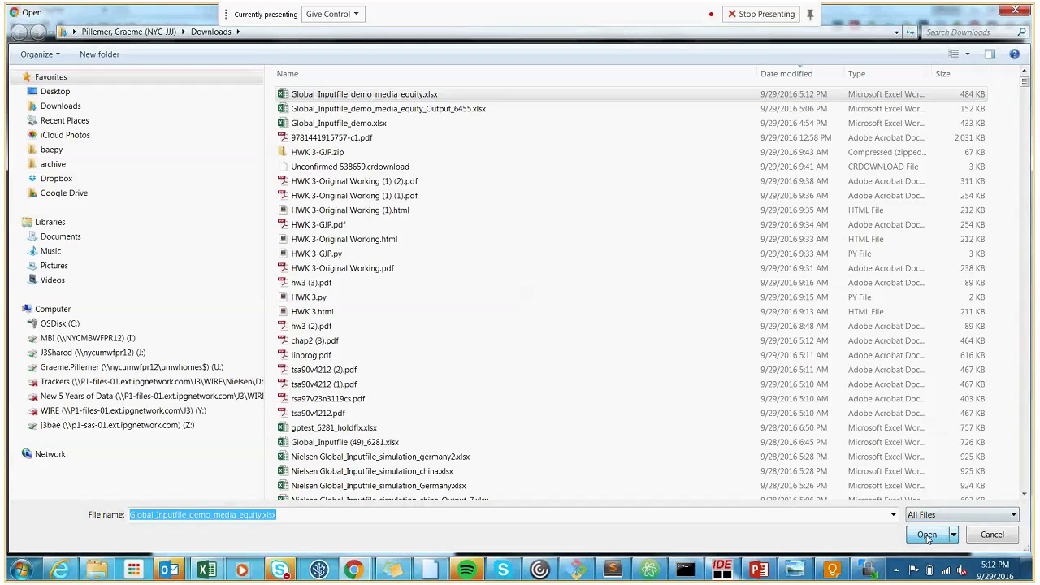
pyautogui.click(927, 535)
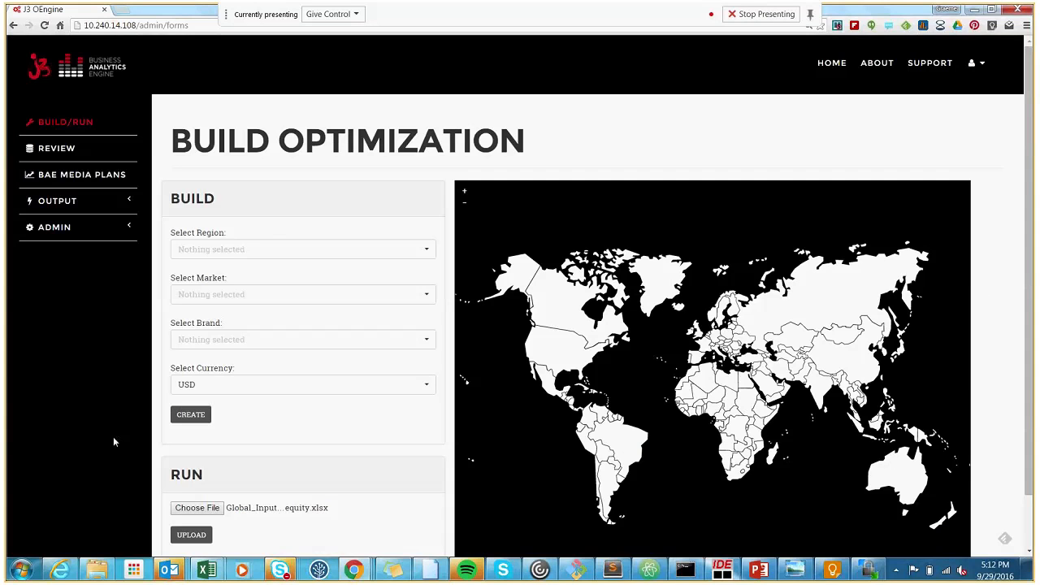
pyautogui.scroll(-1, 192, 477)
pyautogui.click(192, 477)
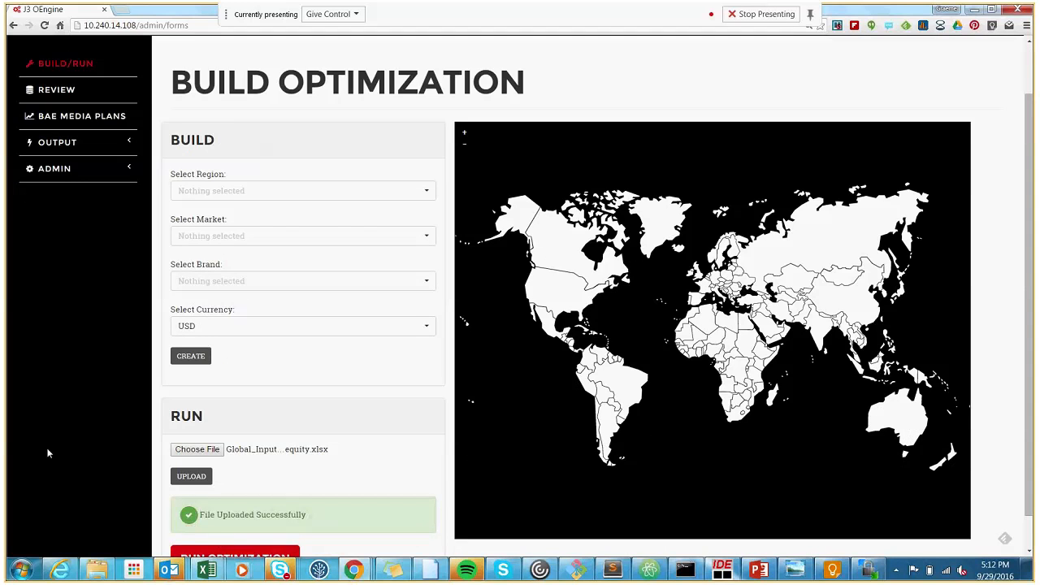
pyautogui.scroll(-1, 195, 529)
pyautogui.click(195, 529)
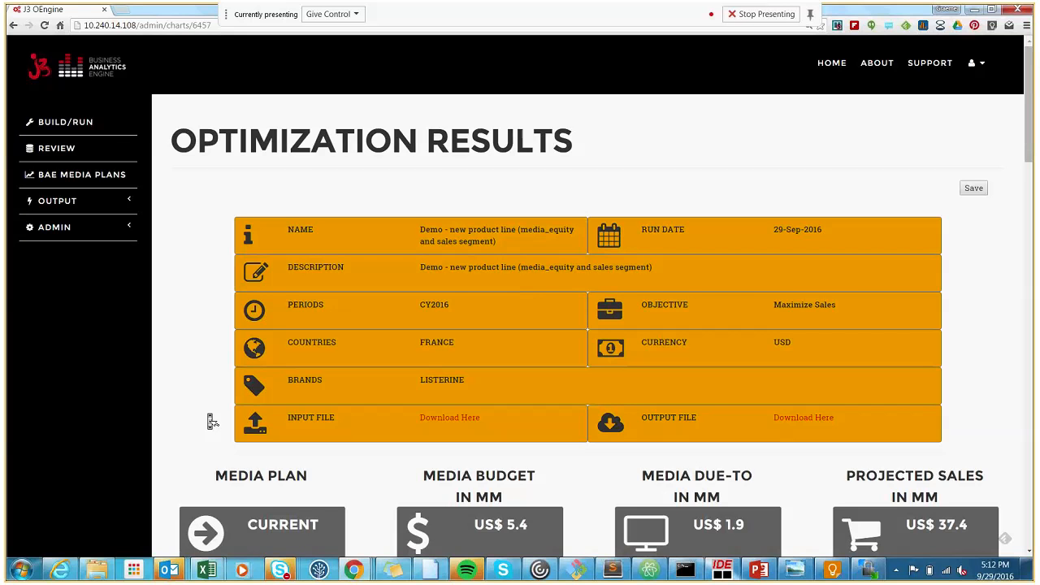
# Step: Review the media plan results and drill down into France in the Sales Summary's country sales chart
pyautogui.scroll(-1, 213, 422)
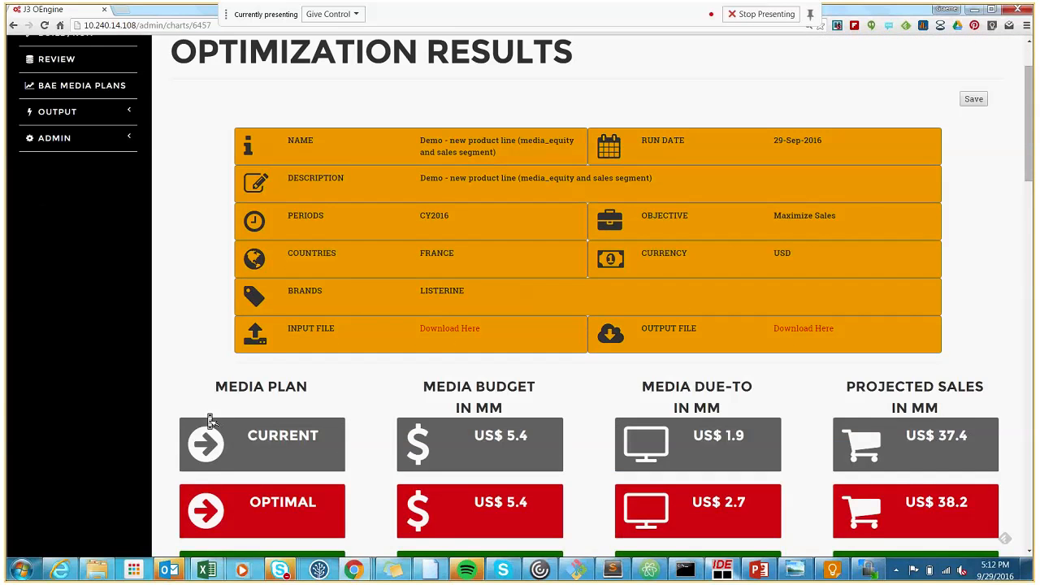
pyautogui.scroll(-1, 210, 421)
pyautogui.scroll(-2, 217, 343)
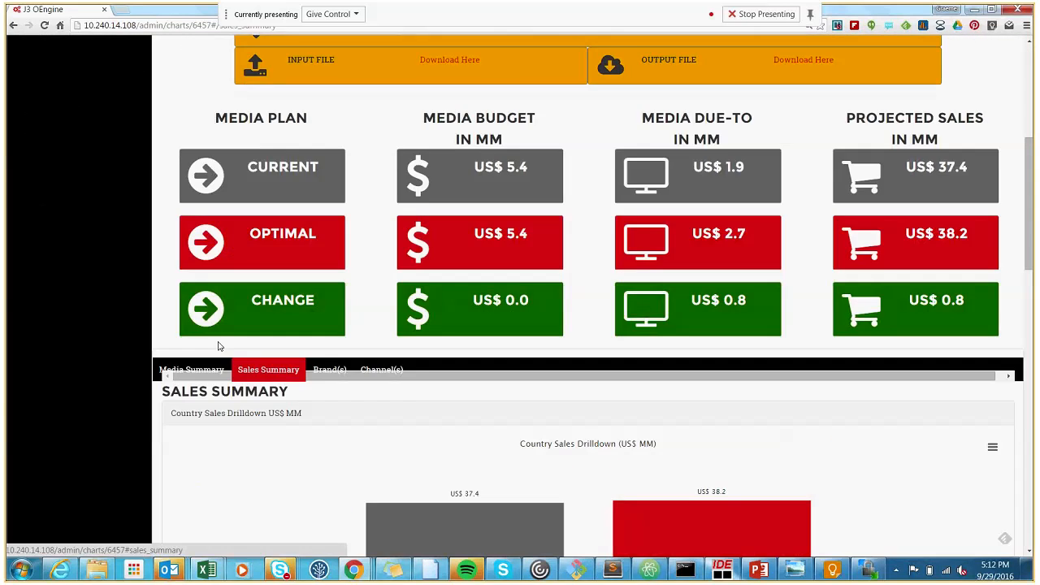
pyautogui.scroll(-2, 218, 346)
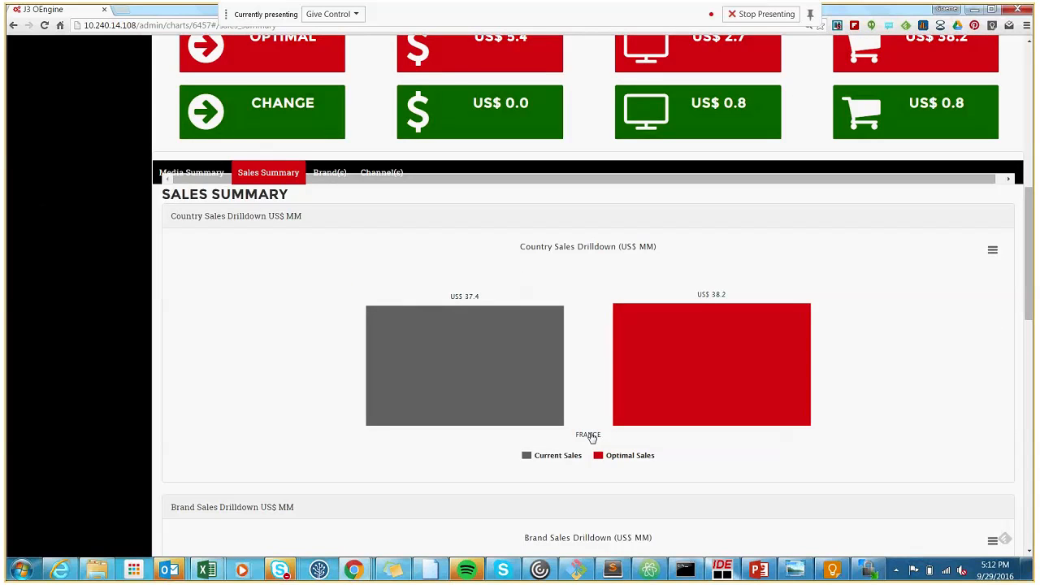
pyautogui.click(591, 437)
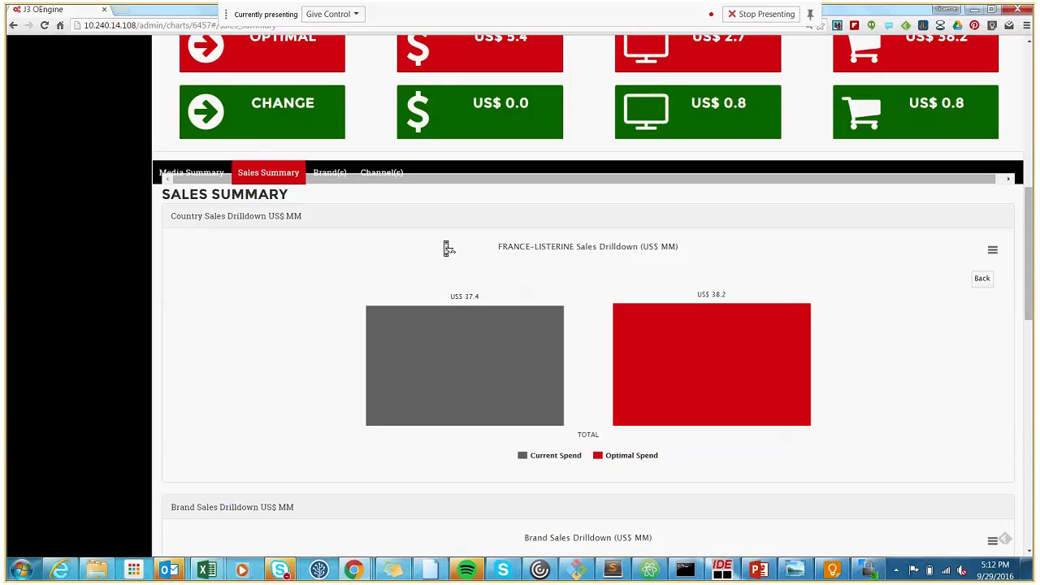
# Step: Download the optimization's output file, Global_Inputfile_demo_media_equity_Output_6457.xlsx, and open it in a maximized Excel window
pyautogui.scroll(3, 448, 248)
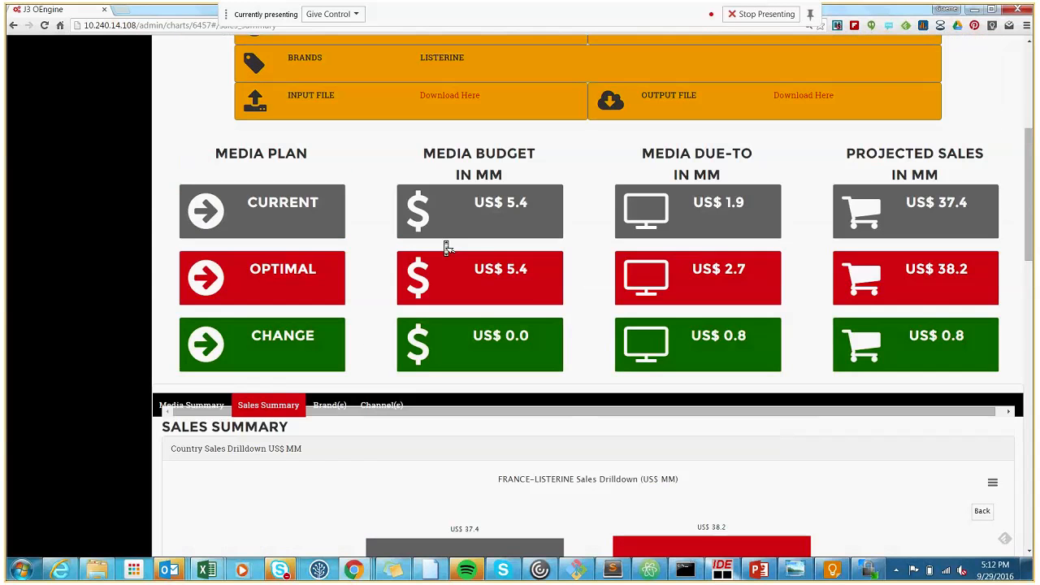
pyautogui.scroll(2, 796, 227)
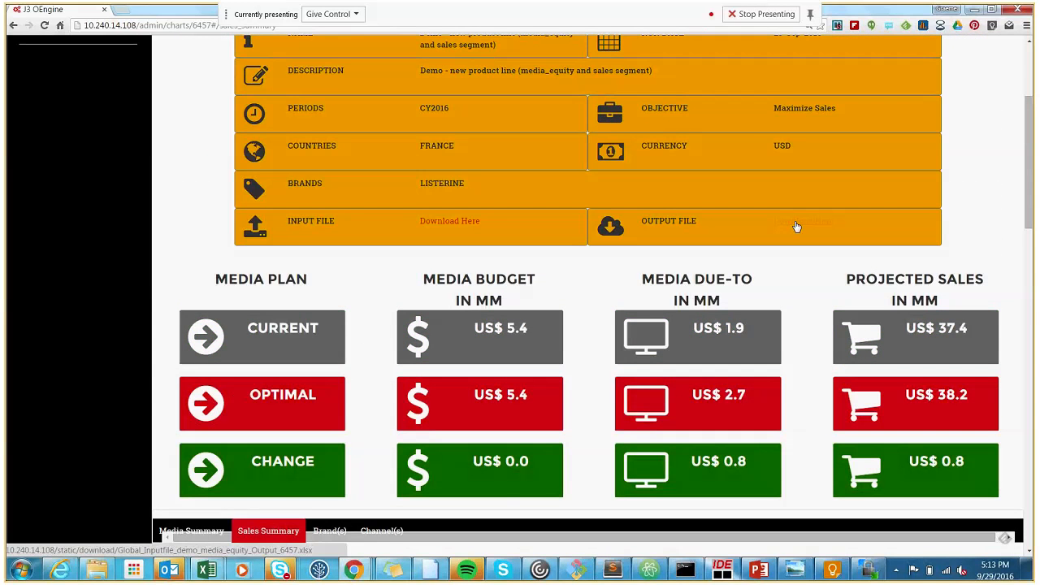
pyautogui.click(796, 227)
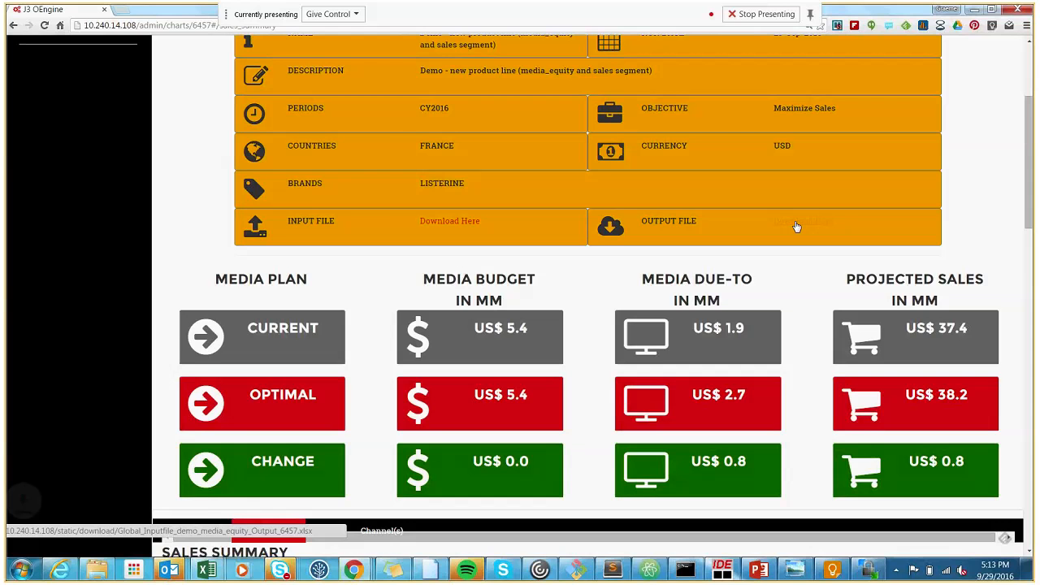
pyautogui.click(112, 540)
pyautogui.click(142, 463)
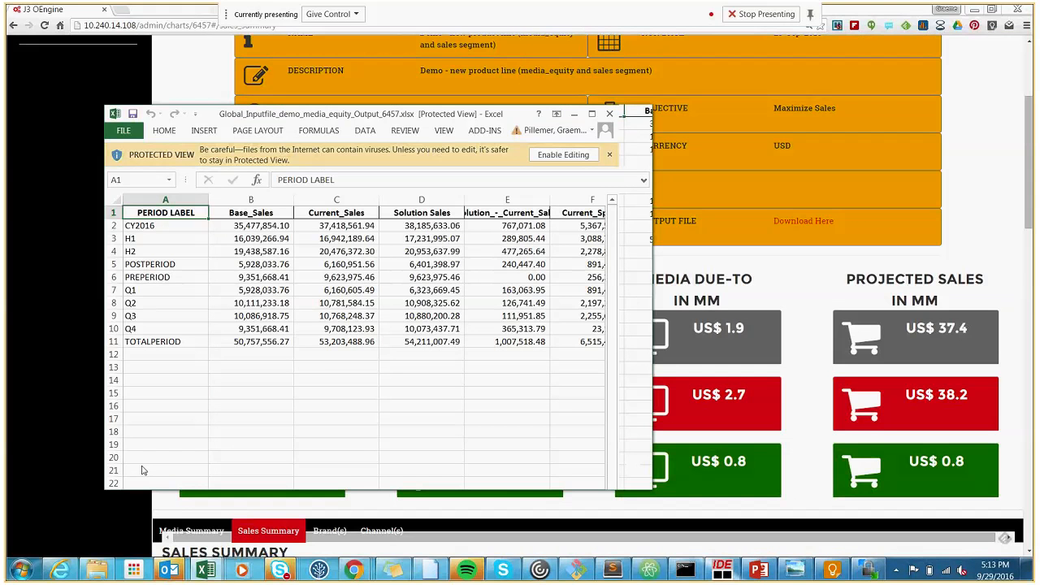
pyautogui.press('super+Up')
# Step: Look through the output workbook's Market_Summary, MBrand_Summary and Current_vs_Solution_Sales sheets
pyautogui.click(490, 538)
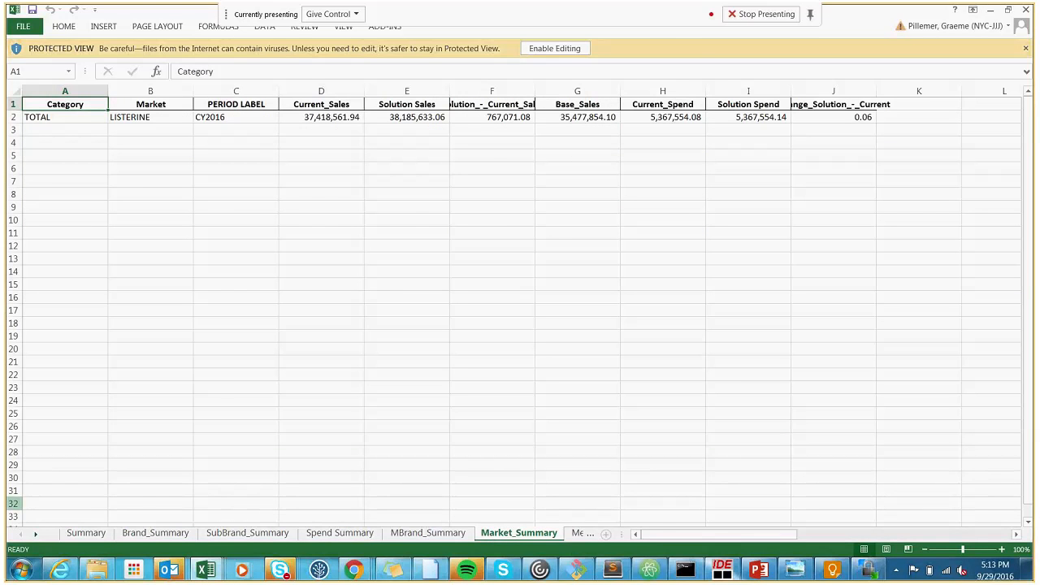
pyautogui.click(37, 535)
pyautogui.click(38, 535)
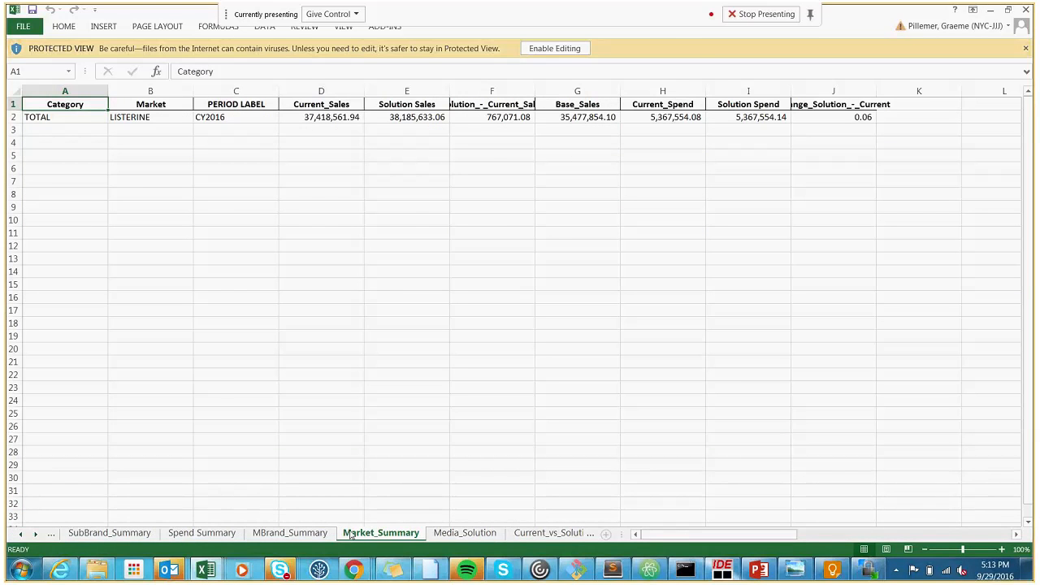
pyautogui.click(465, 533)
pyautogui.click(291, 533)
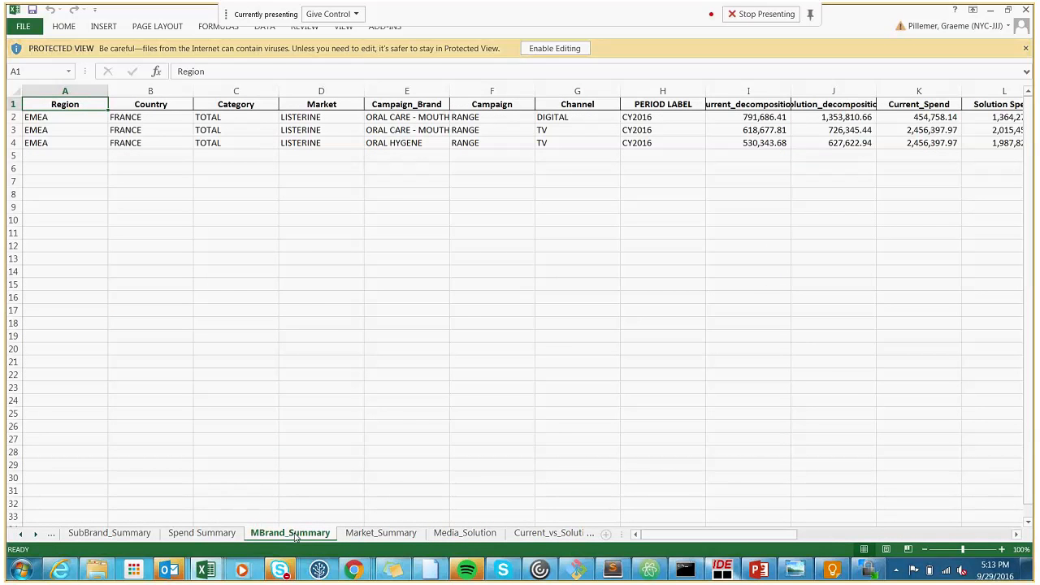
pyautogui.click(381, 533)
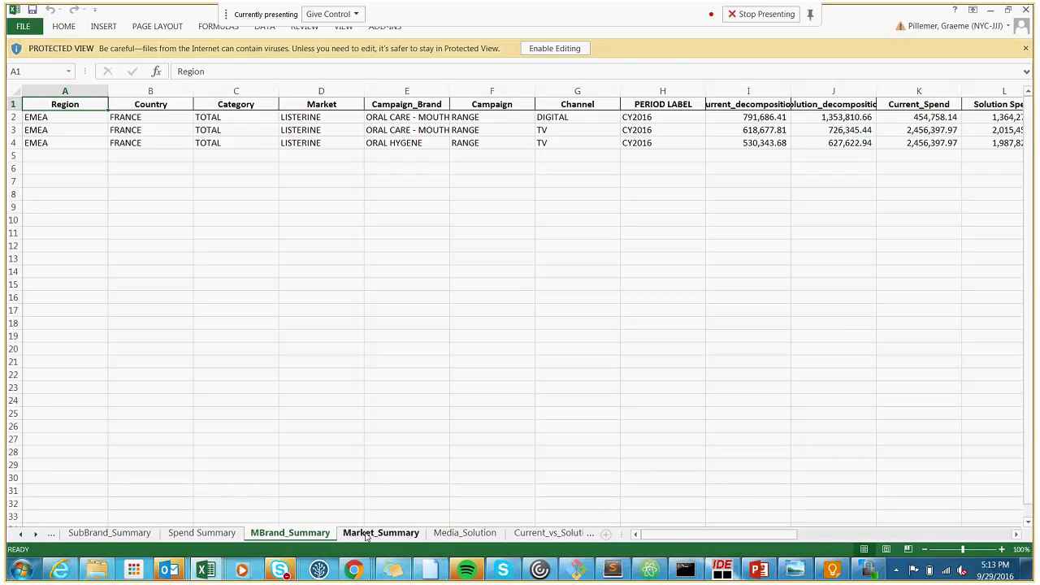
pyautogui.click(543, 533)
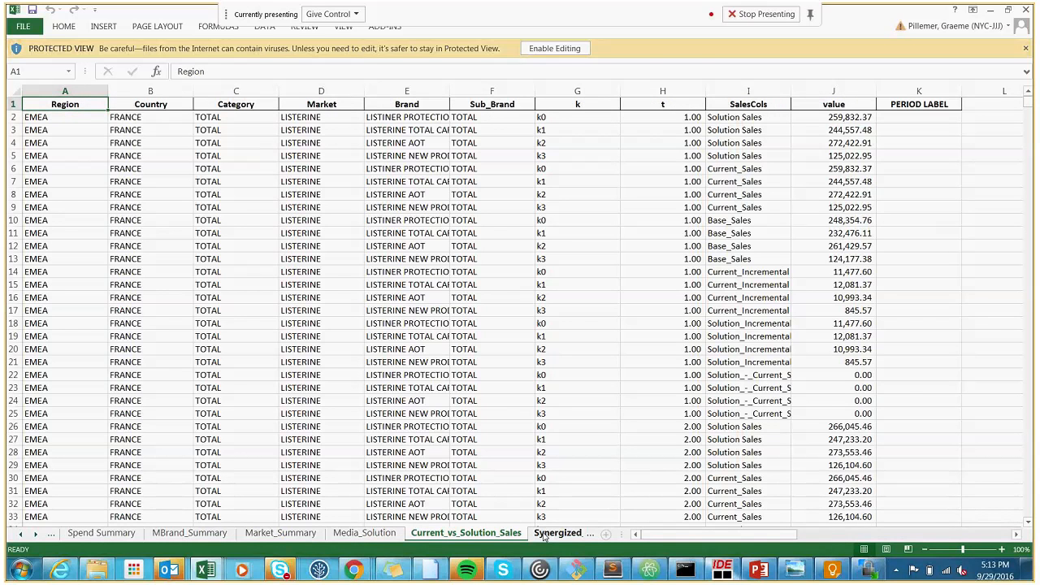
# Step: Examine the LISTERINE NEW PRODUCT row on the SubBrand_Summary sheet, from its brand name across to Current_Sales
pyautogui.click(20, 533)
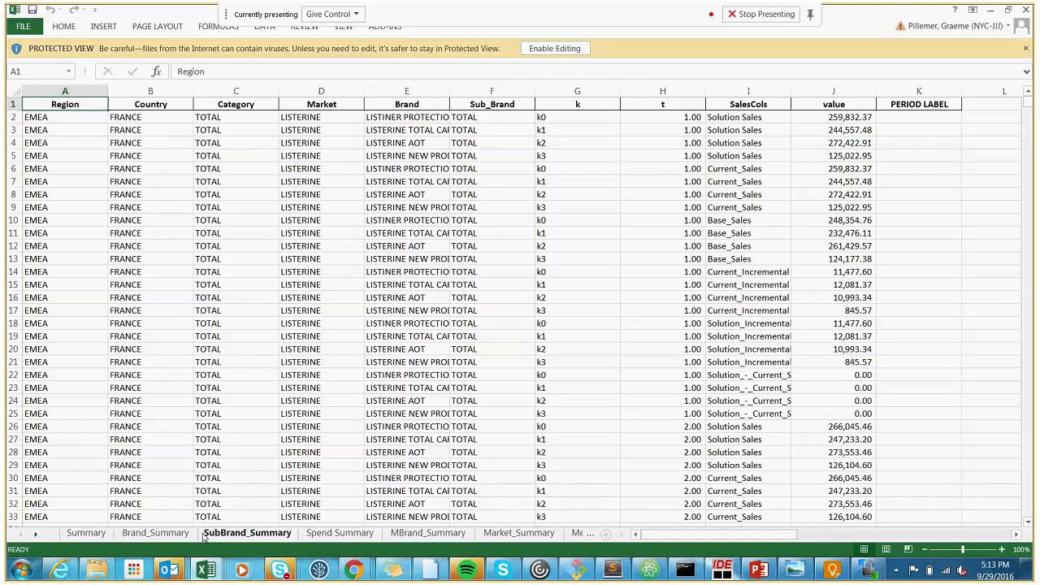
pyautogui.click(206, 535)
pyautogui.click(394, 155)
pyautogui.click(397, 128)
pyautogui.press('super')
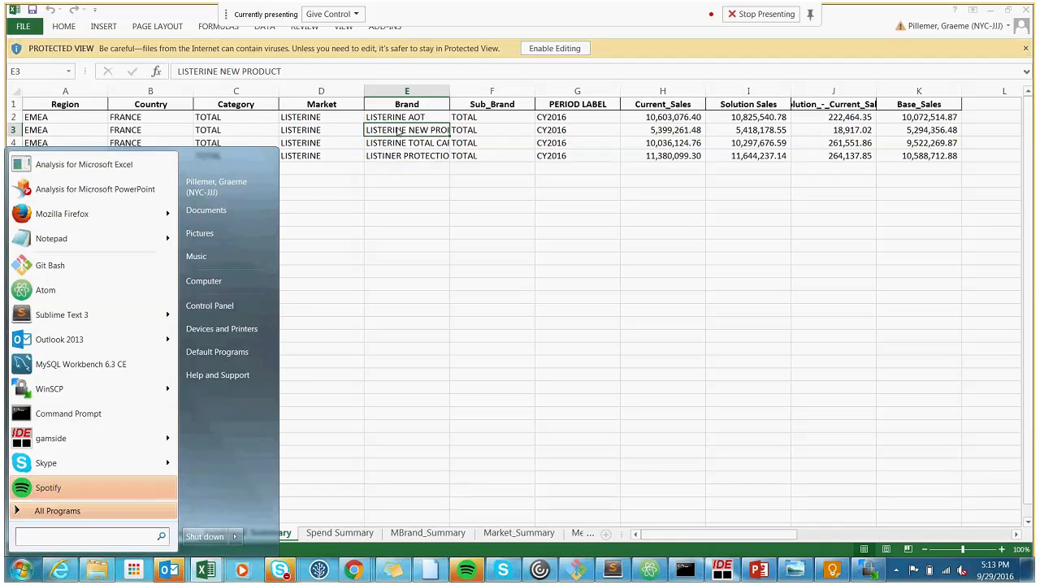
pyautogui.press('Escape')
pyautogui.press('Left')
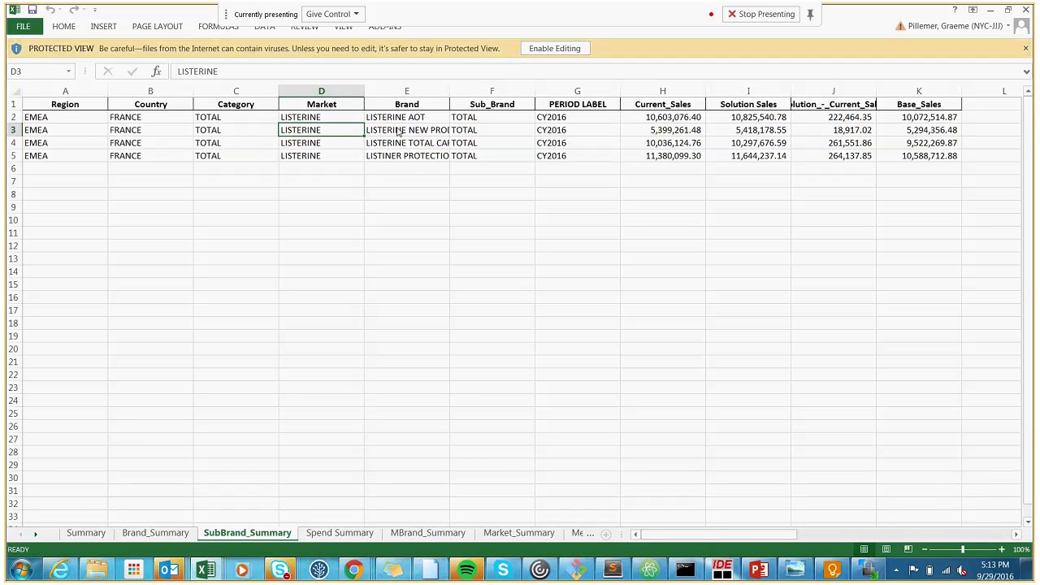
pyautogui.press('Right')
pyautogui.press('Right')
pyautogui.press('Right')
pyautogui.press('Right')
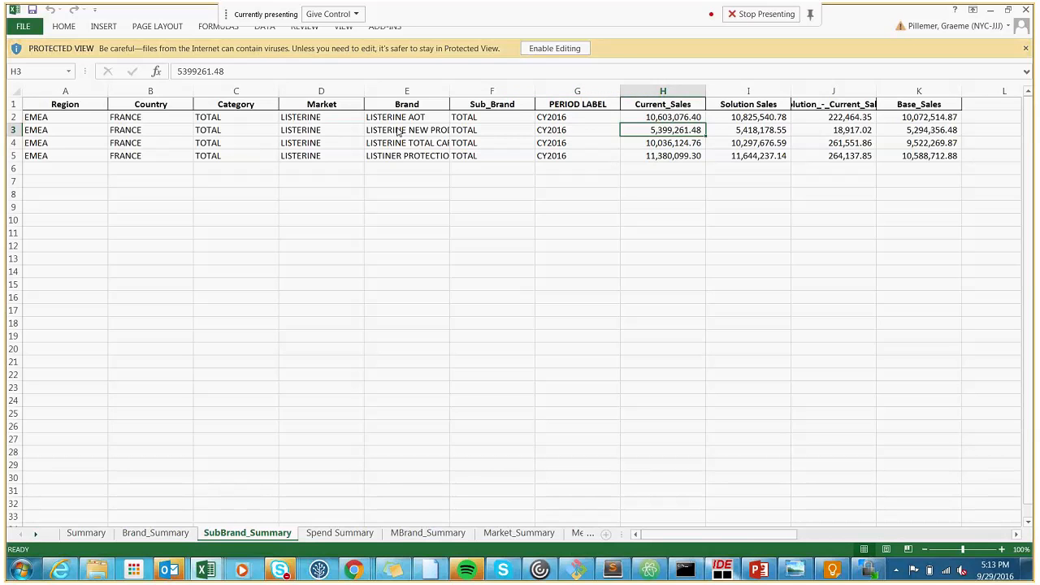
# Step: Return to the LISTERINE NEW PRODUCT brand cell and auto-fit the Brand column to show the full brand names
pyautogui.press('Left')
pyautogui.press('Left')
pyautogui.press('Left')
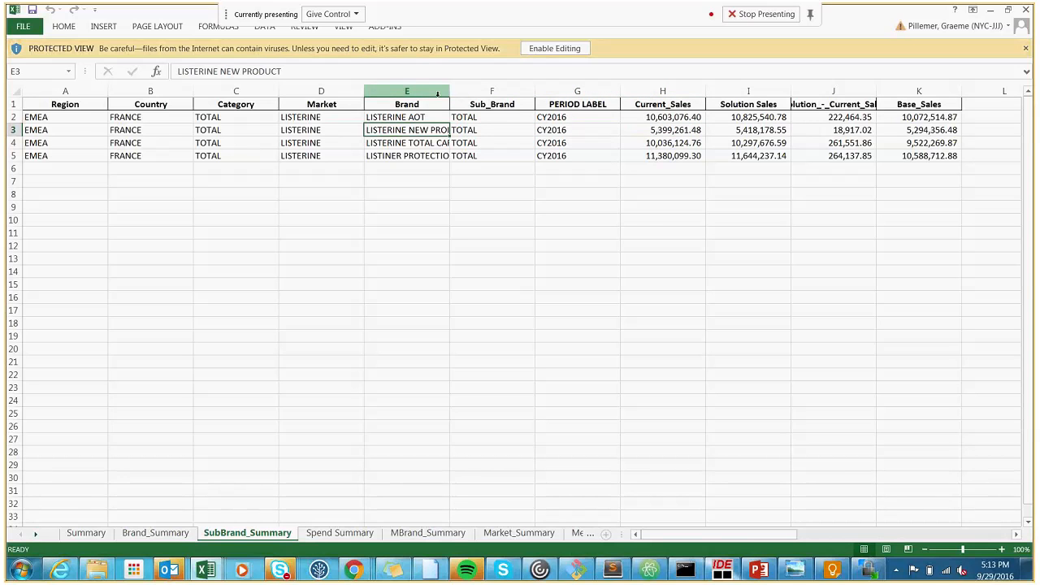
pyautogui.doubleClick(448, 97)
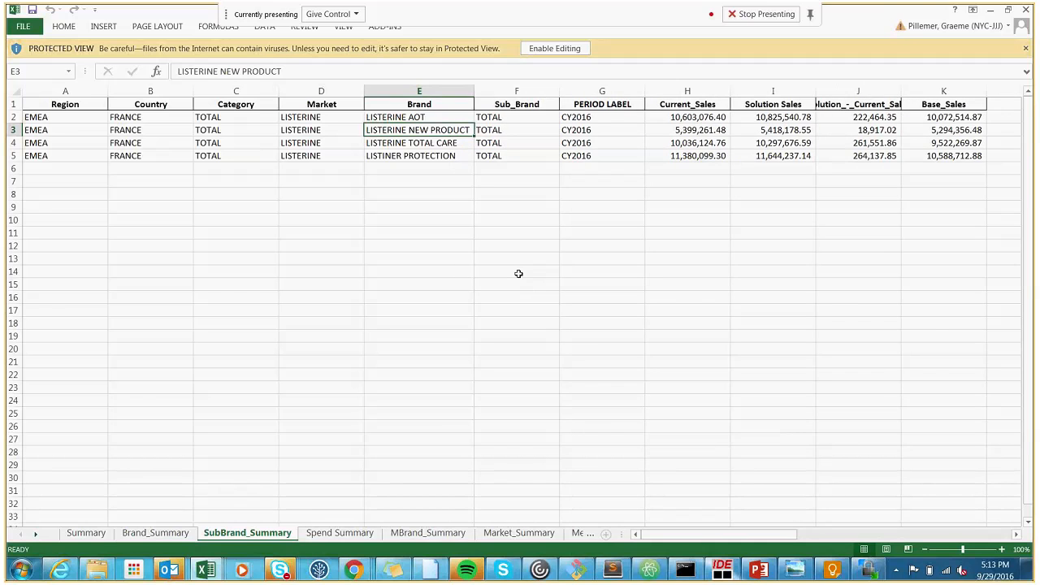